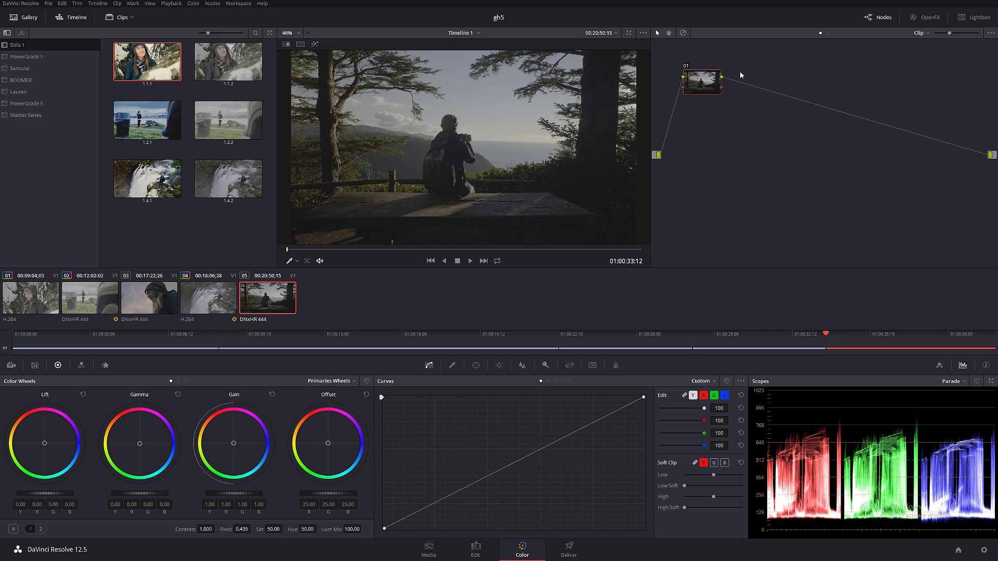
# Reposition the first node, play the clip, and label the node NR
pyautogui.moveTo(708, 94); pyautogui.dragTo(697, 154)
pyautogui.press('space')
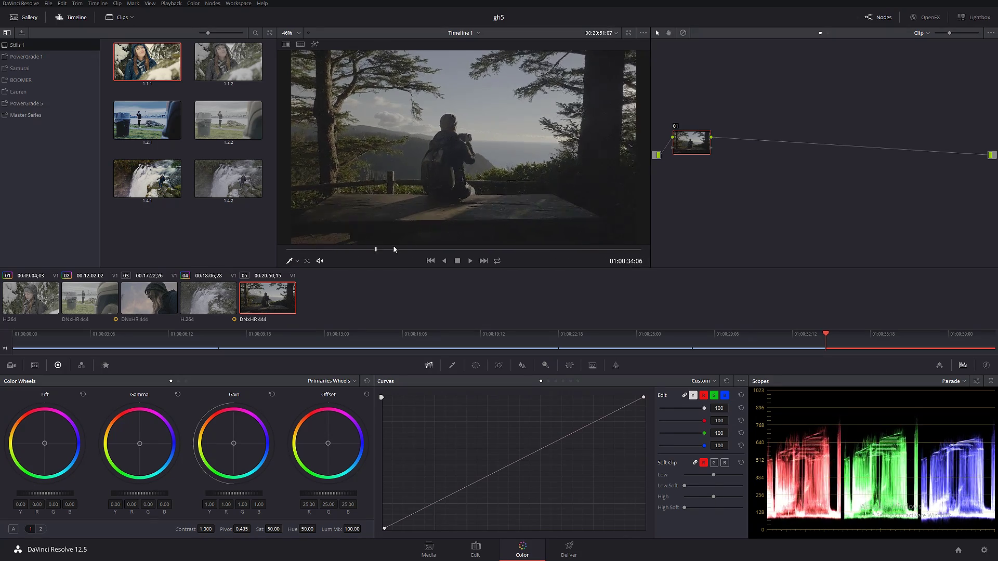
pyautogui.moveTo(407, 246)
pyautogui.mouseDown()
pyautogui.moveTo(540, 246)
pyautogui.moveTo(404, 246)
pyautogui.mouseUp()
pyautogui.rightClick(692, 139)
pyautogui.click(706, 155)
pyautogui.write('NR')
pyautogui.press('Return')
# Zoom into the viewer and scrub through frames to inspect the footage's noise
pyautogui.scroll(4, 458, 179)
pyautogui.scroll(8, 457, 179)
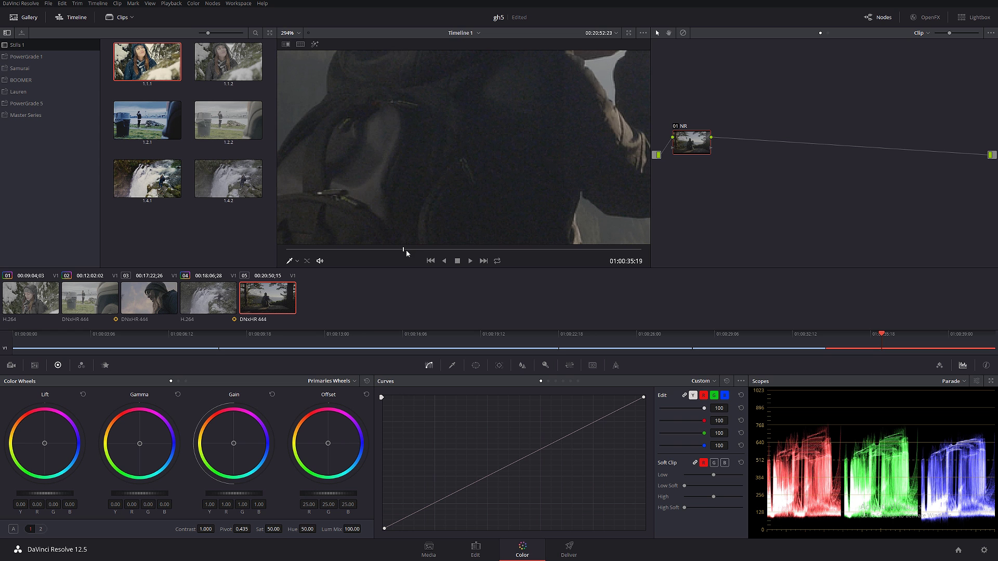
pyautogui.moveTo(418, 250)
pyautogui.mouseDown()
pyautogui.moveTo(438, 250)
pyautogui.moveTo(407, 250)
pyautogui.mouseUp()
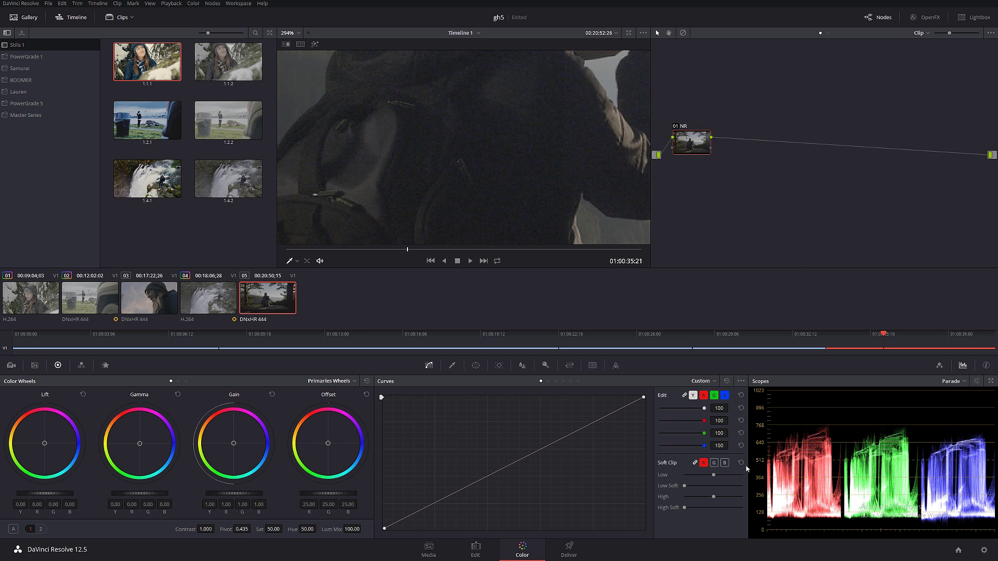
pyautogui.moveTo(410, 254); pyautogui.dragTo(450, 254)
pyautogui.scroll(2, 488, 218)
pyautogui.scroll(1, 494, 213)
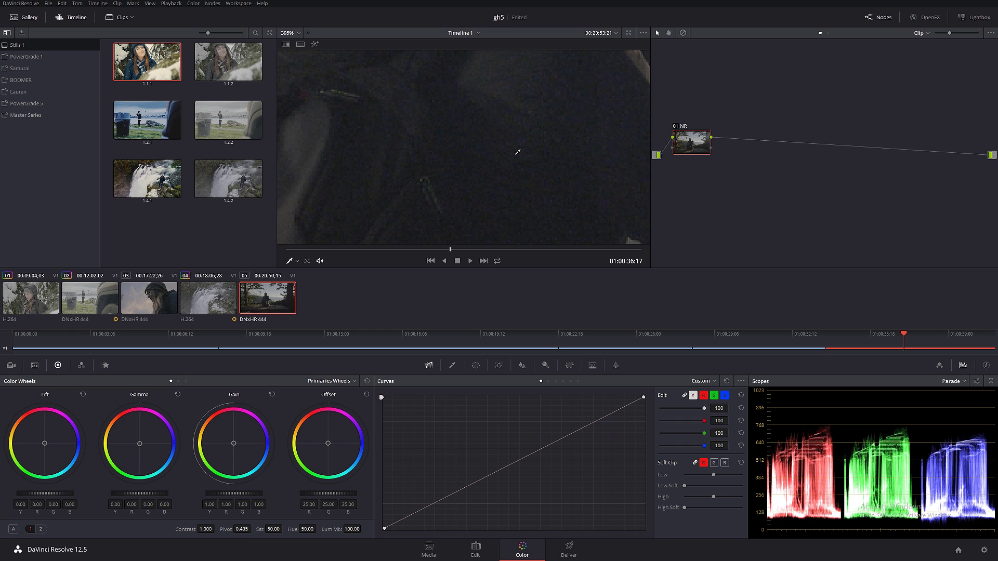
pyautogui.moveTo(457, 249); pyautogui.dragTo(467, 248)
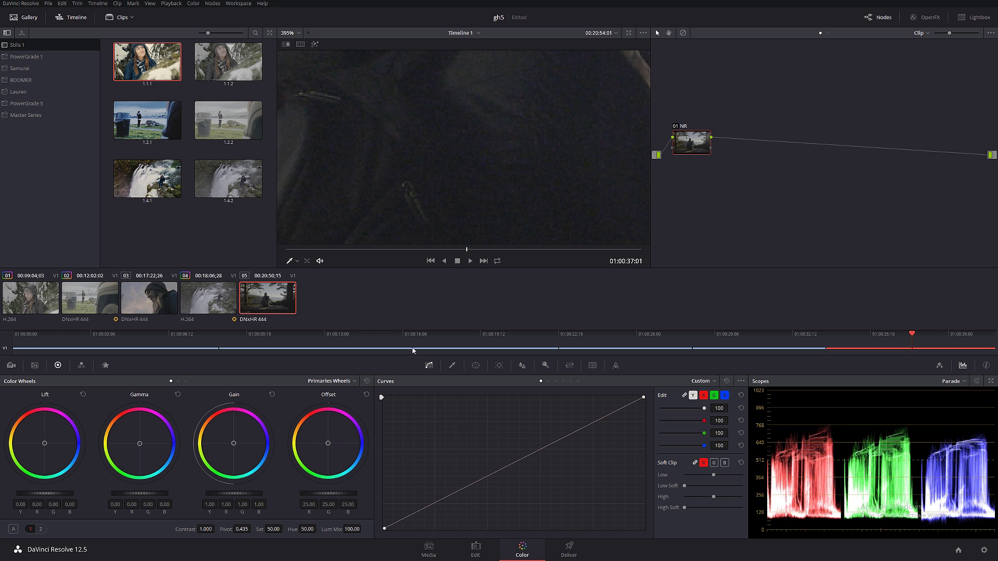
# Set the NR node's spatial noise reduction to Luma 2.0 and Chroma 10.0
pyautogui.click(105, 365)
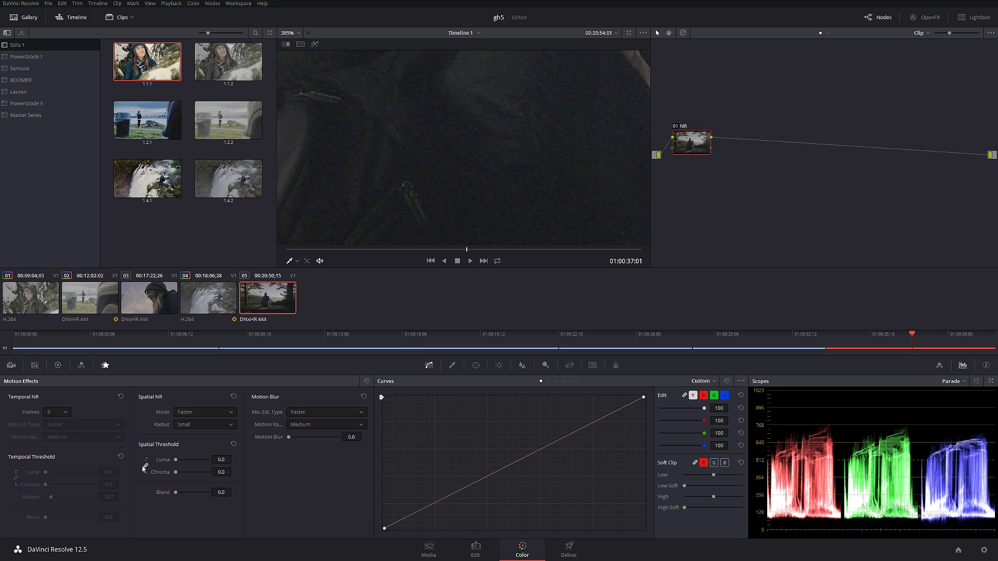
pyautogui.click(221, 460)
pyautogui.write('10')
pyautogui.press('Tab')
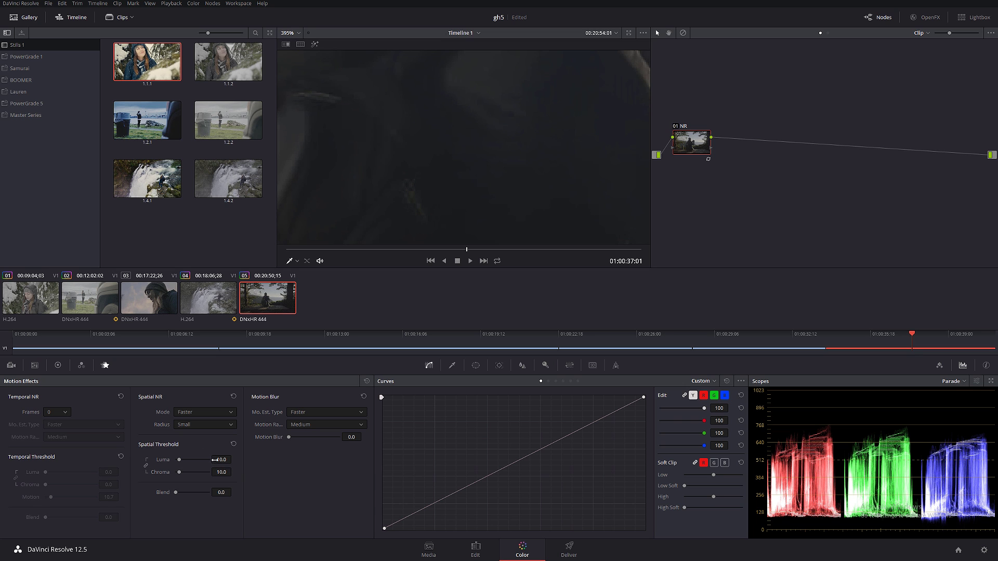
pyautogui.click(217, 460)
pyautogui.write('2')
pyautogui.press('Return')
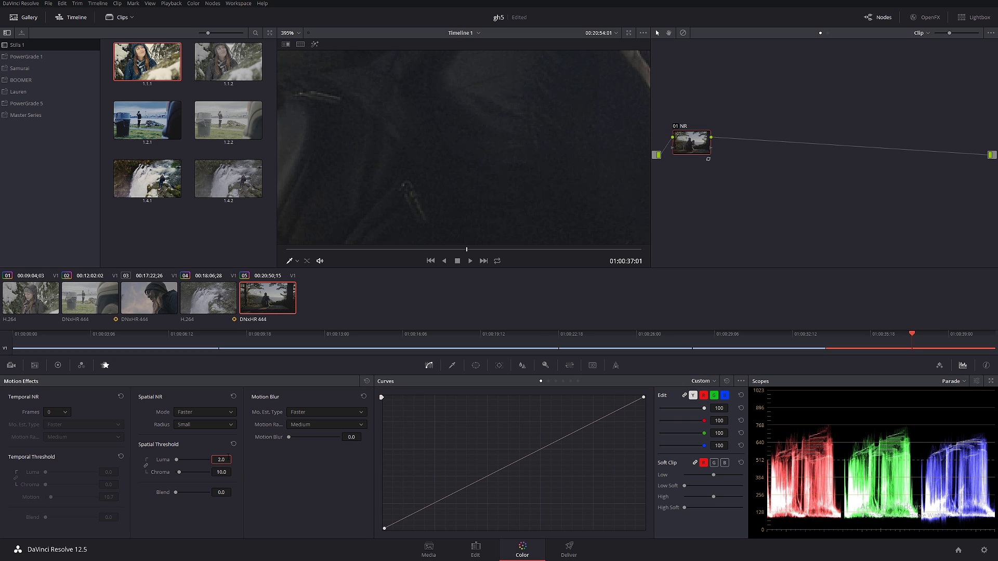
# Compare the NR node on and off, fit the frame, and add serial node 02
pyautogui.click(677, 127)
pyautogui.click(676, 127)
pyautogui.moveTo(465, 250)
pyautogui.mouseDown()
pyautogui.moveTo(380, 248)
pyautogui.moveTo(447, 247)
pyautogui.mouseUp()
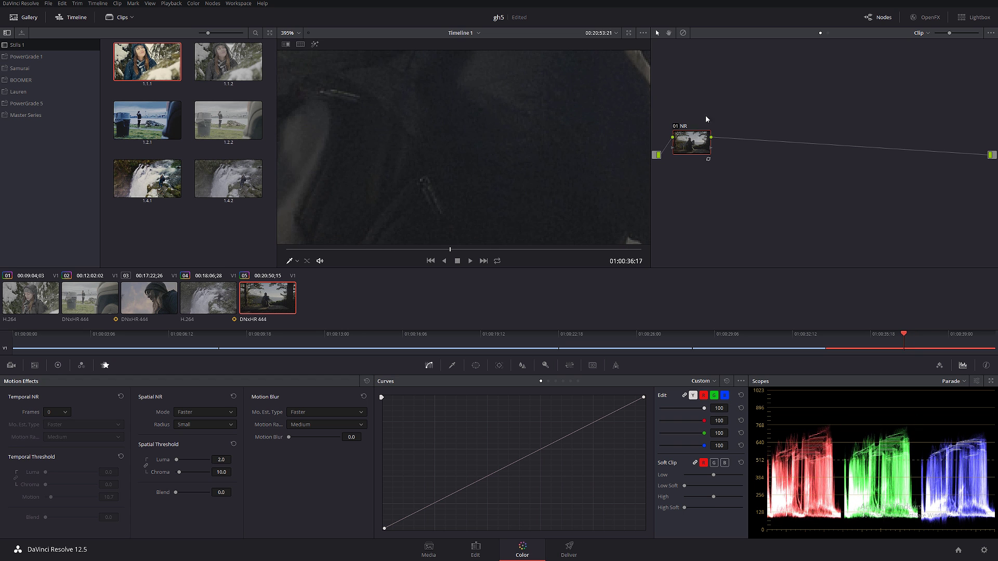
pyautogui.hotkey('shift', 'z')
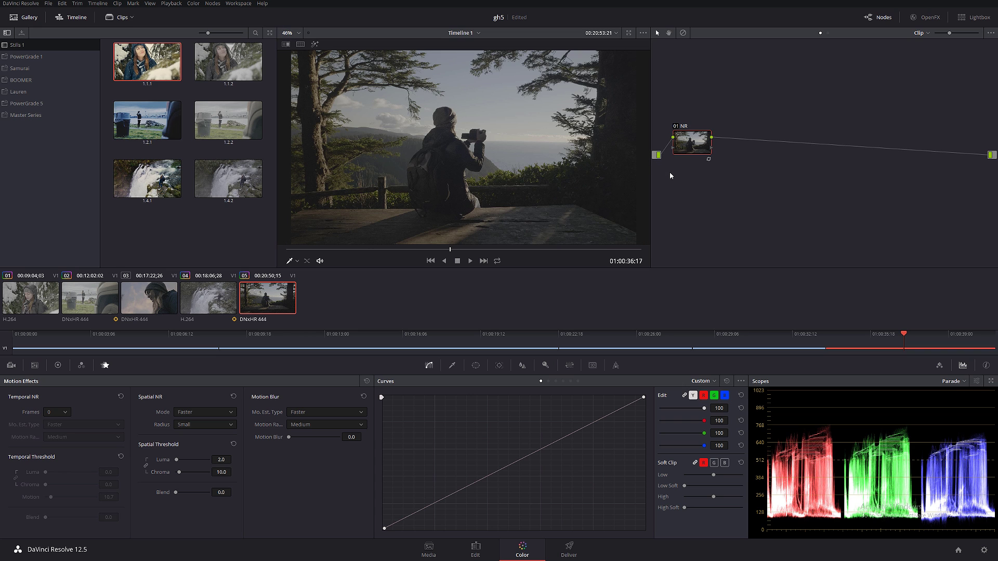
pyautogui.hotkey('alt', 's')
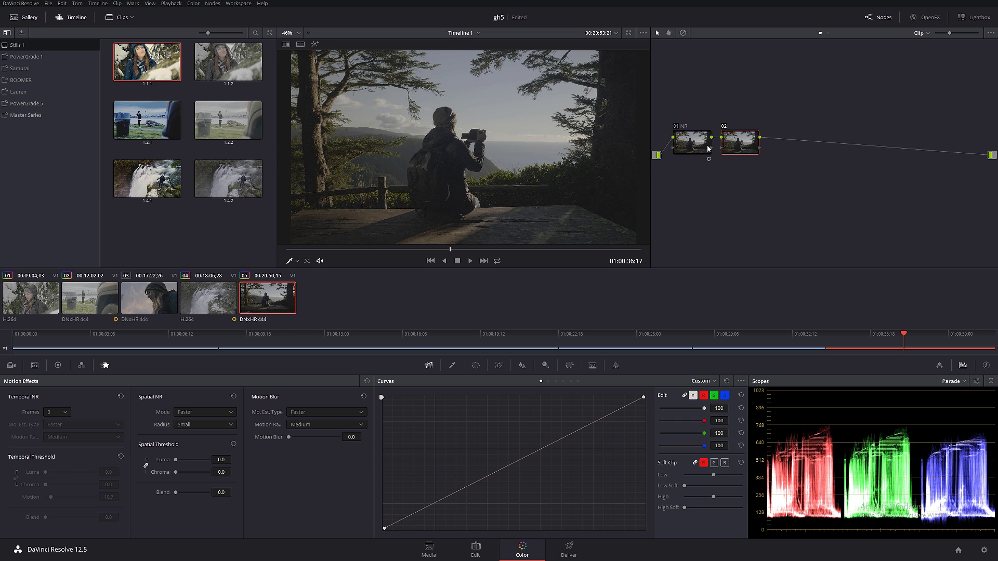
# Apply the Film Looks Rec709 Kodak 2383 D55 LUT to node 02 and move it to the chain's end
pyautogui.rightClick(744, 141)
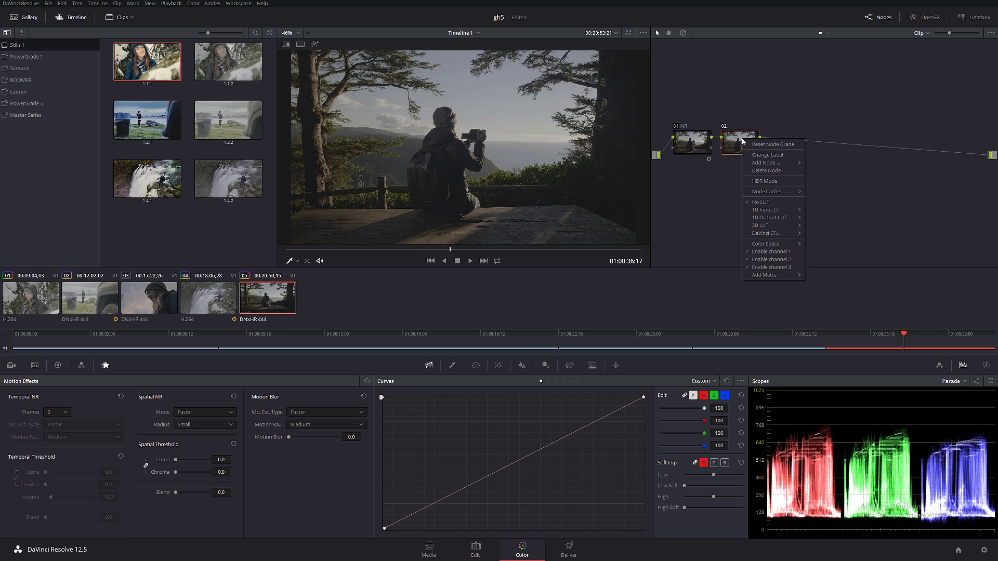
pyautogui.moveTo(772, 226)
pyautogui.moveTo(864, 269)
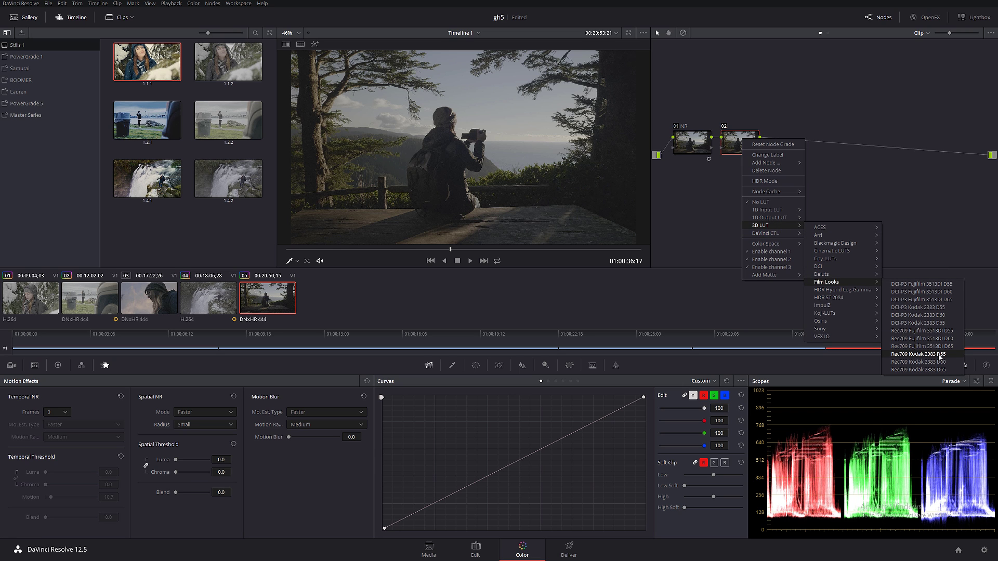
pyautogui.click(940, 356)
pyautogui.moveTo(741, 145); pyautogui.dragTo(938, 150)
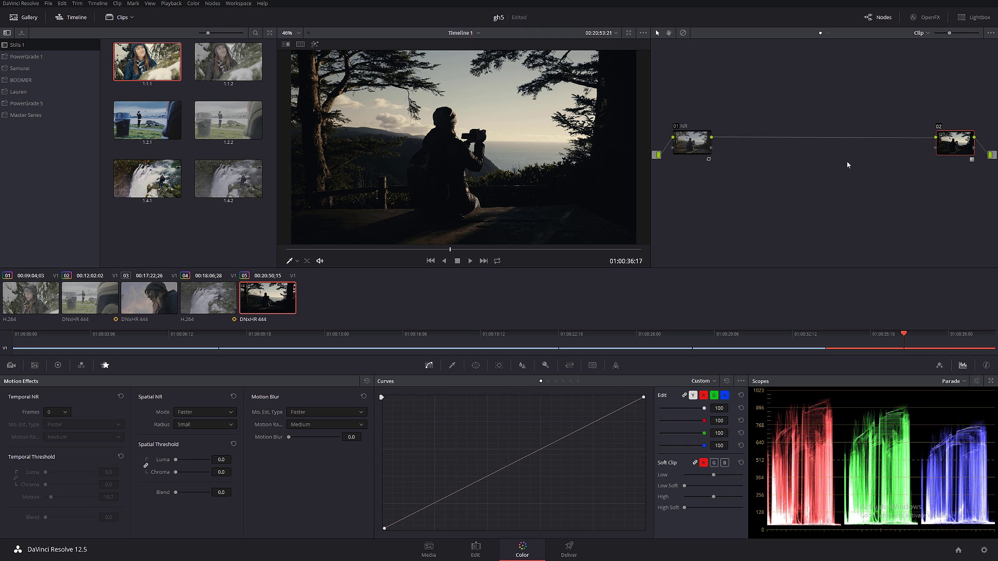
# Add serial node 03 after NR and label it Exposure
pyautogui.click(703, 146)
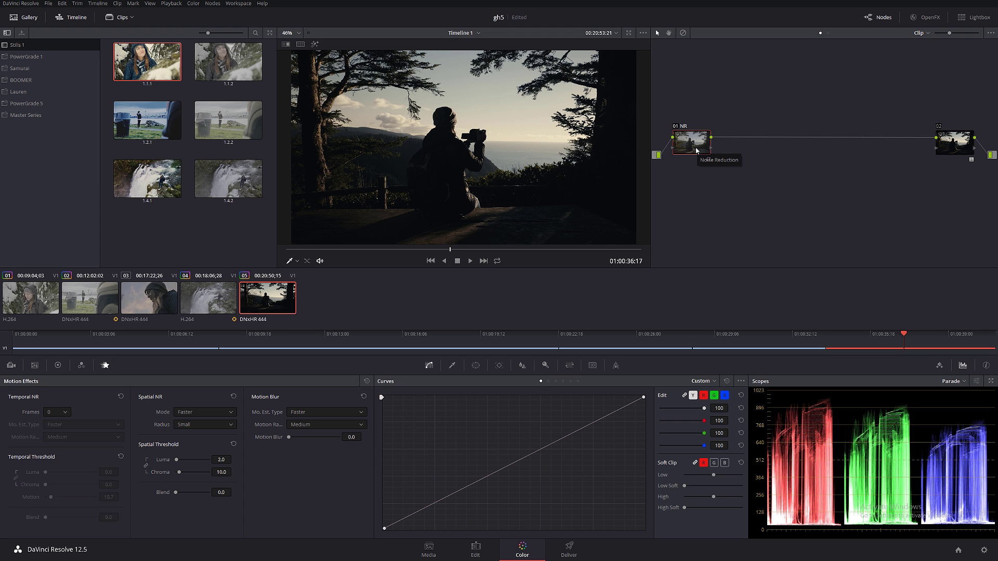
pyautogui.hotkey('alt', 's')
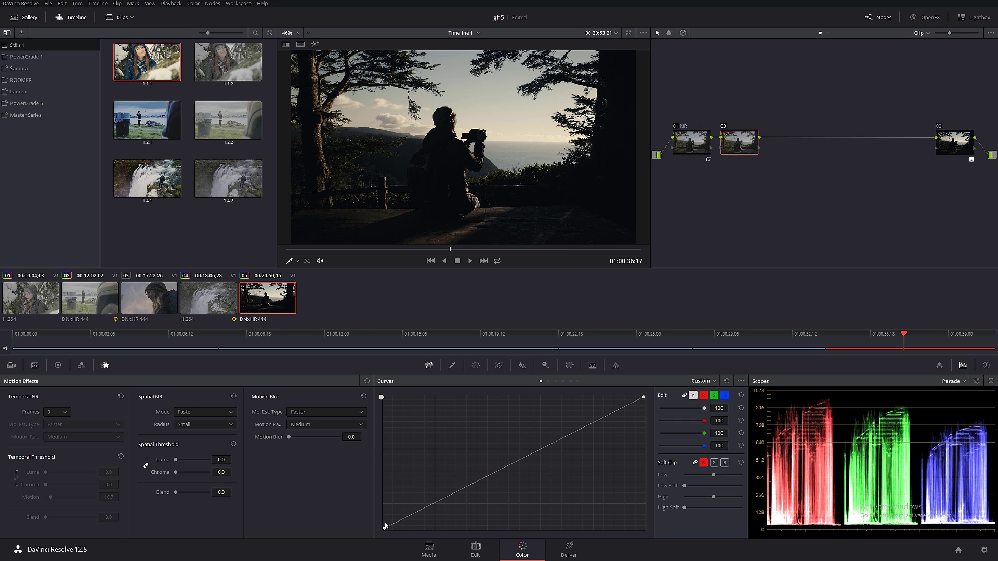
pyautogui.rightClick(731, 153)
pyautogui.click(763, 165)
pyautogui.write('Exposure')
# Lift the curve's black point, lower its white point, and compare before and after
pyautogui.moveTo(384, 528); pyautogui.dragTo(370, 503)
pyautogui.moveTo(643, 400); pyautogui.dragTo(645, 418)
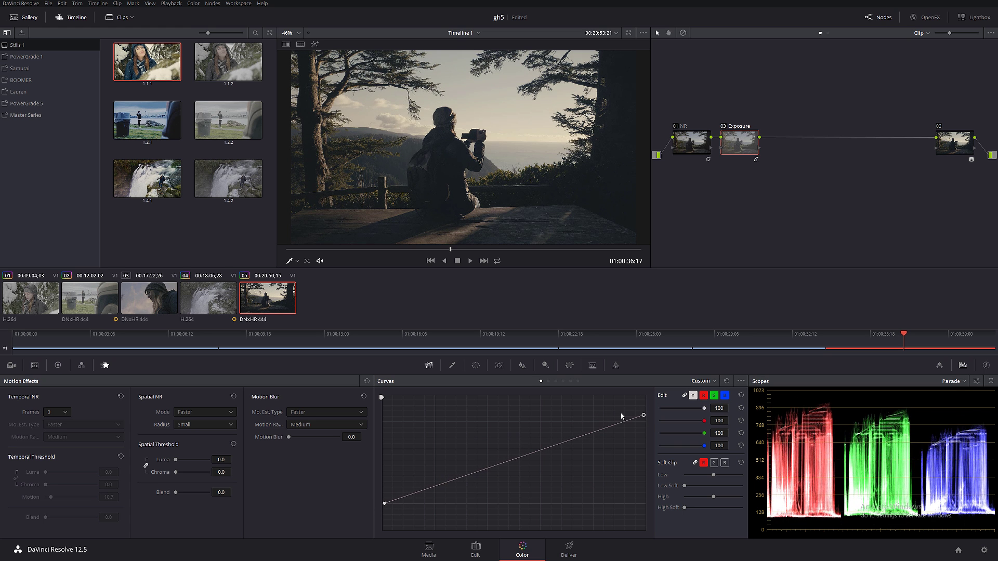
pyautogui.hotkey('ctrl', 'd')
pyautogui.hotkey('ctrl', 'd')
pyautogui.hotkey('ctrl', 'd')
pyautogui.hotkey('ctrl', 'd')
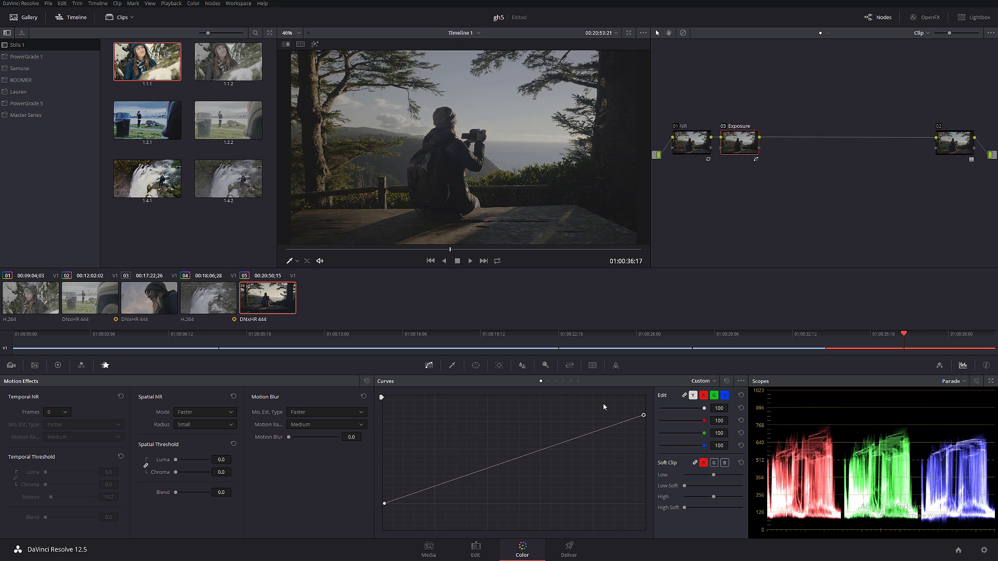
pyautogui.hotkey('ctrl', 'd')
pyautogui.hotkey('ctrl', 'd')
pyautogui.hotkey('alt', 'd')
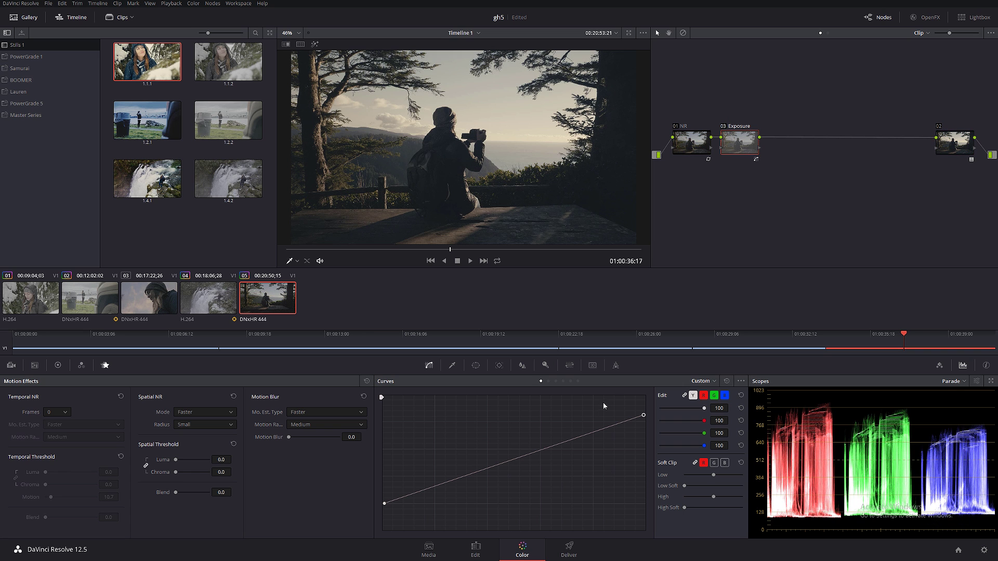
# Add serial node 04 after Exposure and label it Saturation
pyautogui.hotkey('alt', 's')
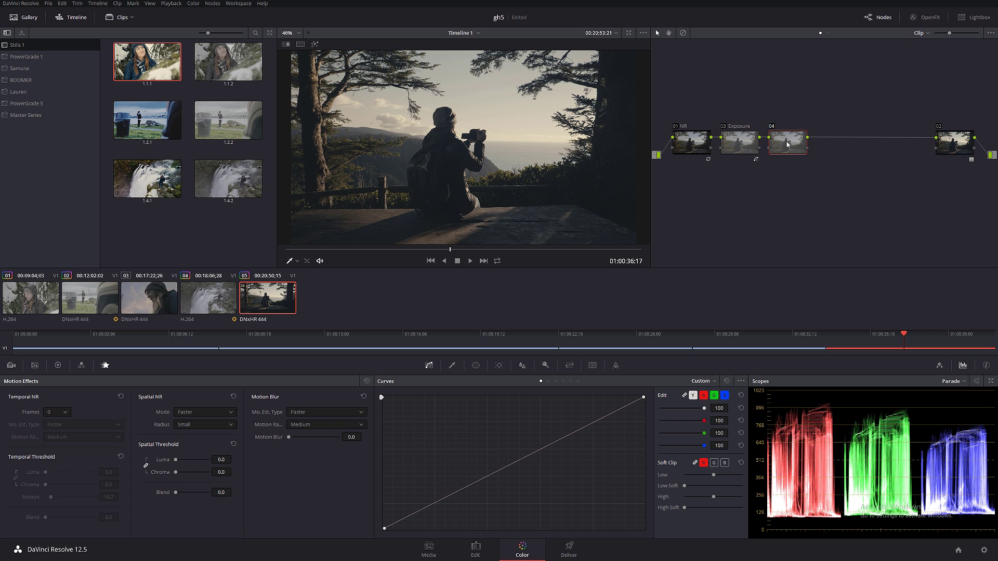
pyautogui.rightClick(787, 141)
pyautogui.click(815, 159)
pyautogui.write('Saturation')
pyautogui.press('Return')
# Raise the RGB Mixer's Red R, Green G and Blue B gains to 2.00 and compare with the original
pyautogui.click(81, 365)
pyautogui.moveTo(42, 448); pyautogui.dragTo(42, 404)
pyautogui.moveTo(187, 448); pyautogui.dragTo(187, 404)
pyautogui.moveTo(333, 448); pyautogui.dragTo(326, 361)
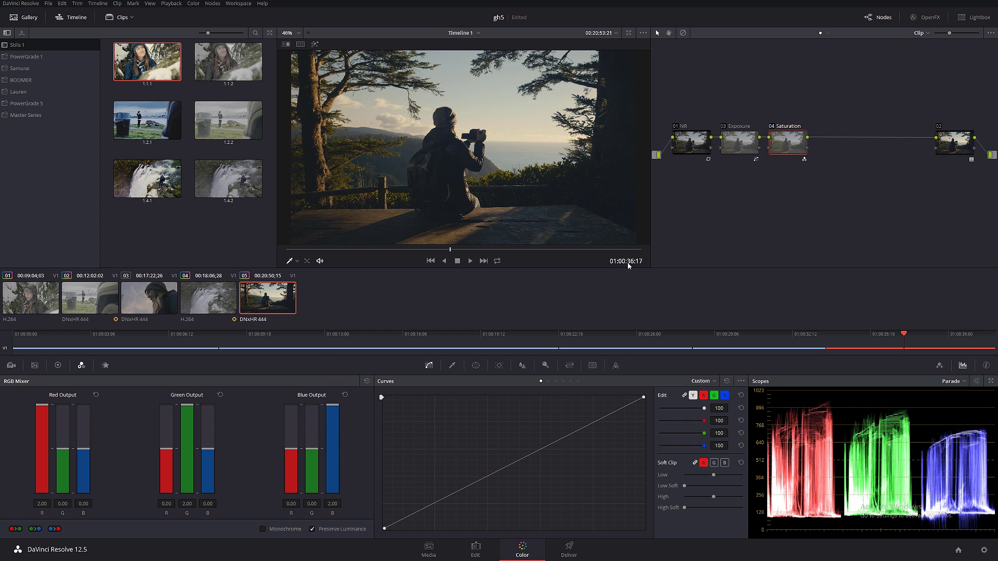
pyautogui.hotkey('ctrl', 'd')
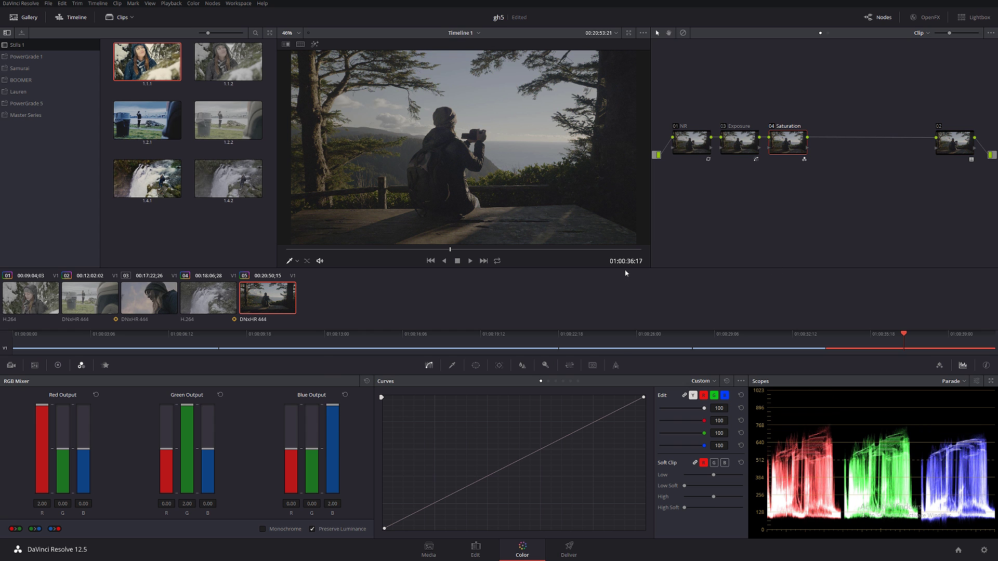
pyautogui.hotkey('ctrl', 'd')
pyautogui.hotkey('alt', 'd')
pyautogui.hotkey('alt', 'd')
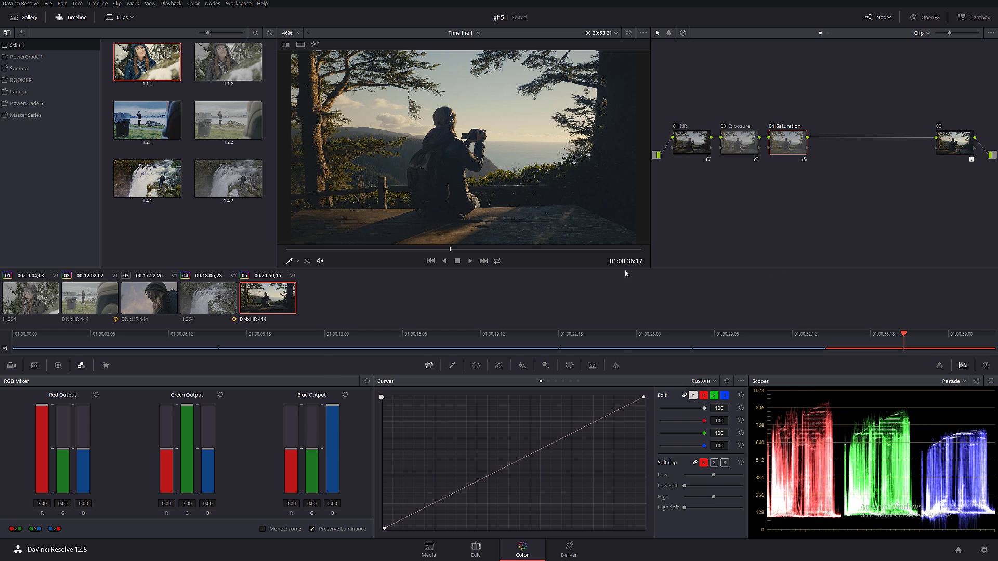
pyautogui.hotkey('alt', 'd')
pyautogui.hotkey('alt', 'd')
pyautogui.hotkey('alt', 'd')
pyautogui.hotkey('alt', 'd')
pyautogui.moveTo(434, 253); pyautogui.dragTo(288, 256)
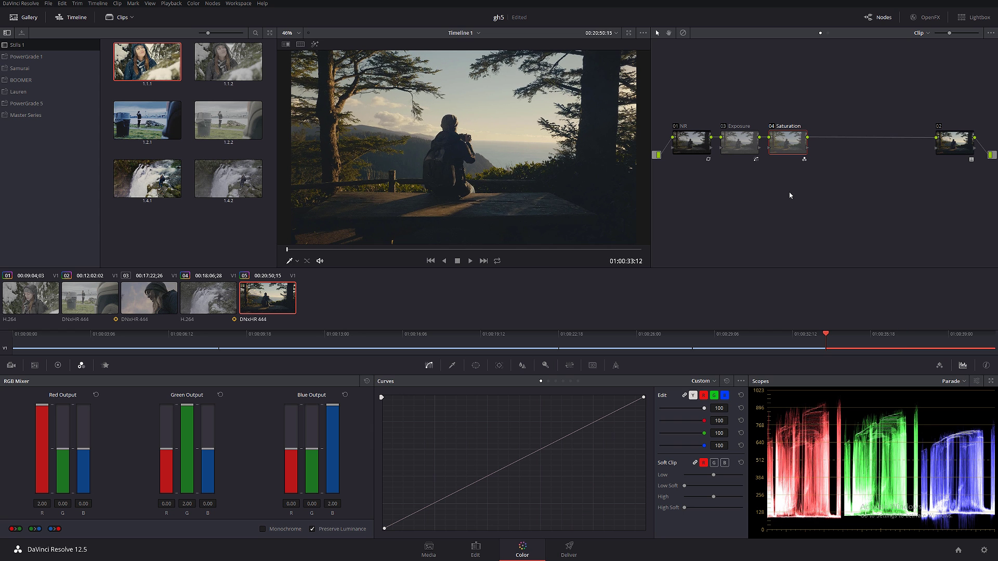
# Add serial node 05 plus a parallel layer node, and label node 05 Sky
pyautogui.hotkey('alt', 's')
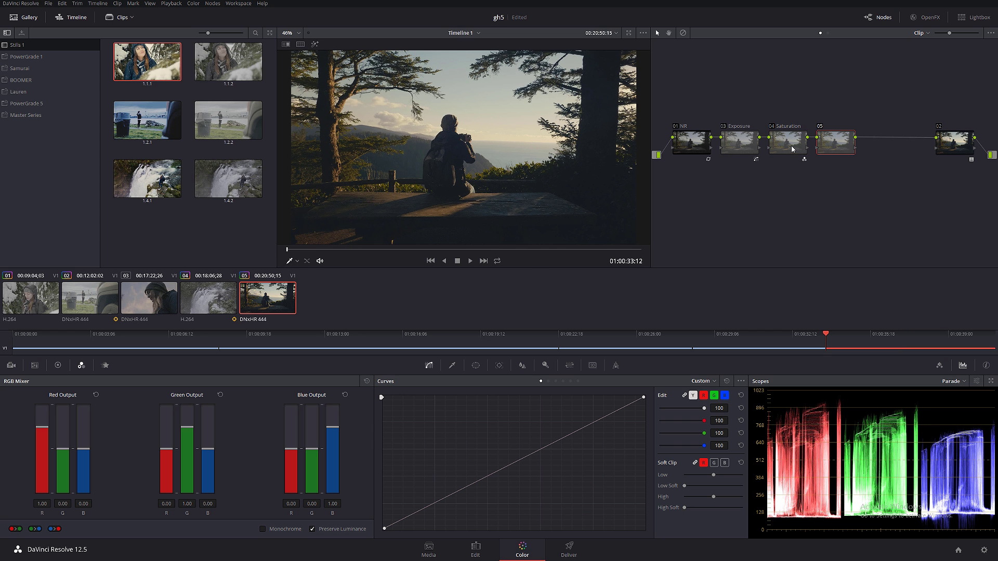
pyautogui.hotkey('alt', 'l')
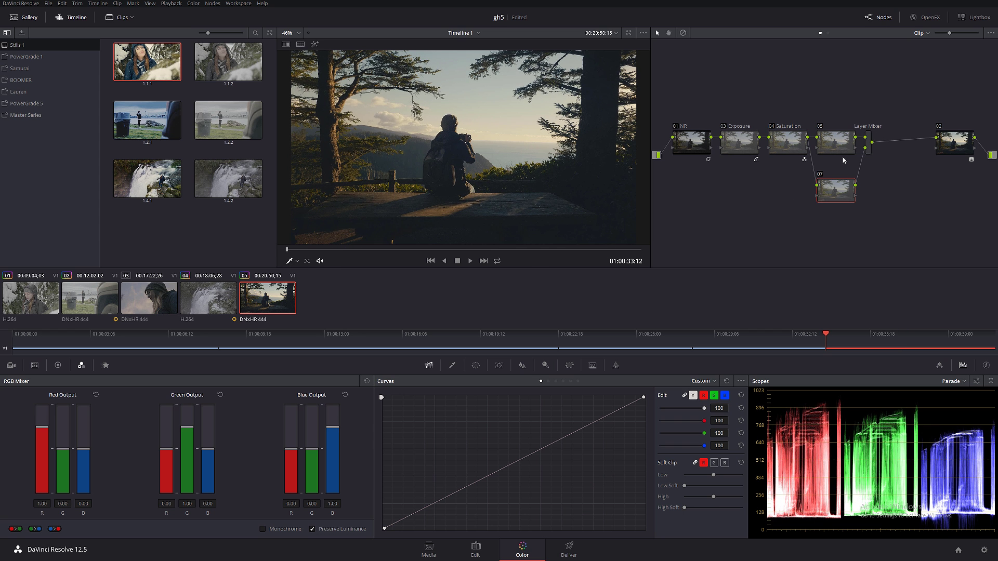
pyautogui.click(838, 143)
pyautogui.rightClick(837, 139)
pyautogui.click(868, 154)
pyautogui.write('Sky')
pyautogui.press('Return')
# Add a gradient window to the Sky node, positioned over the sky with a longer falloff
pyautogui.click(475, 365)
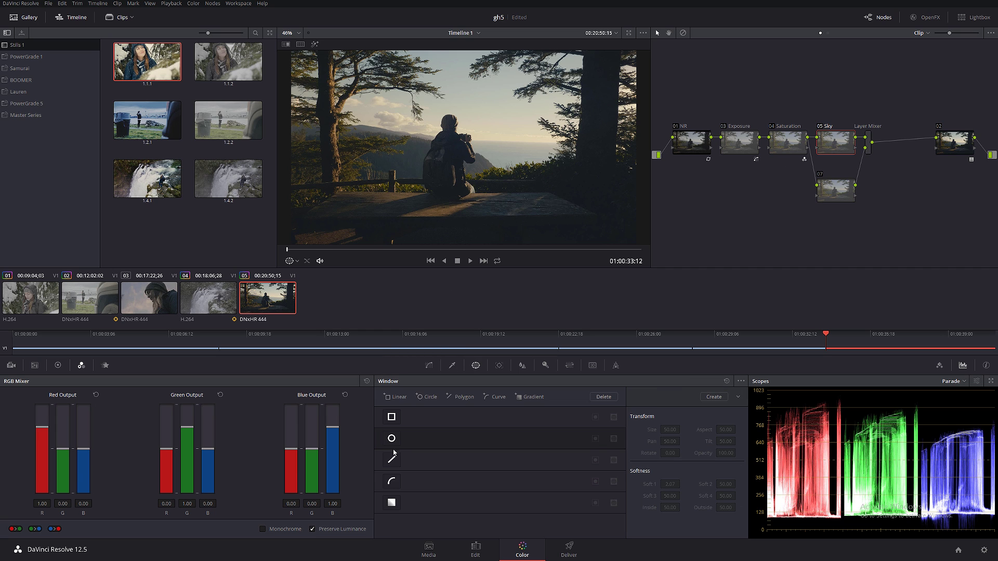
pyautogui.click(391, 503)
pyautogui.moveTo(473, 108); pyautogui.dragTo(479, 60)
pyautogui.moveTo(479, 94); pyautogui.dragTo(479, 139)
# Key the sky on luminance only (63.1–100, soft 5.5), checking it as a matte
pyautogui.click(454, 366)
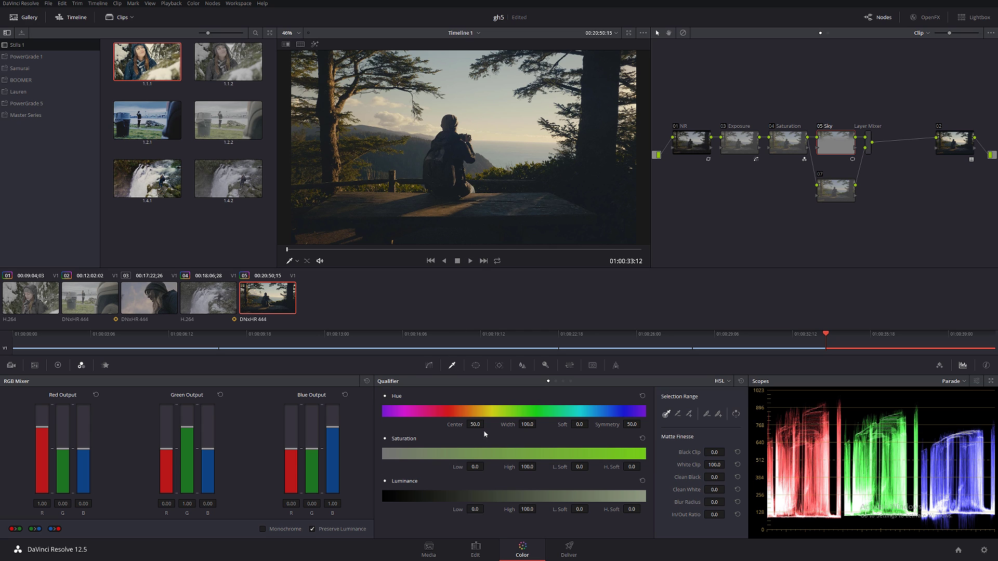
pyautogui.click(563, 381)
pyautogui.moveTo(383, 496); pyautogui.dragTo(543, 496)
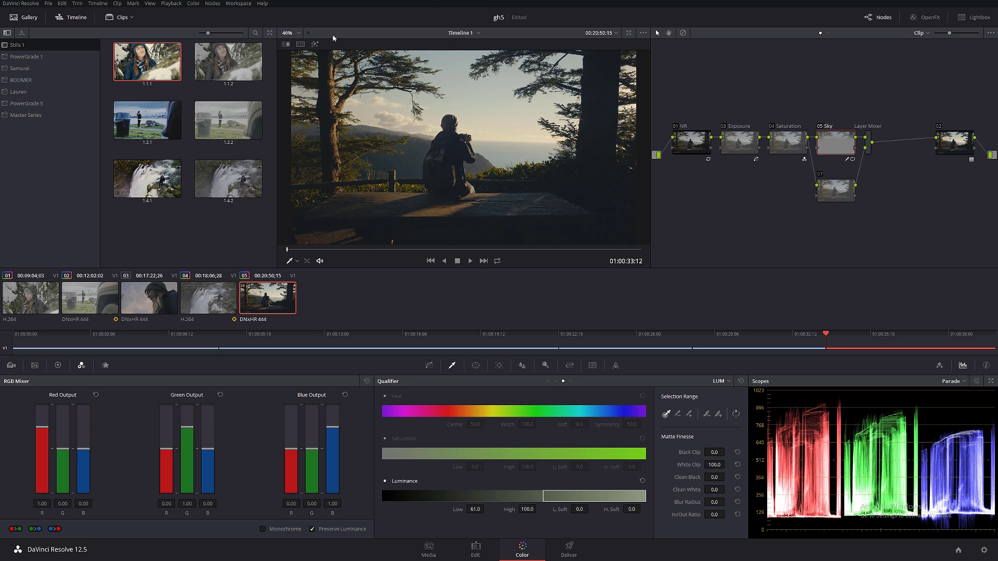
pyautogui.click(315, 44)
pyautogui.moveTo(475, 509); pyautogui.dragTo(512, 479)
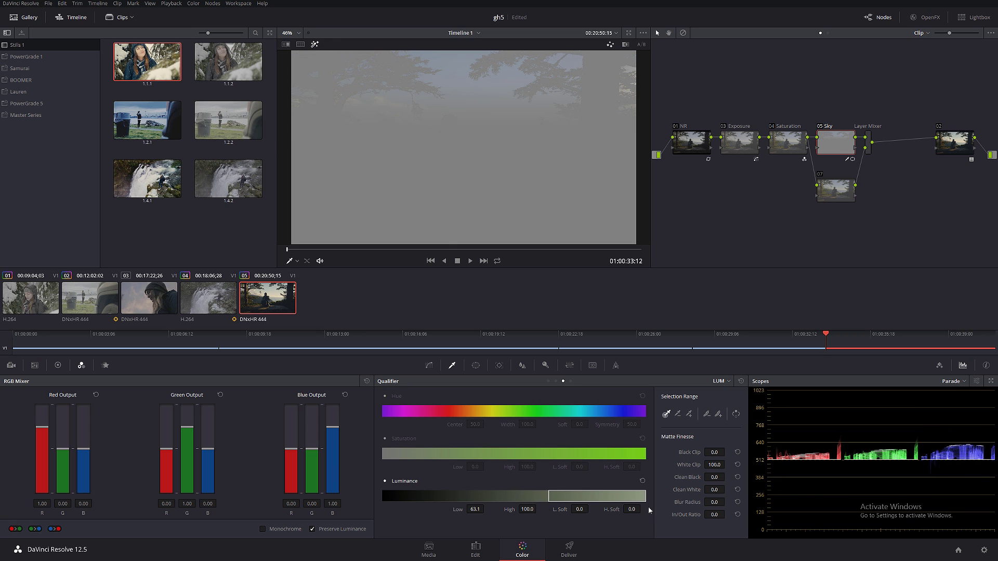
pyautogui.moveTo(579, 509); pyautogui.dragTo(598, 509)
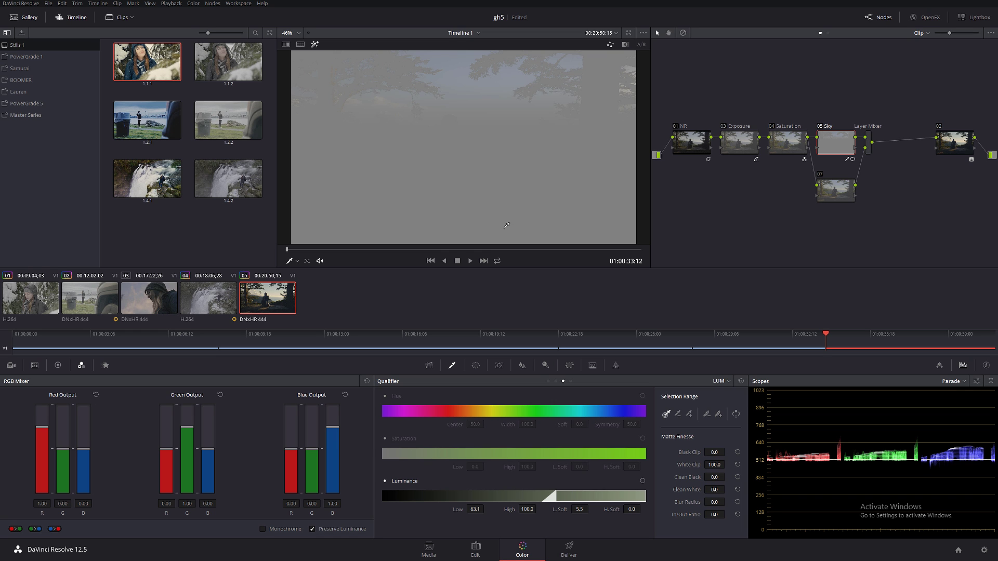
pyautogui.click(314, 44)
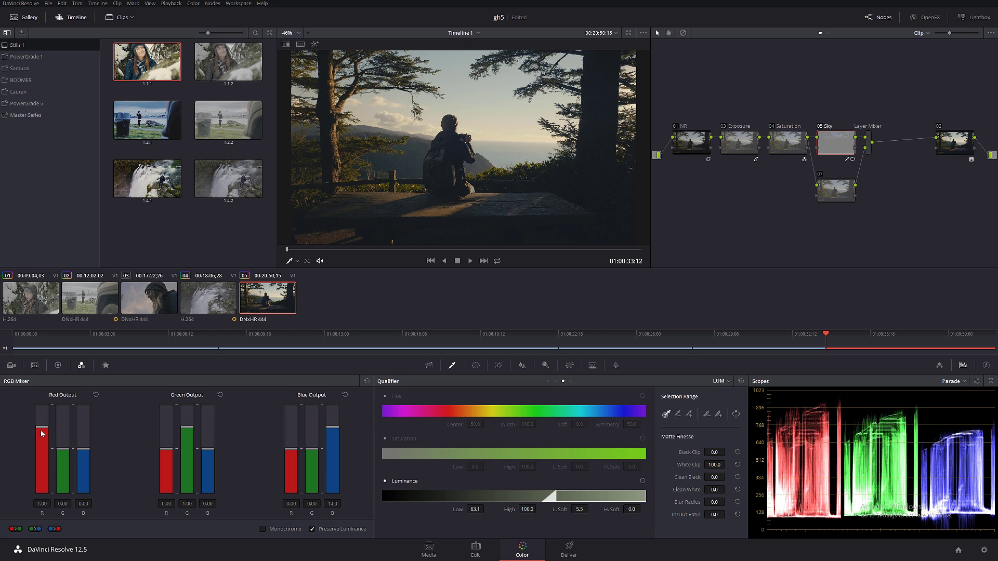
# Raise the RGB Mixer's red, green and blue outputs to 2.00
pyautogui.moveTo(43, 427); pyautogui.dragTo(46, 380)
pyautogui.moveTo(194, 439); pyautogui.dragTo(194, 395)
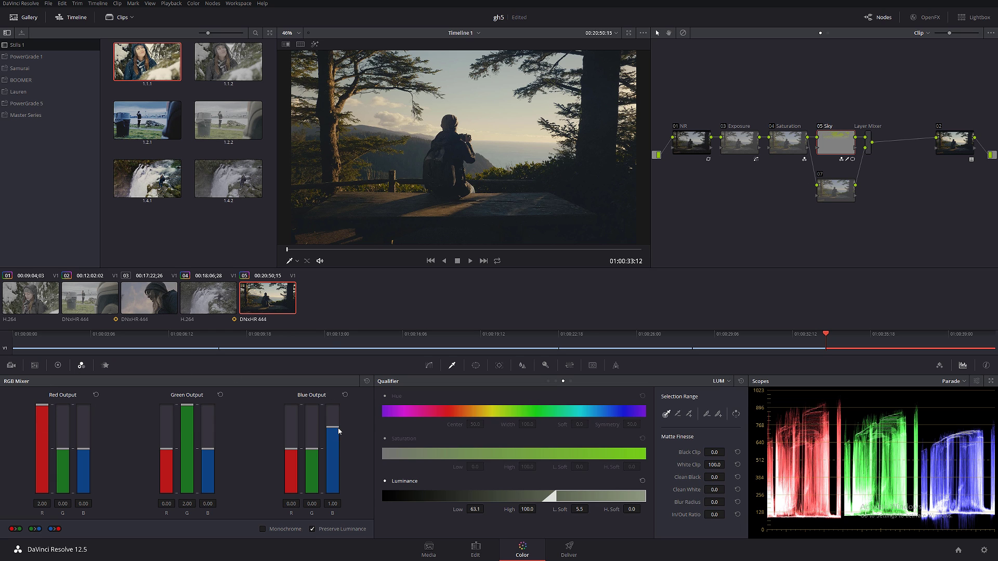
pyautogui.moveTo(338, 441); pyautogui.dragTo(338, 395)
# Shift the Sky node's gamma on the colour wheels and check the key matte
pyautogui.click(58, 365)
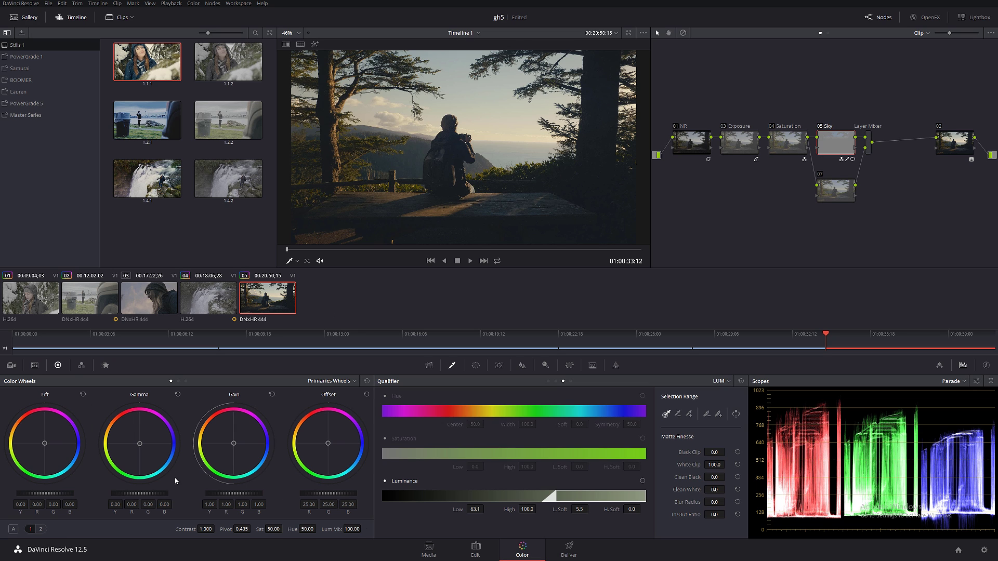
pyautogui.moveTo(139, 492)
pyautogui.mouseDown()
pyautogui.moveTo(162, 493)
pyautogui.moveTo(141, 493)
pyautogui.mouseUp()
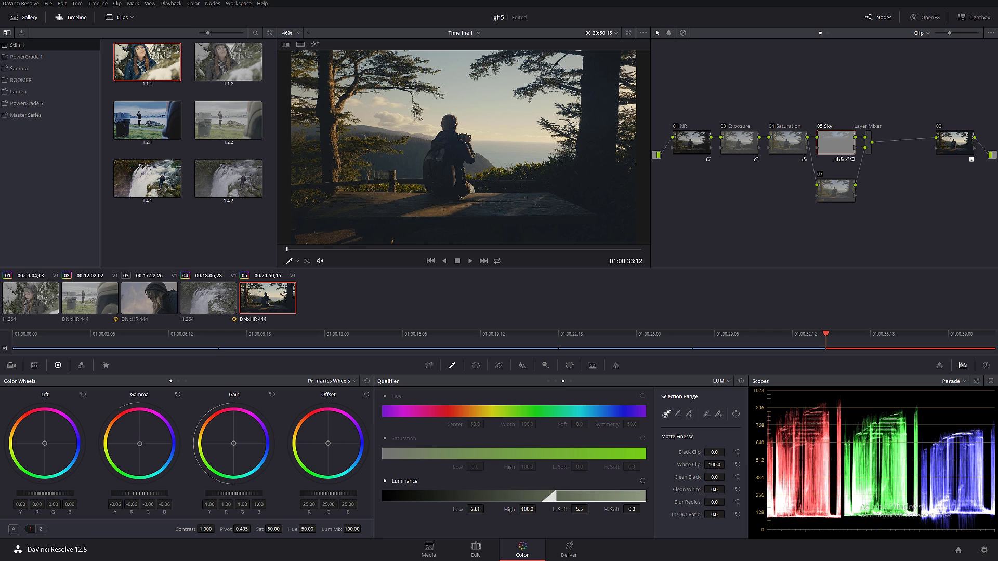
pyautogui.click(315, 45)
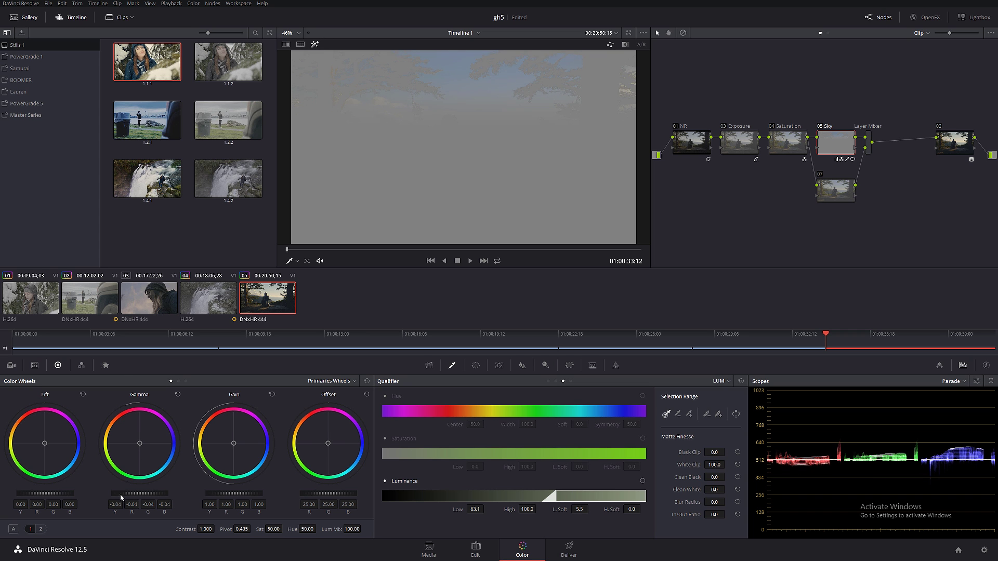
pyautogui.click(315, 45)
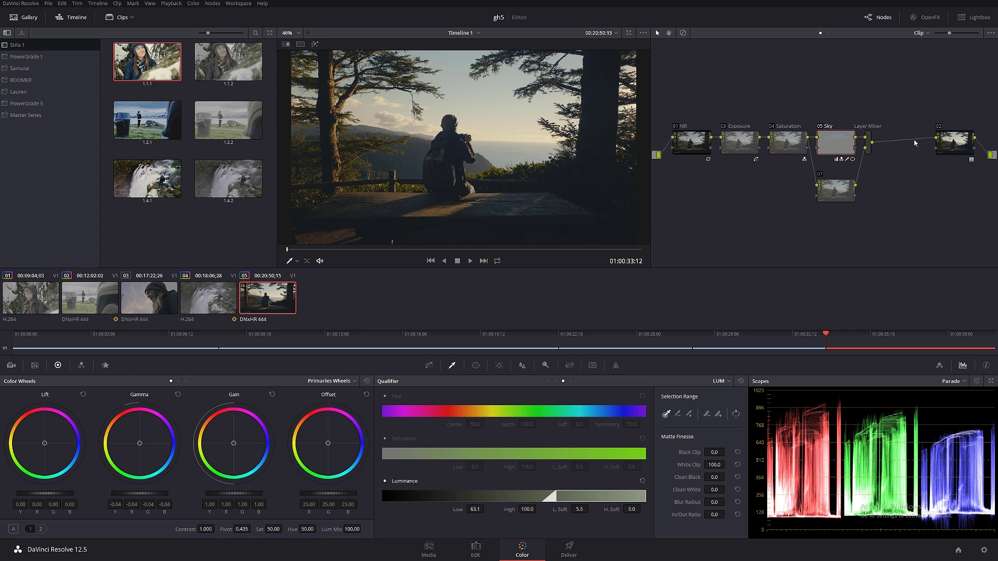
# Move the Sky node higher and compare the grade with Sky and the whole grade bypassed
pyautogui.click(938, 143)
pyautogui.moveTo(842, 138); pyautogui.dragTo(839, 114)
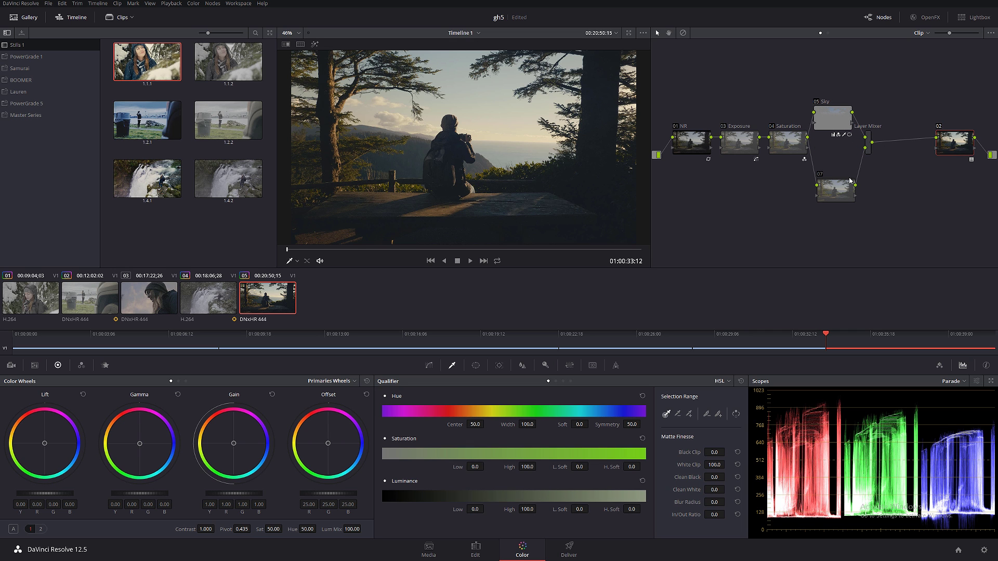
pyautogui.click(849, 189)
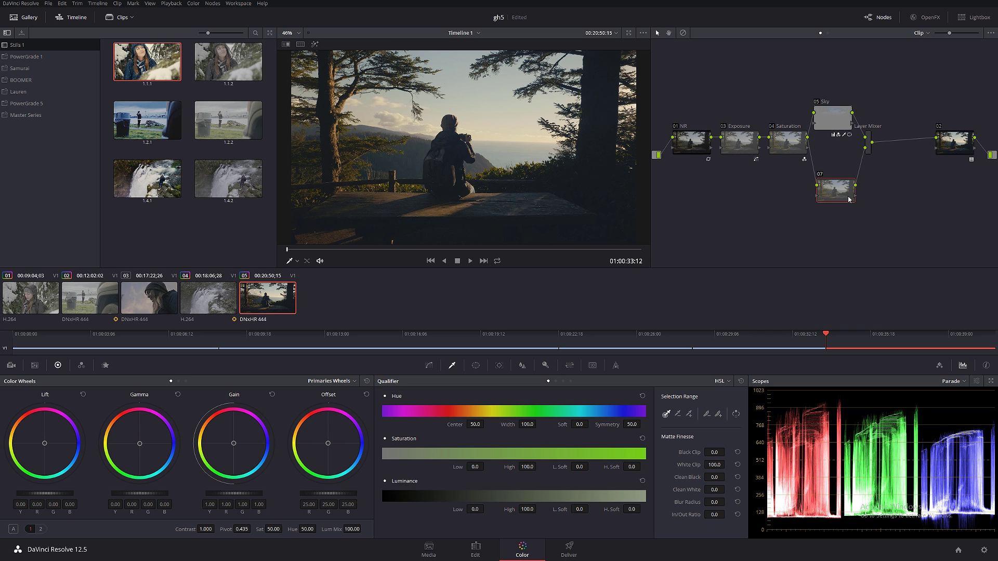
pyautogui.click(315, 44)
pyautogui.click(315, 45)
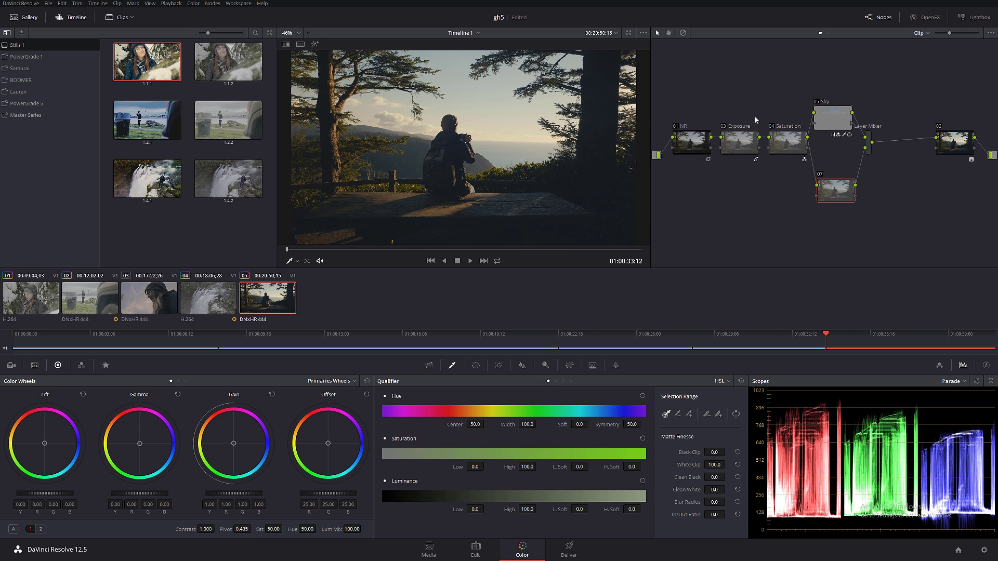
pyautogui.click(830, 120)
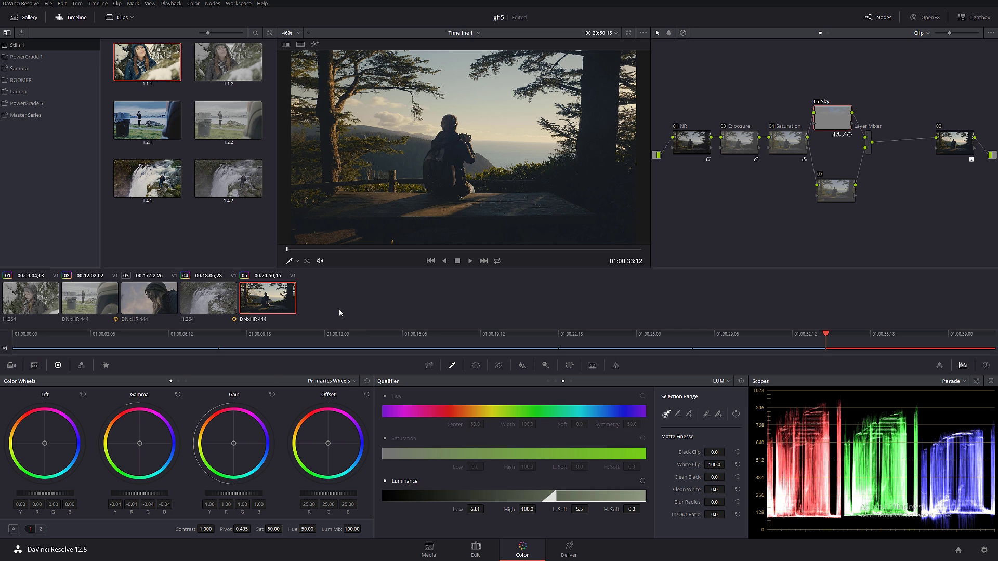
pyautogui.hotkey('ctrl', 'd')
pyautogui.hotkey('ctrl', 'd')
pyautogui.click(683, 33)
pyautogui.click(683, 33)
pyautogui.click(683, 33)
pyautogui.click(682, 32)
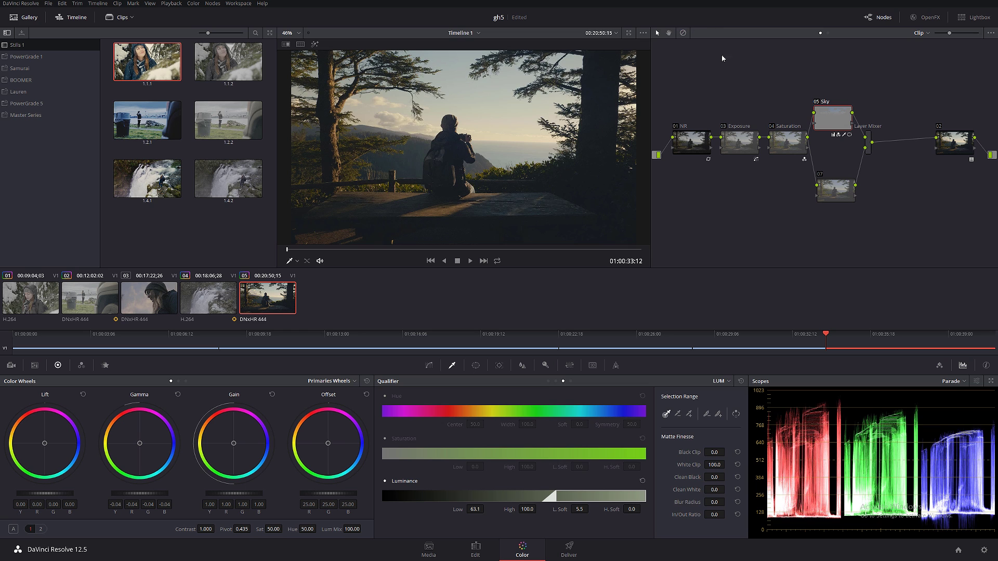
pyautogui.click(814, 102)
pyautogui.click(814, 102)
# Add node 08 after the Layer Mixer, lift Sky gamma to 0.27, and select Sky, 07 and 08
pyautogui.moveTo(853, 138)
pyautogui.hotkey('alt', 's')
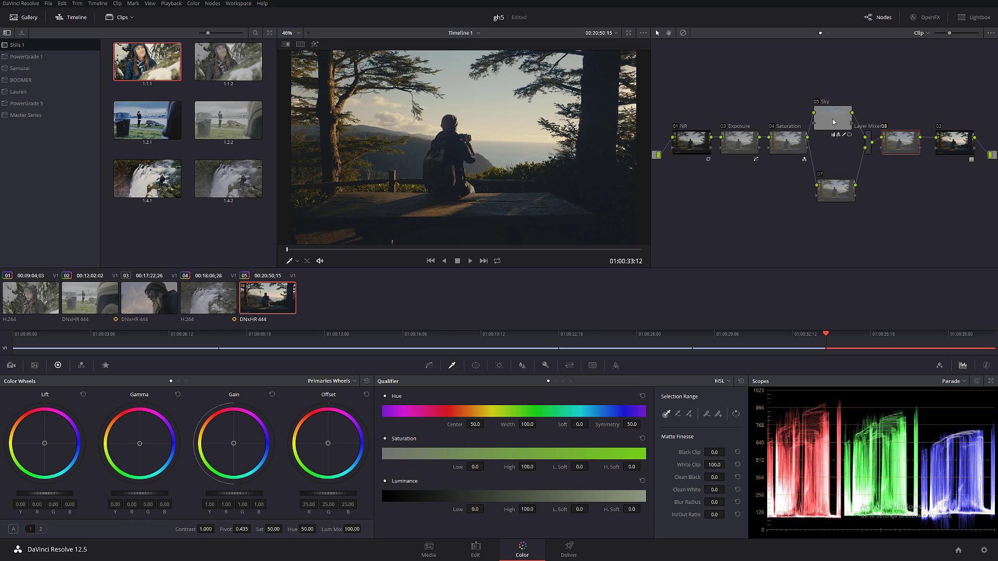
pyautogui.click(833, 121)
pyautogui.moveTo(133, 493); pyautogui.dragTo(85, 494)
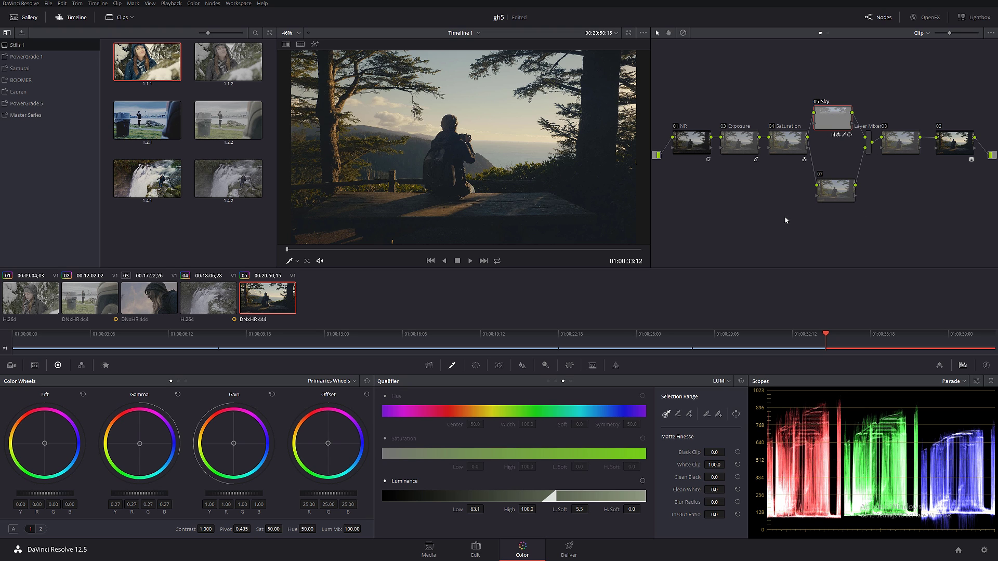
pyautogui.click(900, 141)
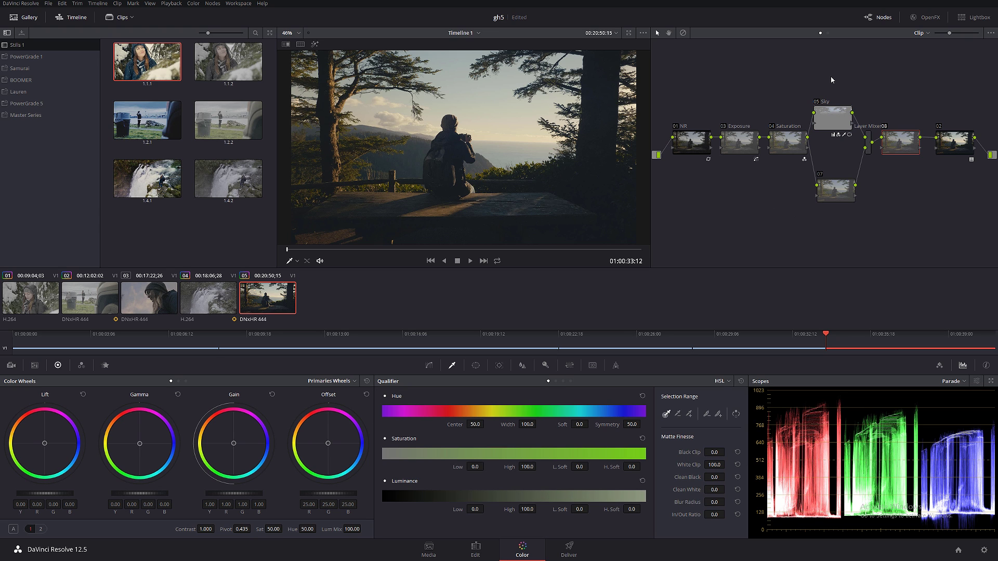
pyautogui.moveTo(830, 76); pyautogui.dragTo(906, 233)
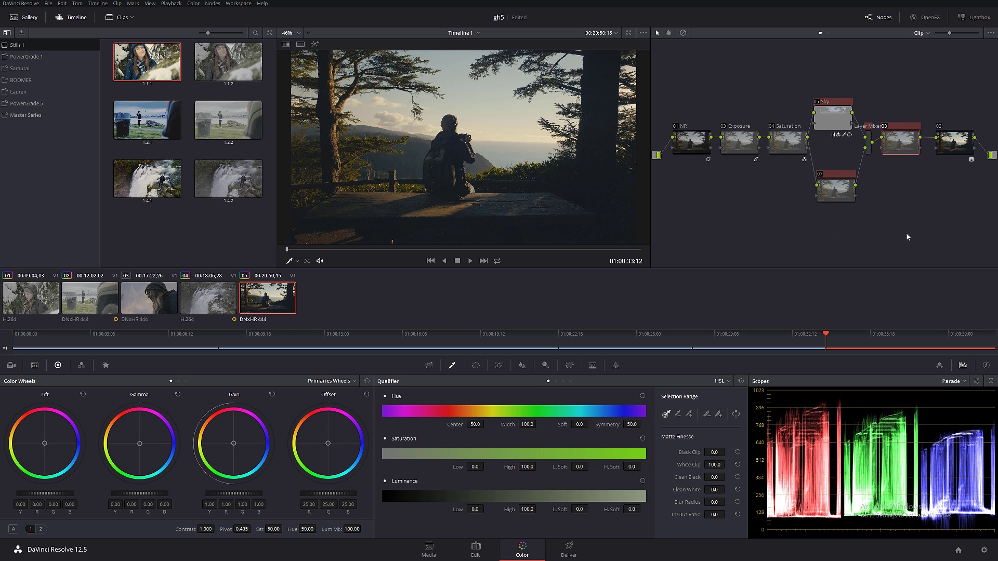
# Delete the old sky nodes and add serial node 05 with a gradient window raised toward the sky
pyautogui.press('Delete')
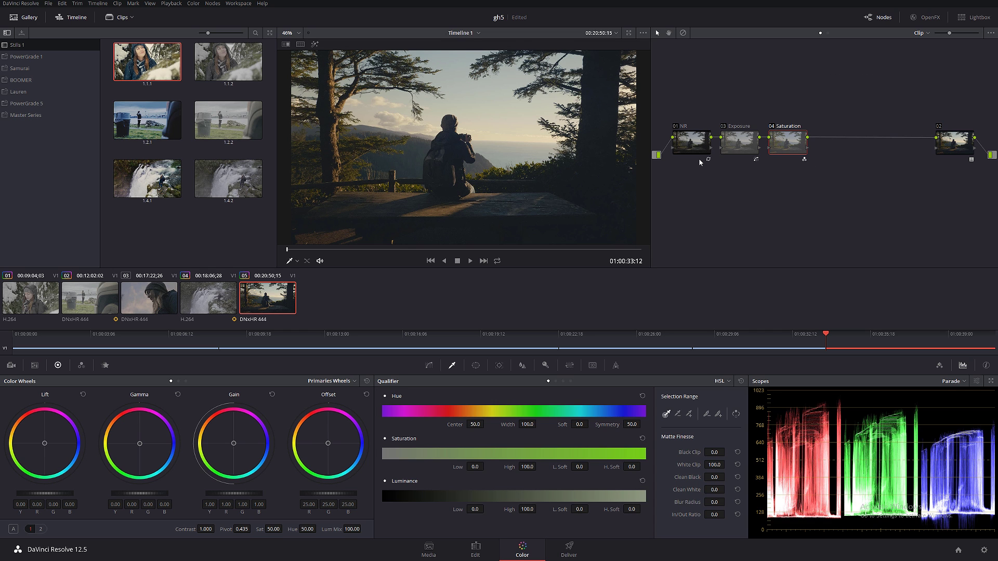
pyautogui.hotkey('alt', 's')
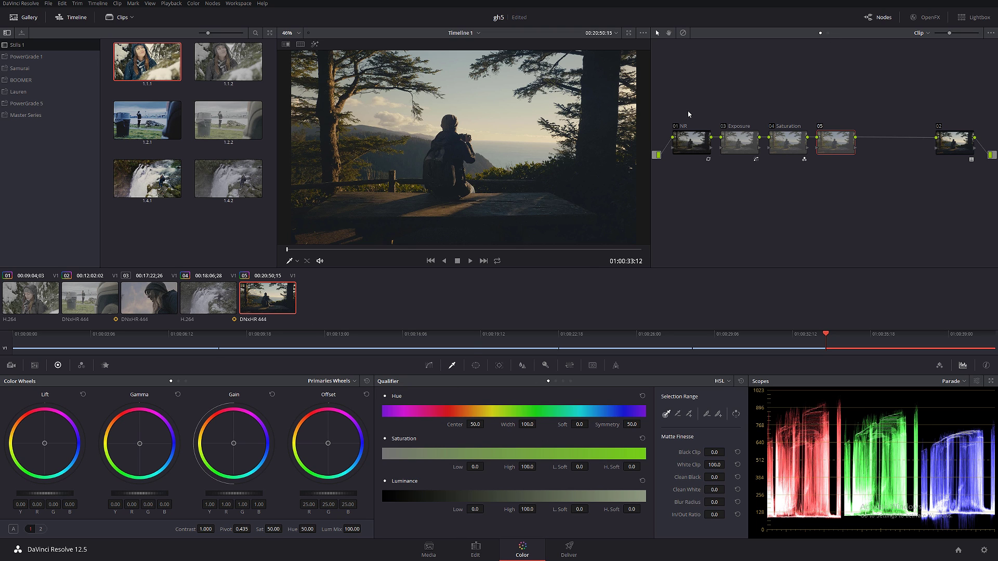
pyautogui.click(429, 365)
pyautogui.click(476, 365)
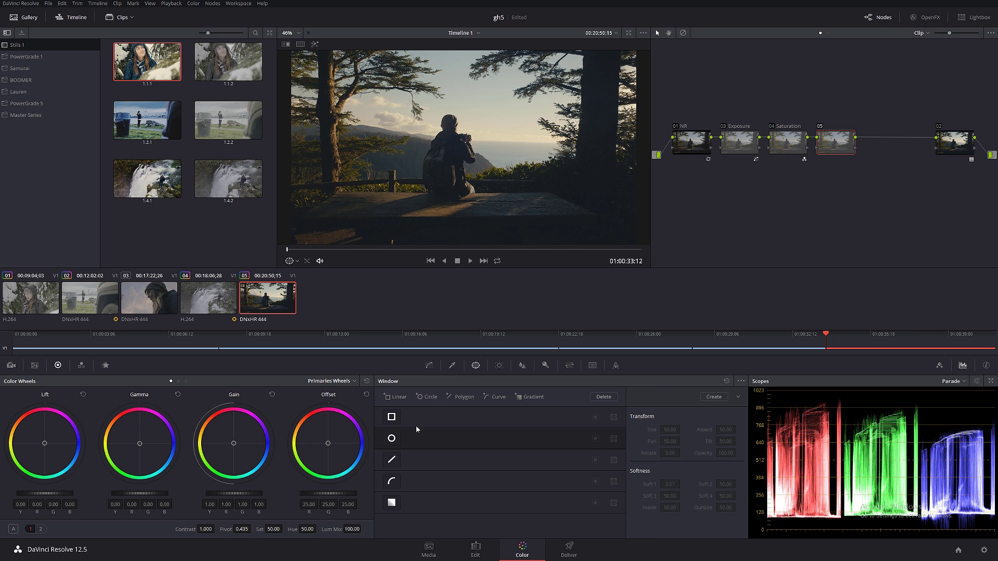
pyautogui.click(392, 503)
pyautogui.moveTo(465, 147); pyautogui.dragTo(480, 68)
# Key luminance from a low of 63.0 with a softened edge, previewing the matte
pyautogui.click(452, 366)
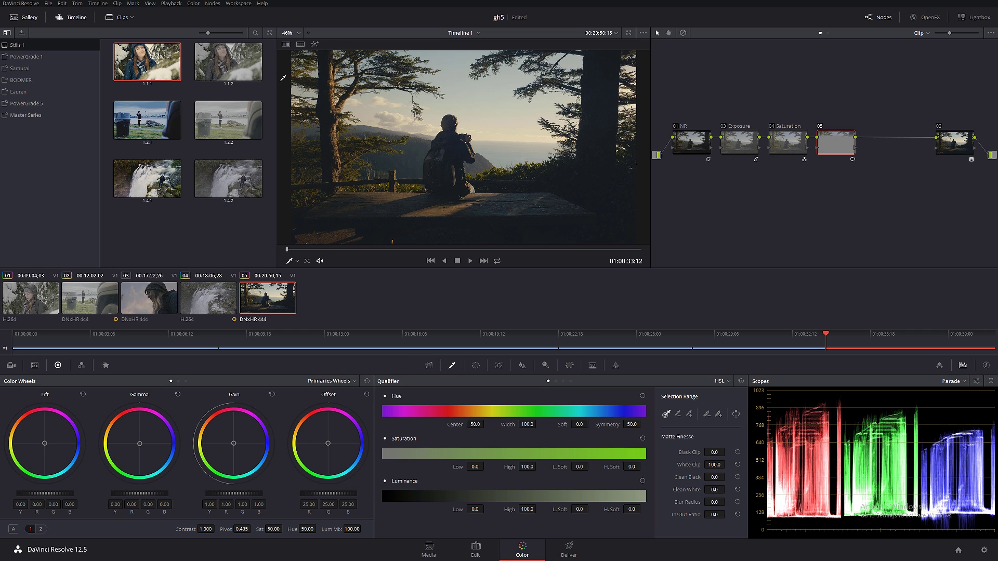
pyautogui.click(315, 45)
pyautogui.moveTo(484, 510); pyautogui.dragTo(491, 526)
pyautogui.moveTo(577, 511); pyautogui.dragTo(580, 510)
pyautogui.moveTo(475, 510); pyautogui.dragTo(486, 510)
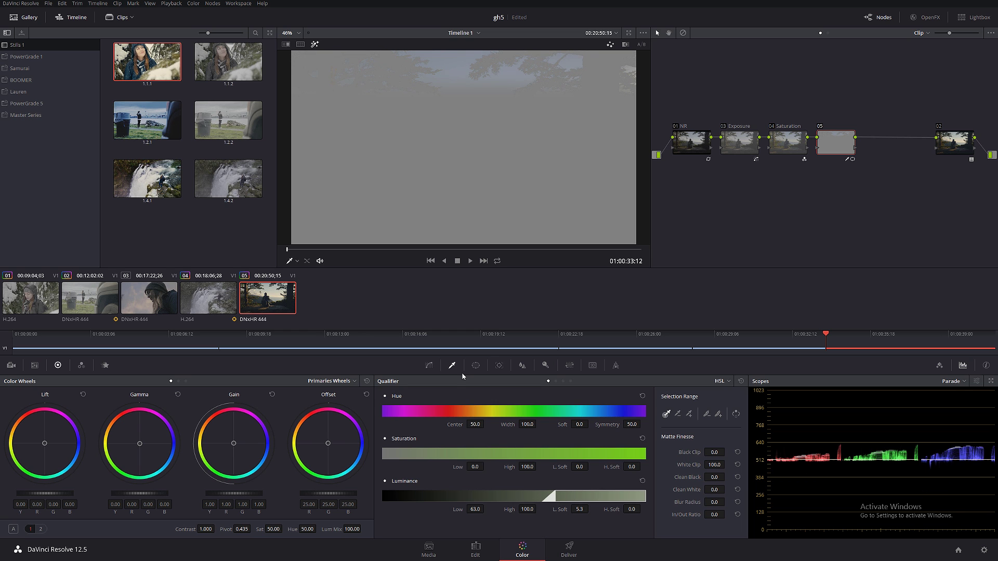
# Centre and soften the gradient window, then turn off the matte preview
pyautogui.click(476, 366)
pyautogui.moveTo(475, 69); pyautogui.dragTo(461, 68)
pyautogui.moveTo(463, 103); pyautogui.dragTo(463, 143)
pyautogui.click(314, 44)
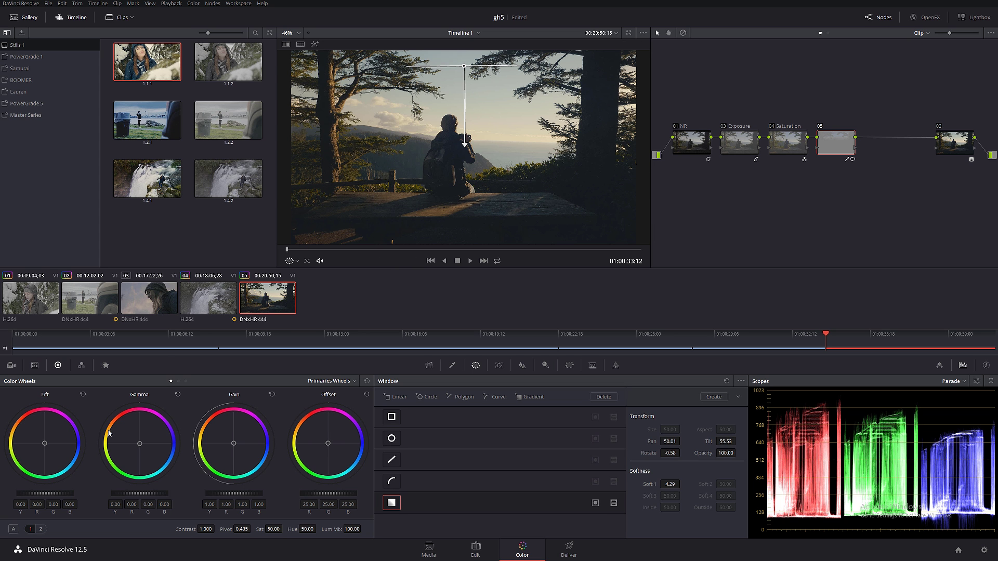
# Raise the RGB Mixer's red, green and blue outputs to 2.00 and widen the gradient softness
pyautogui.click(82, 366)
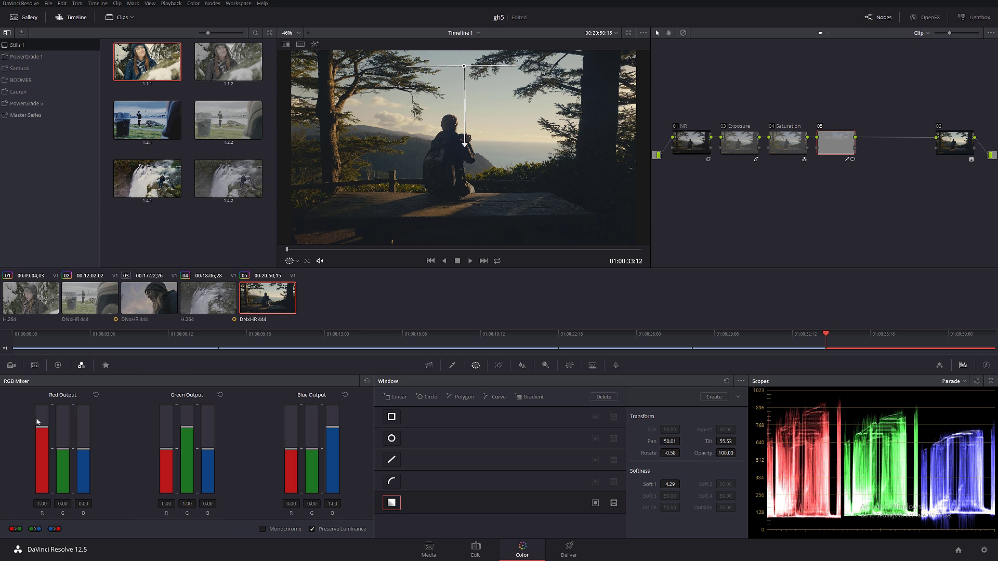
pyautogui.moveTo(42, 427); pyautogui.dragTo(42, 405)
pyautogui.moveTo(188, 427); pyautogui.dragTo(187, 405)
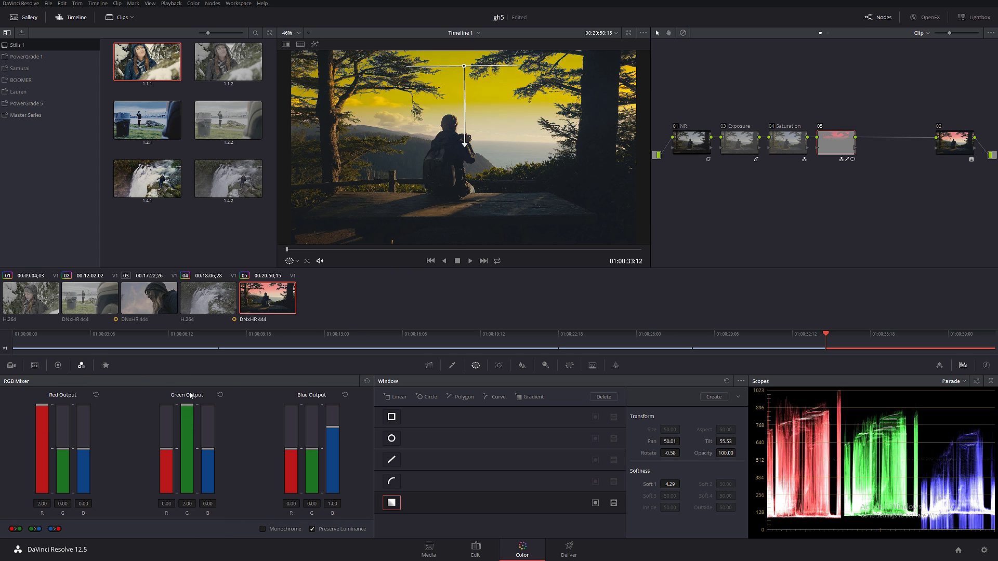
pyautogui.moveTo(332, 427); pyautogui.dragTo(333, 405)
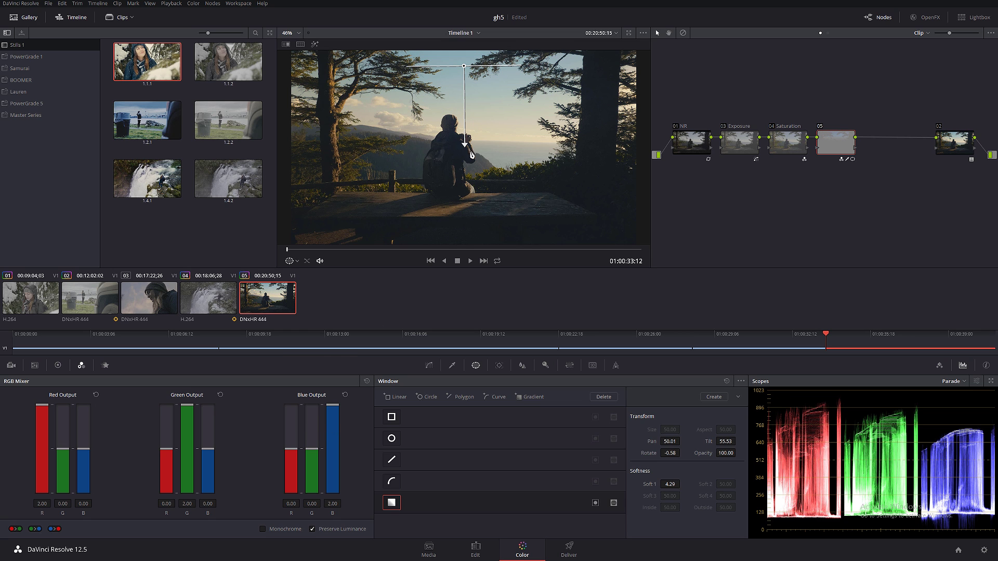
pyautogui.moveTo(462, 145); pyautogui.dragTo(466, 162)
# Nudge the gamma balance slightly toward blue and compare the grade on and off
pyautogui.click(57, 366)
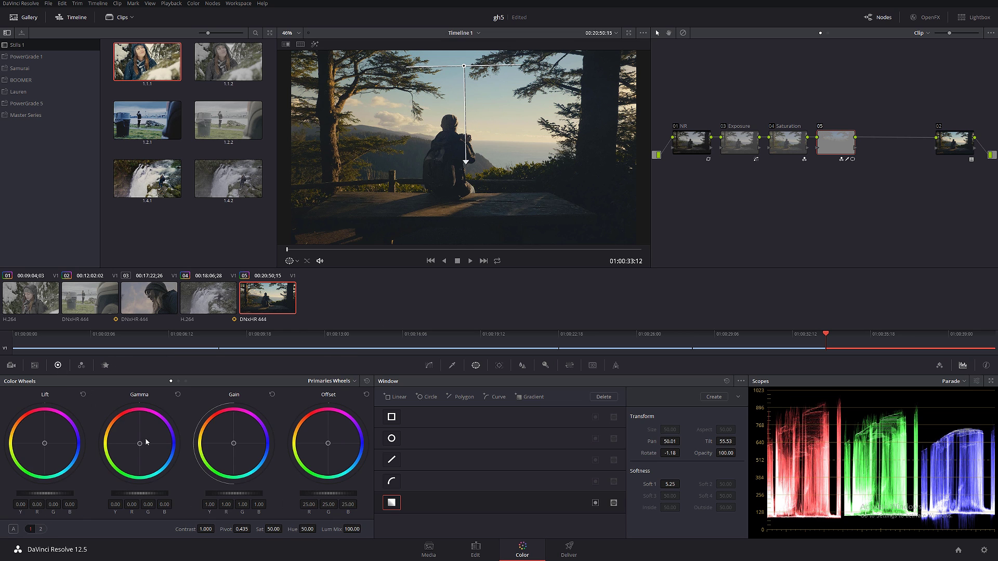
pyautogui.moveTo(142, 445); pyautogui.dragTo(143, 445)
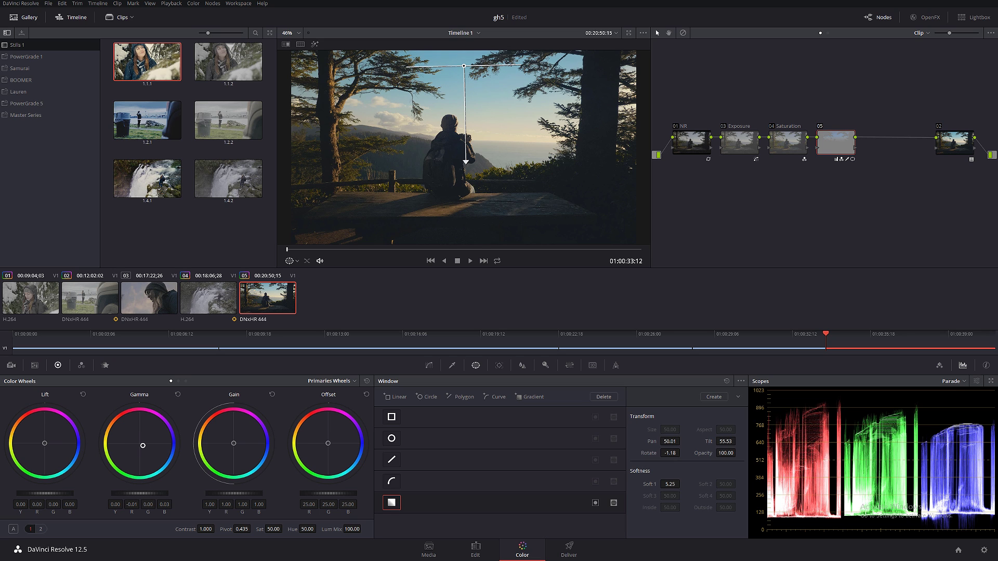
pyautogui.click(946, 146)
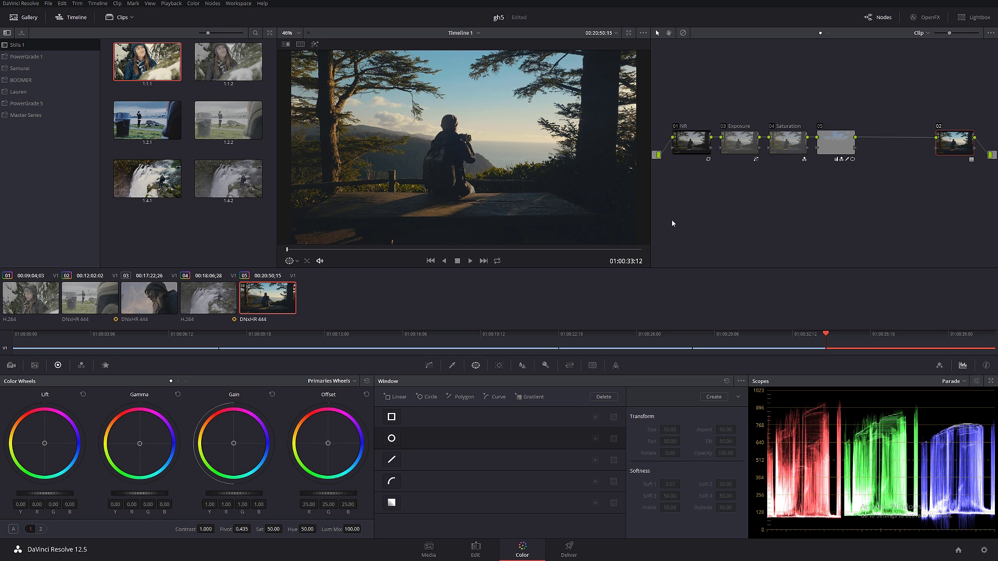
pyautogui.hotkey('alt', 'd')
pyautogui.hotkey('alt', 'd')
pyautogui.hotkey('alt', 'd')
pyautogui.hotkey('alt', 'd')
# Label node 05 Sky, rotate the gradient slightly, and add serial node 06
pyautogui.click(837, 140)
pyautogui.rightClick(837, 139)
pyautogui.click(868, 154)
pyautogui.write('Sky')
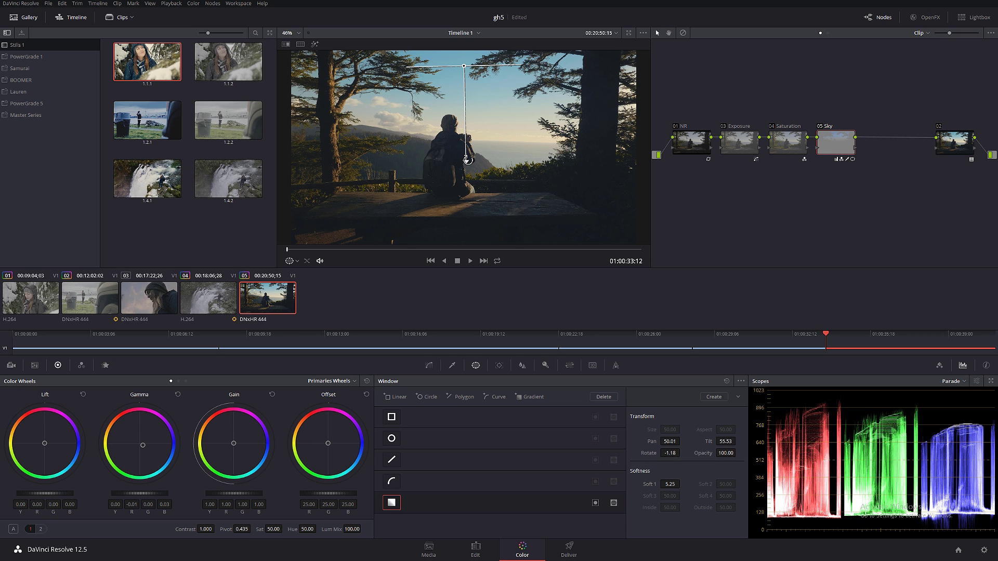
pyautogui.moveTo(465, 161); pyautogui.dragTo(466, 162)
pyautogui.hotkey('alt', 's')
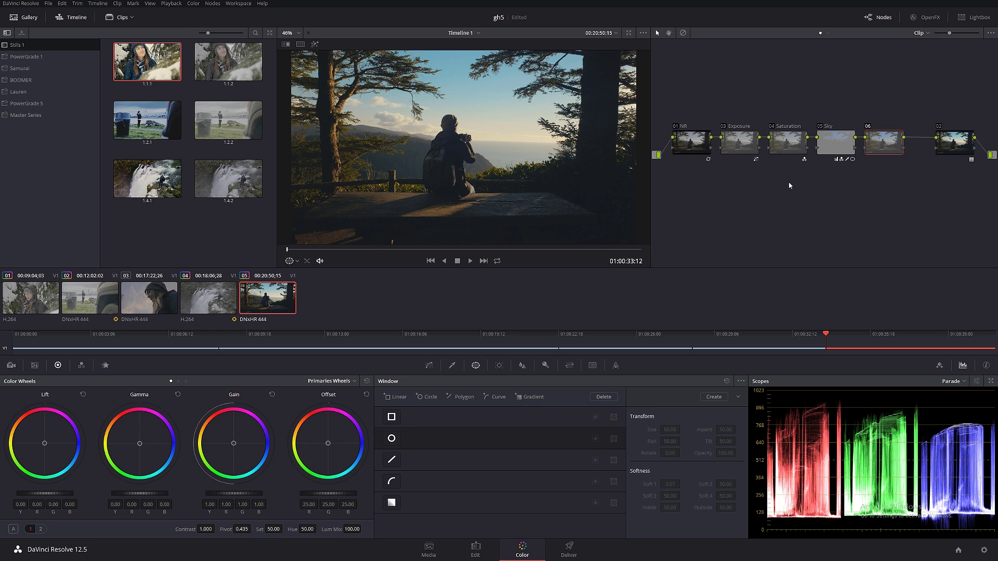
# Label node 06 'SUN RAYS'
pyautogui.rightClick(880, 144)
pyautogui.click(897, 158)
pyautogui.write('SUN RAYS')
pyautogui.press('Return')
# At the clip's first frame, draw a closed curve window as a diagonal band across the frame
pyautogui.scroll(-1, 373, 244)
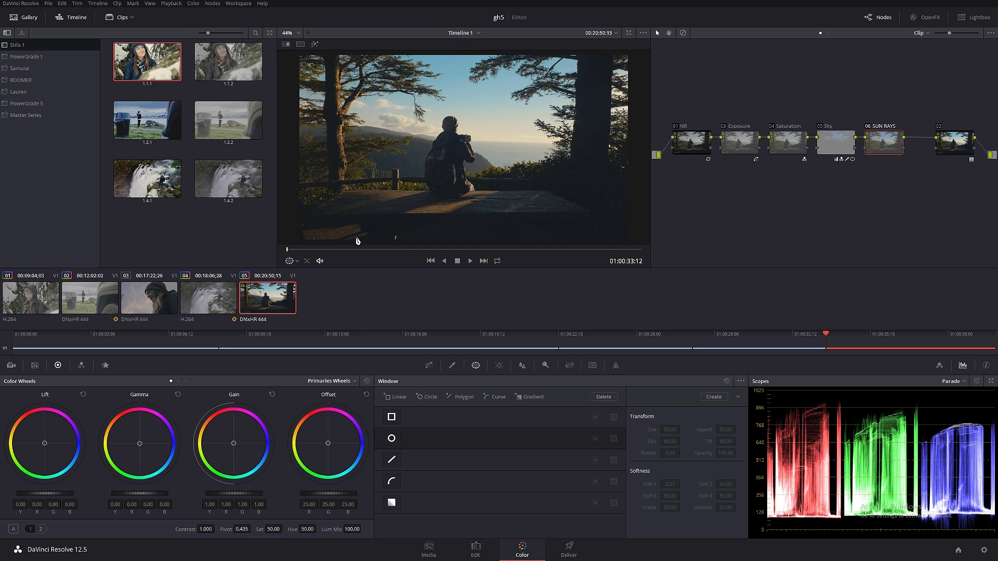
pyautogui.moveTo(330, 250); pyautogui.dragTo(286, 250)
pyautogui.click(392, 483)
pyautogui.scroll(-2, 541, 114)
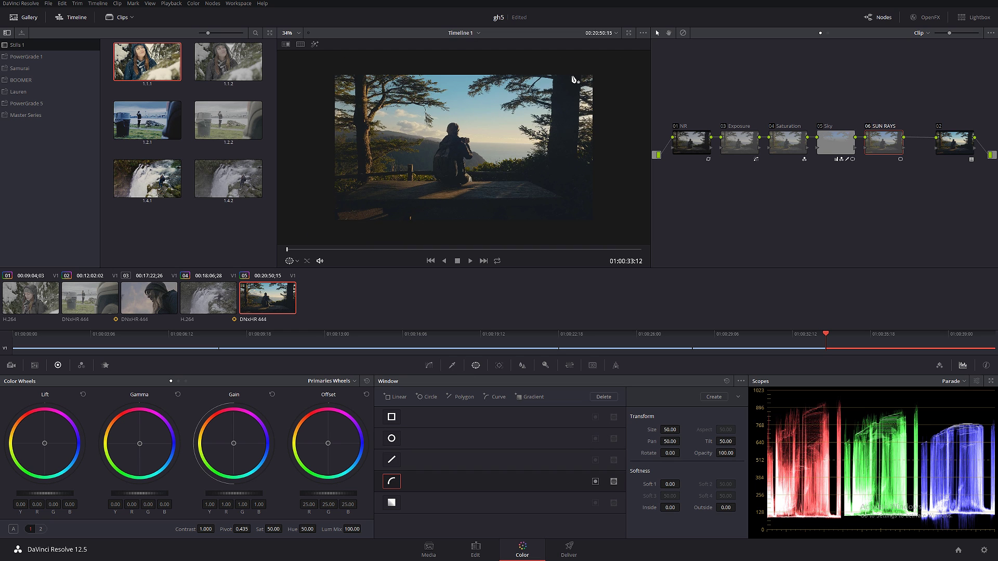
pyautogui.click(572, 63)
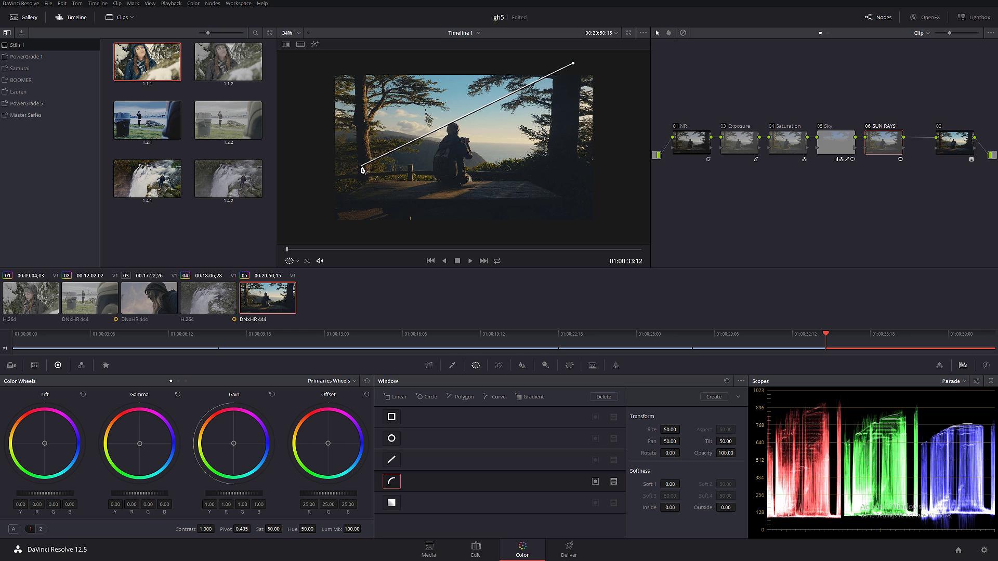
pyautogui.click(359, 163)
pyautogui.click(301, 198)
pyautogui.click(301, 239)
pyautogui.click(376, 242)
pyautogui.click(421, 238)
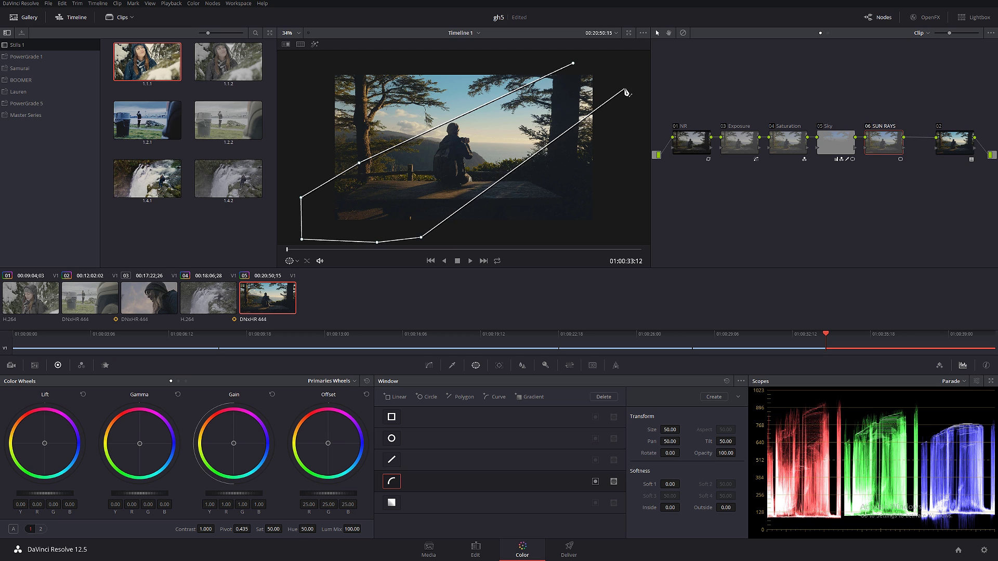
pyautogui.click(499, 186)
pyautogui.click(626, 135)
pyautogui.click(627, 57)
pyautogui.click(572, 63)
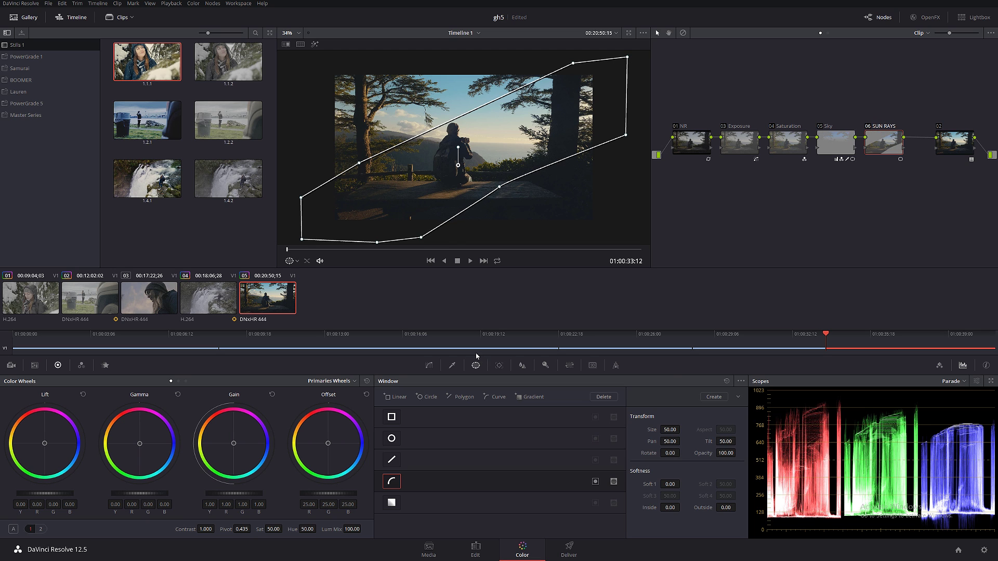
# Track the sun-ray window forward through the clip with Rotate analysis turned off
pyautogui.click(499, 365)
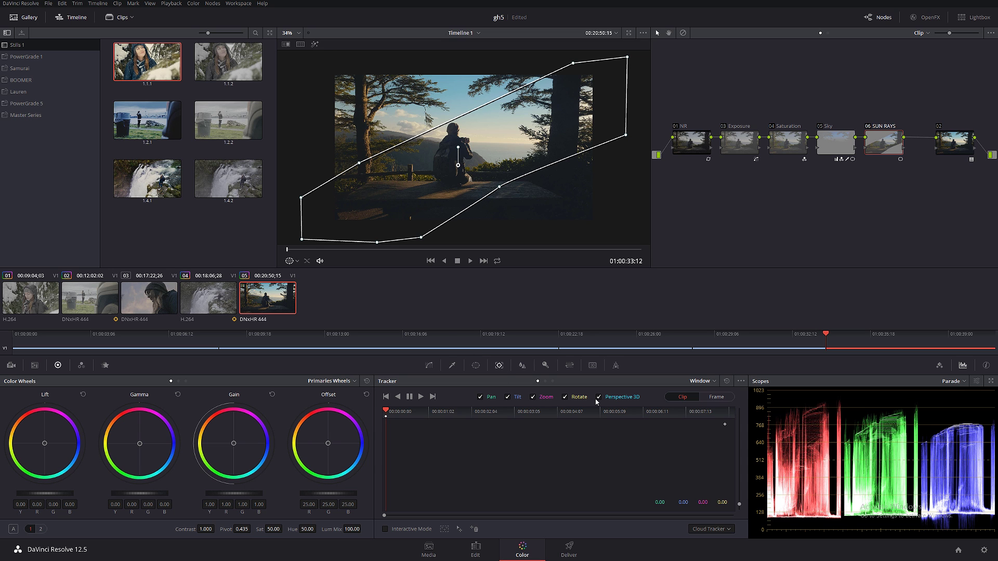
pyautogui.click(565, 398)
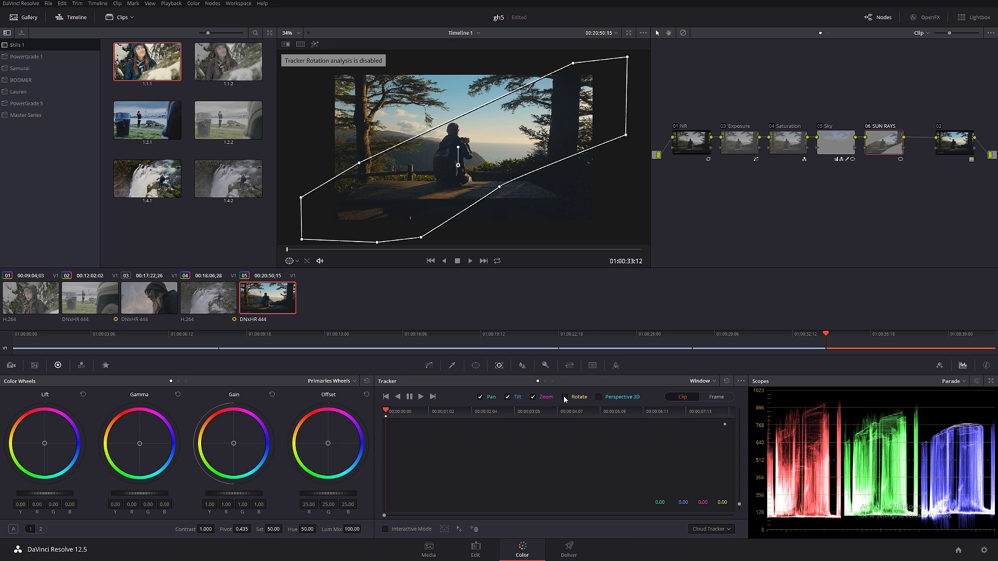
pyautogui.click(421, 397)
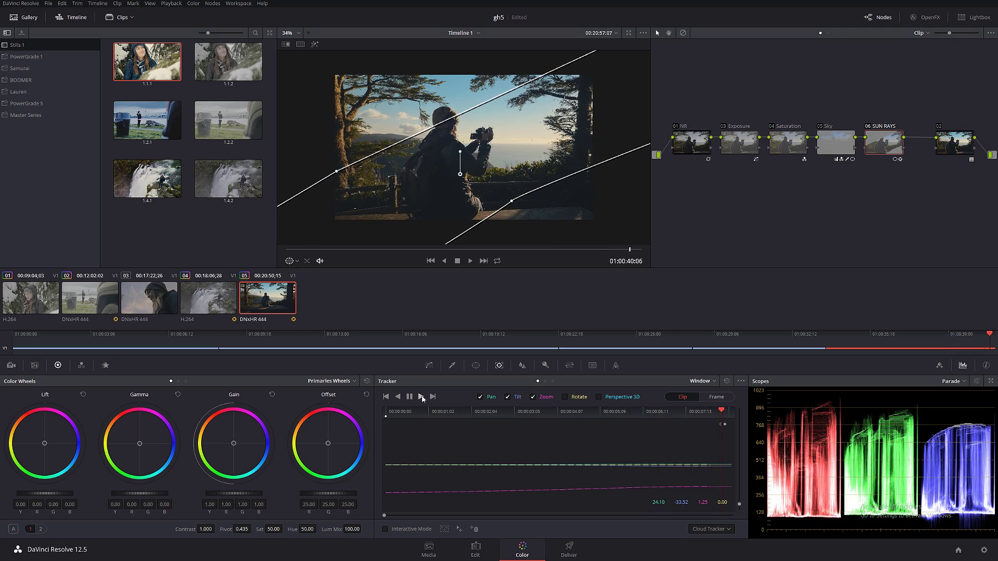
# Play back the tracked window, then return the tracker playhead to the clip start
pyautogui.press('space')
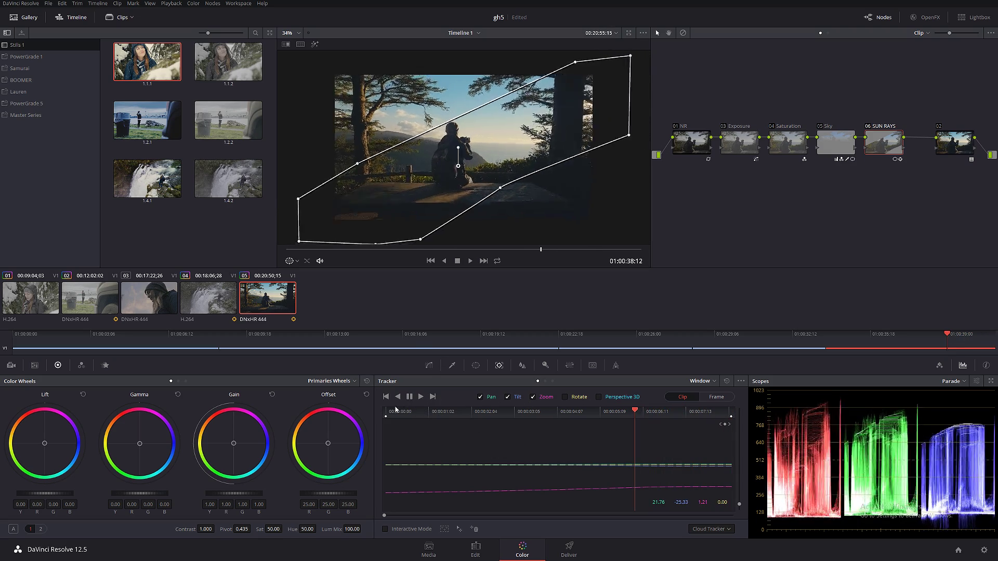
pyautogui.click(391, 414)
pyautogui.moveTo(391, 415); pyautogui.dragTo(377, 418)
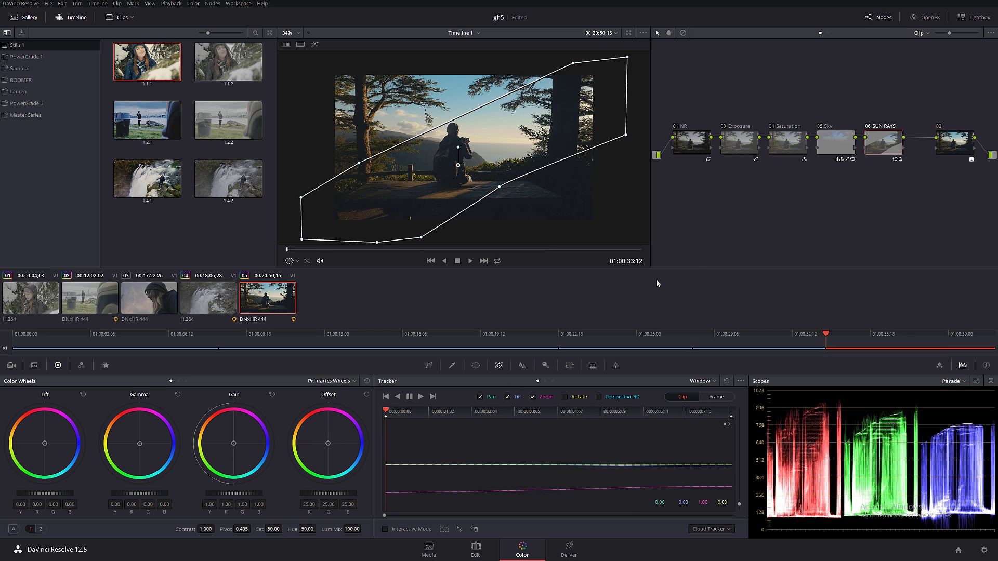
pyautogui.click(476, 366)
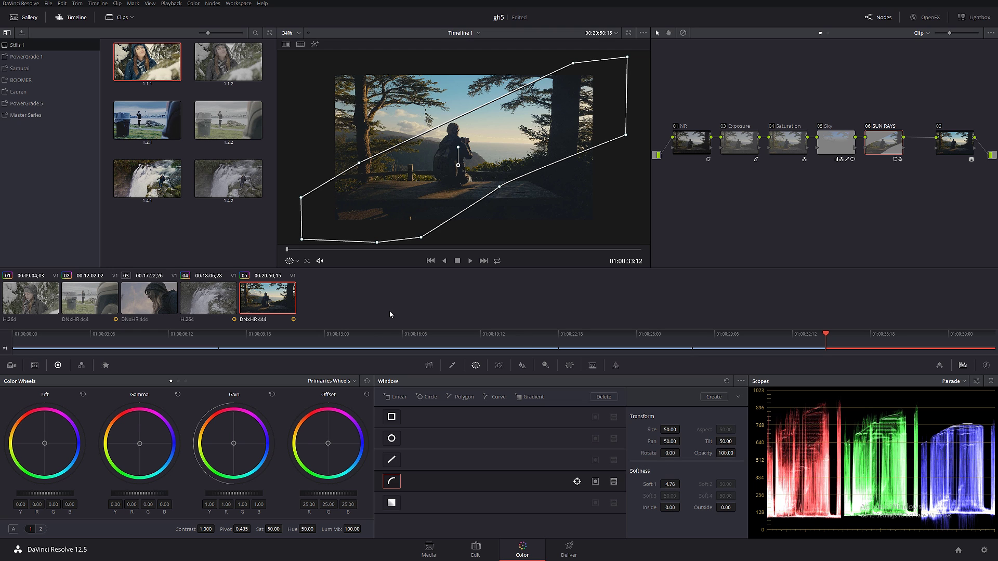
# Key the node on luminance only: Low 59.1, low softness 3.8, checked with the highlight preview
pyautogui.click(452, 366)
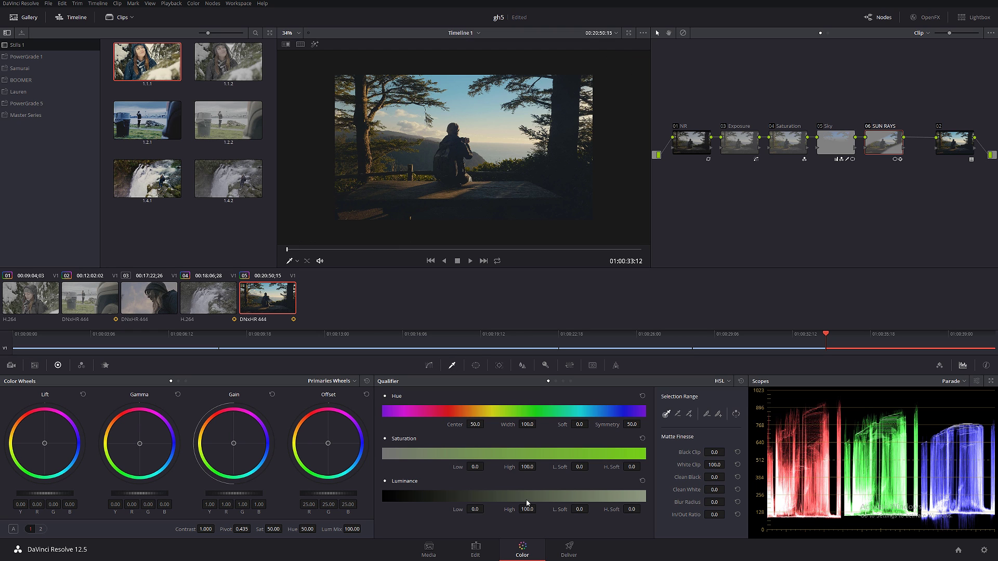
pyautogui.click(565, 382)
pyautogui.click(314, 45)
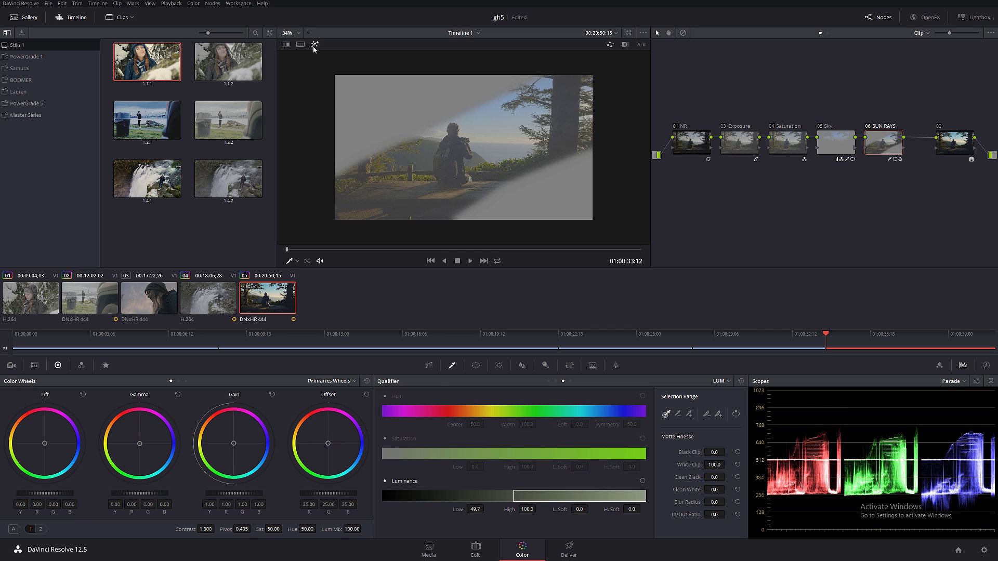
pyautogui.moveTo(474, 509); pyautogui.dragTo(486, 510)
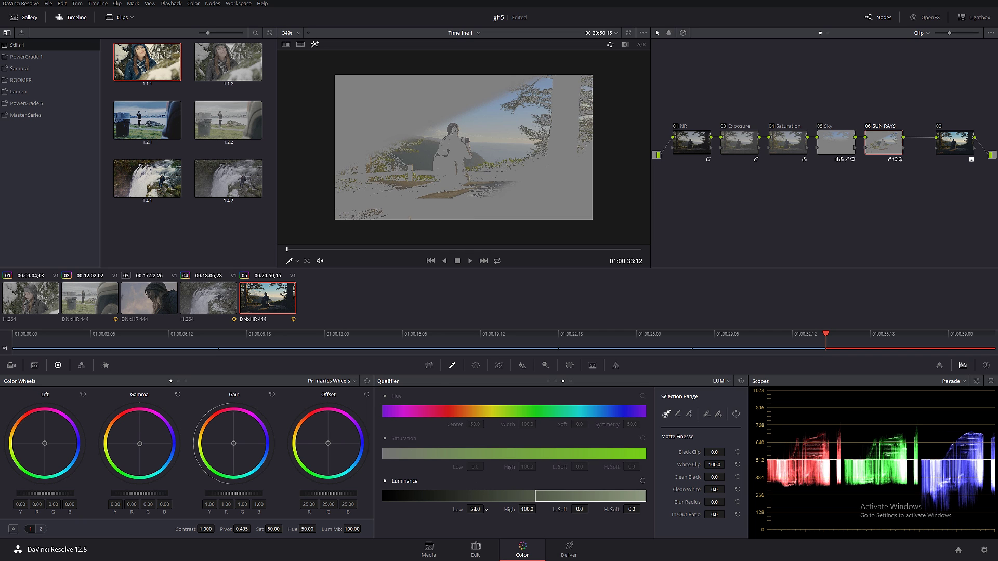
pyautogui.moveTo(580, 510); pyautogui.dragTo(591, 508)
pyautogui.moveTo(477, 510); pyautogui.dragTo(480, 510)
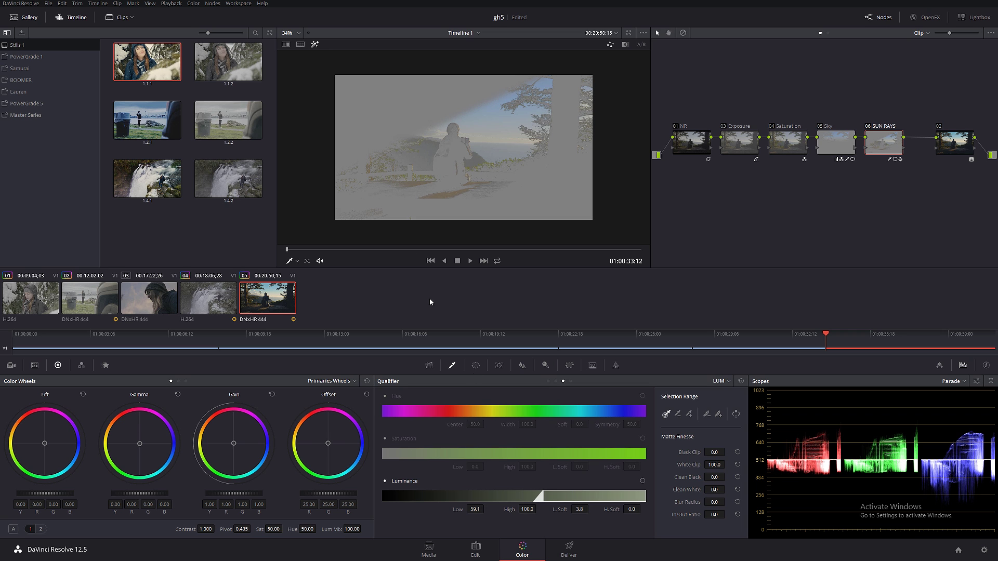
pyautogui.click(315, 46)
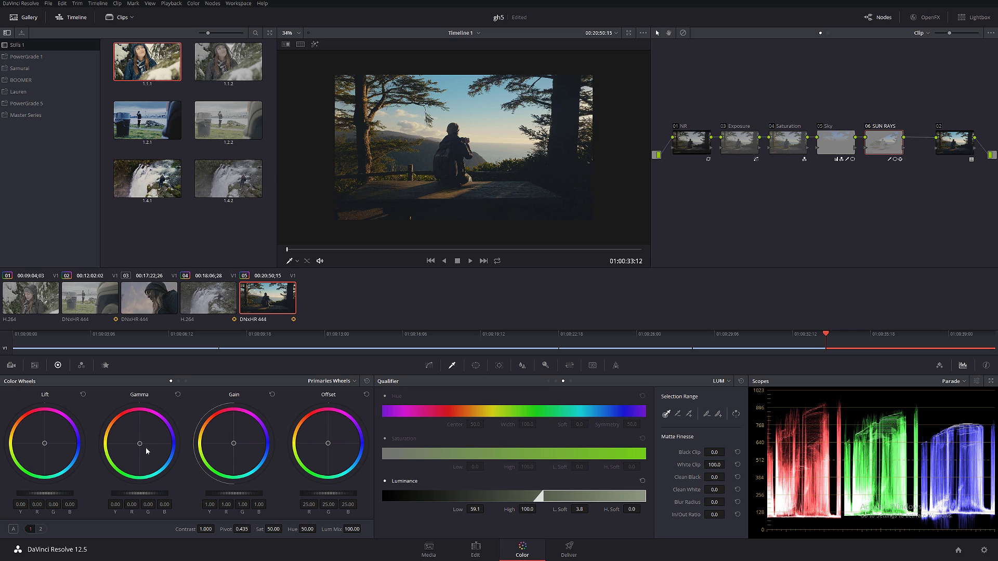
# Warm and lift gamma to 0.11 Y, 0.17 R, 0.11 G, 0.04 B, then toggle node 06 to compare
pyautogui.moveTo(139, 446); pyautogui.dragTo(133, 439)
pyautogui.moveTo(139, 493); pyautogui.dragTo(152, 492)
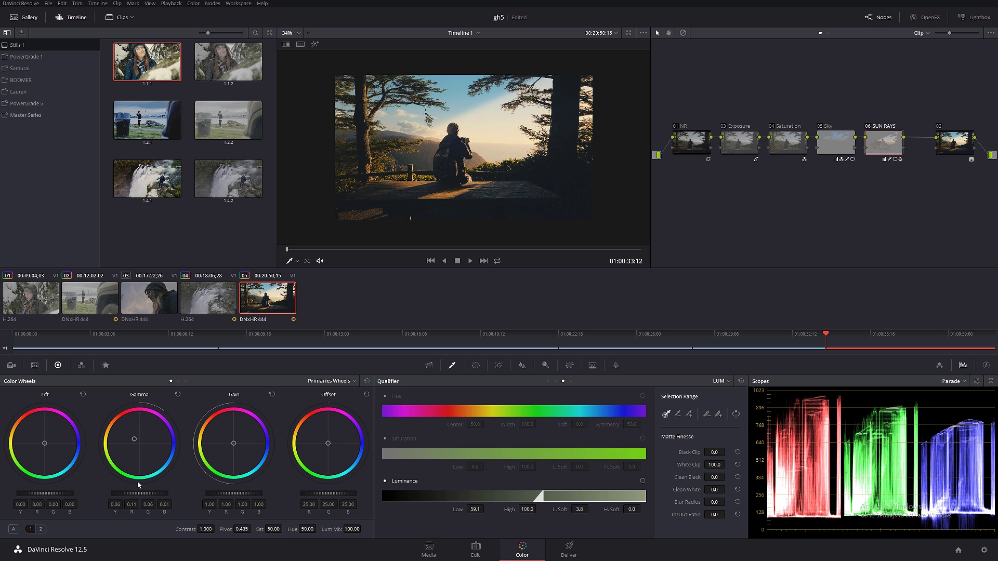
pyautogui.scroll(3, 463, 209)
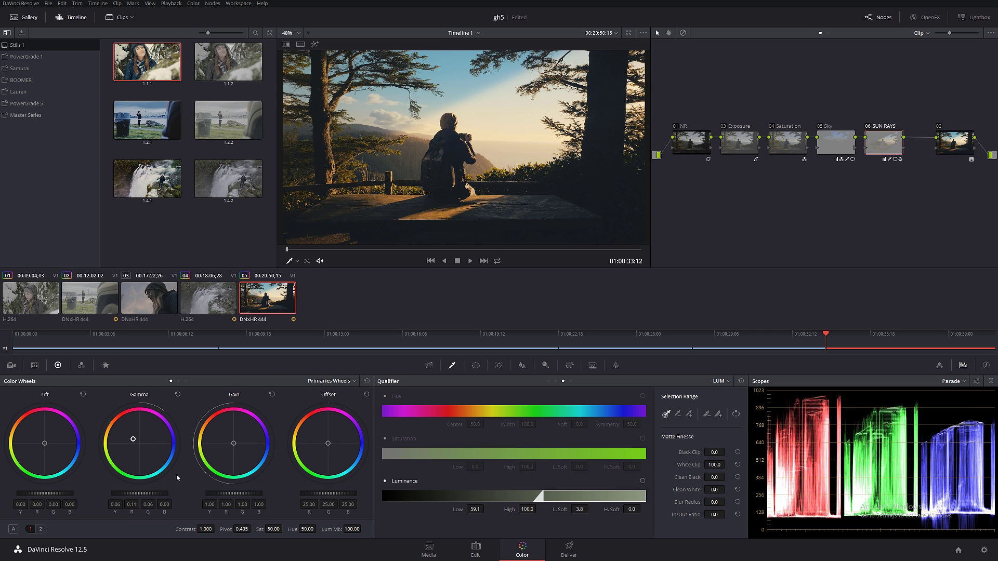
pyautogui.moveTo(148, 493); pyautogui.dragTo(171, 493)
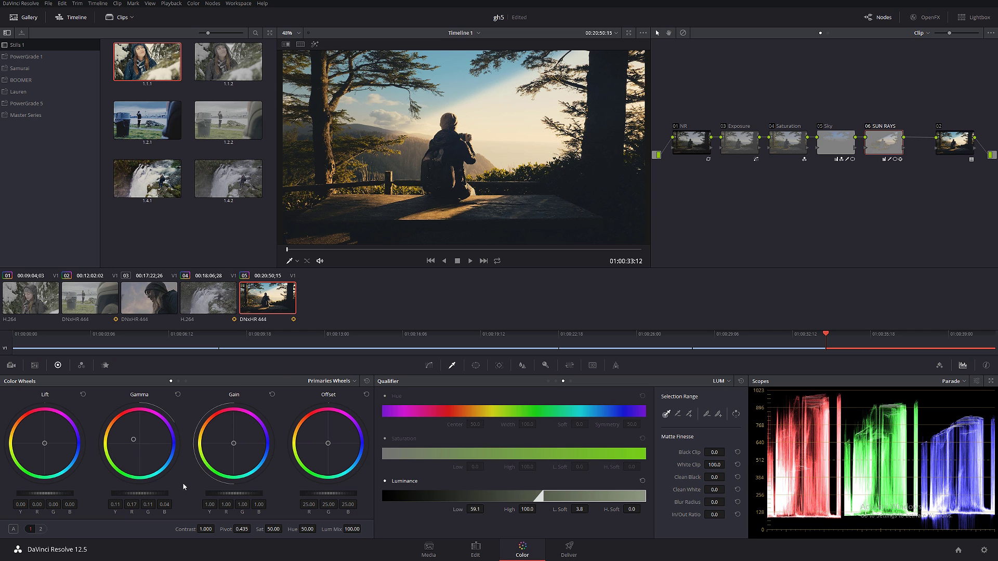
pyautogui.scroll(-1, 510, 162)
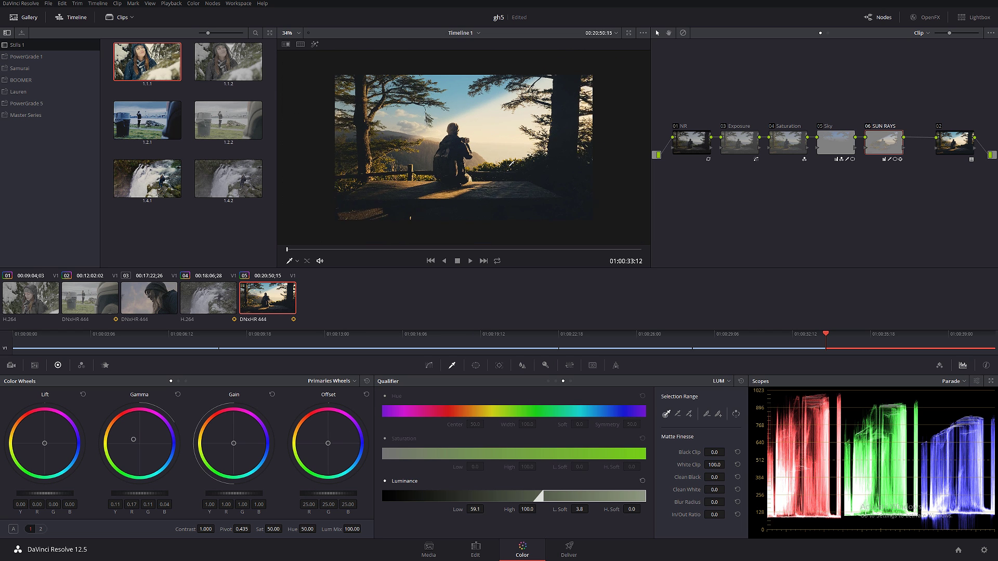
pyautogui.hotkey('ctrl', 'd')
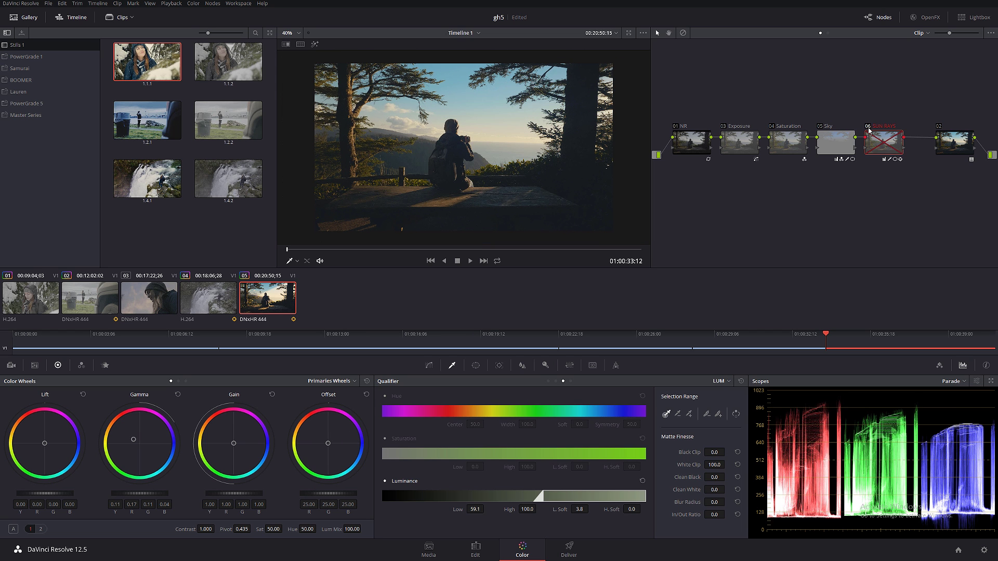
pyautogui.hotkey('ctrl', 'd')
pyautogui.hotkey('ctrl', 'd')
pyautogui.hotkey('ctrl', 'd')
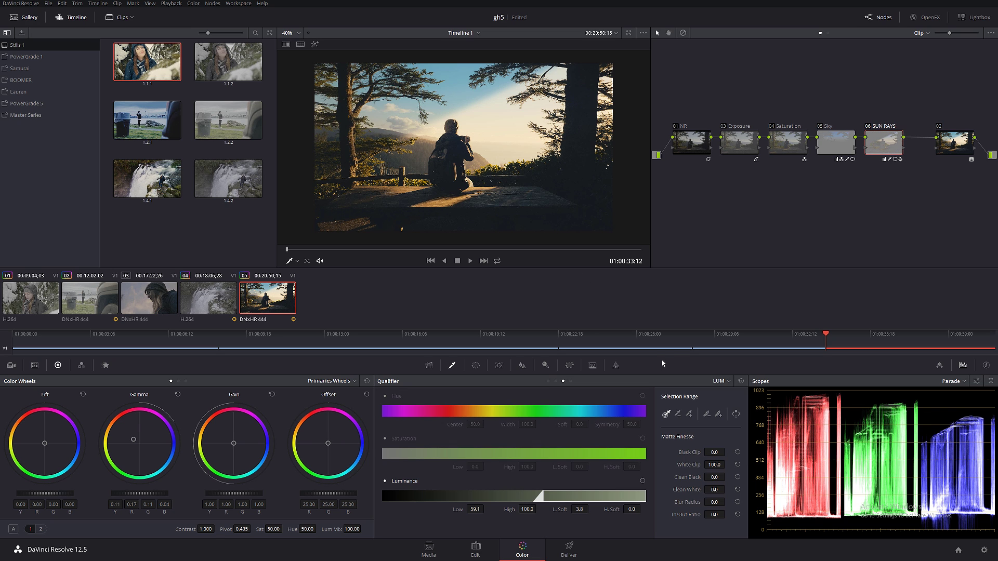
# Set the SUN RAYS window's Inside softness to 6.66
pyautogui.click(471, 367)
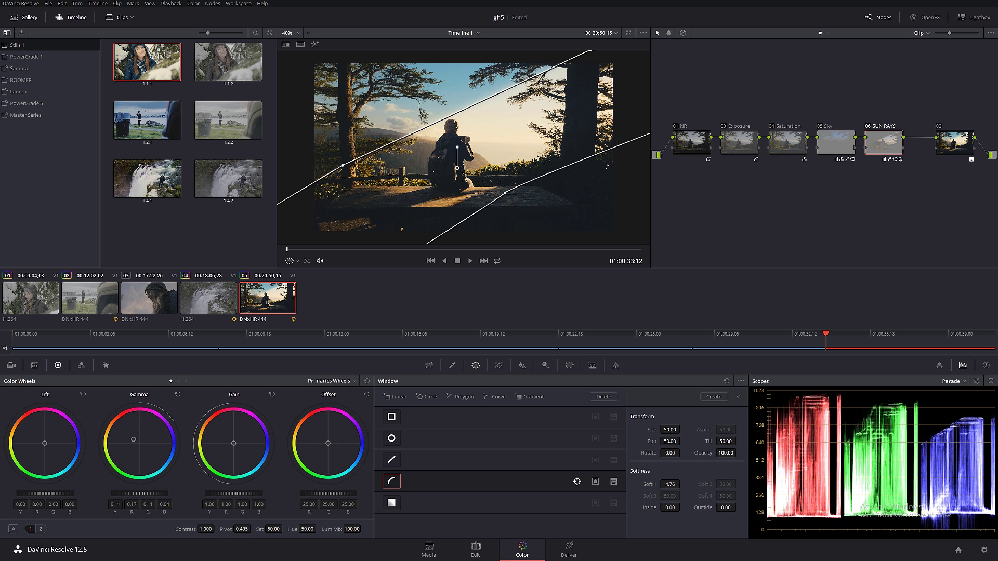
pyautogui.moveTo(672, 509); pyautogui.dragTo(739, 507)
# Set the SUN RAYS node's Key Output Gain to 0.500
pyautogui.click(545, 365)
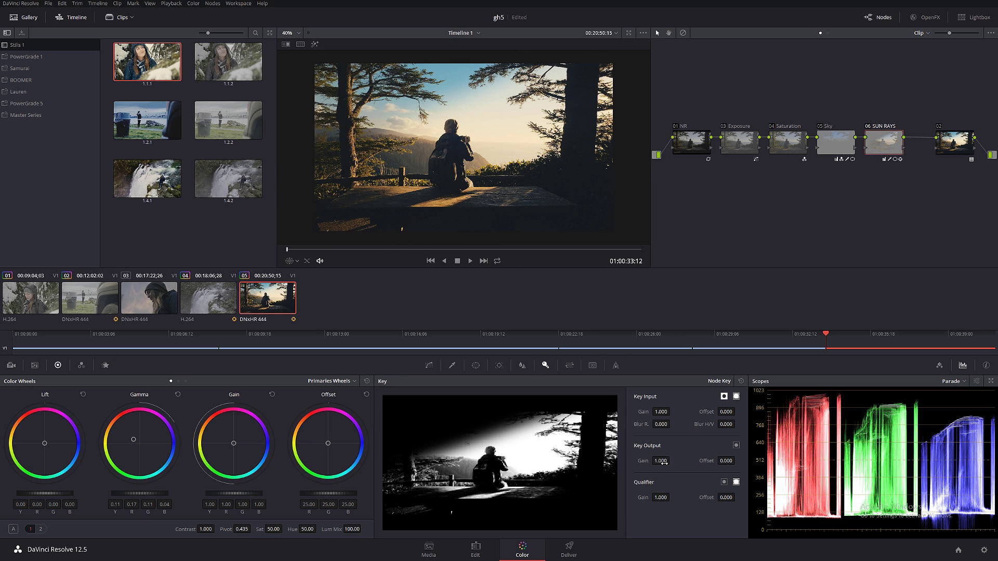
pyautogui.moveTo(661, 461); pyautogui.dragTo(667, 462)
pyautogui.doubleClick(660, 461)
pyautogui.press('BackSpace')
pyautogui.press('Return')
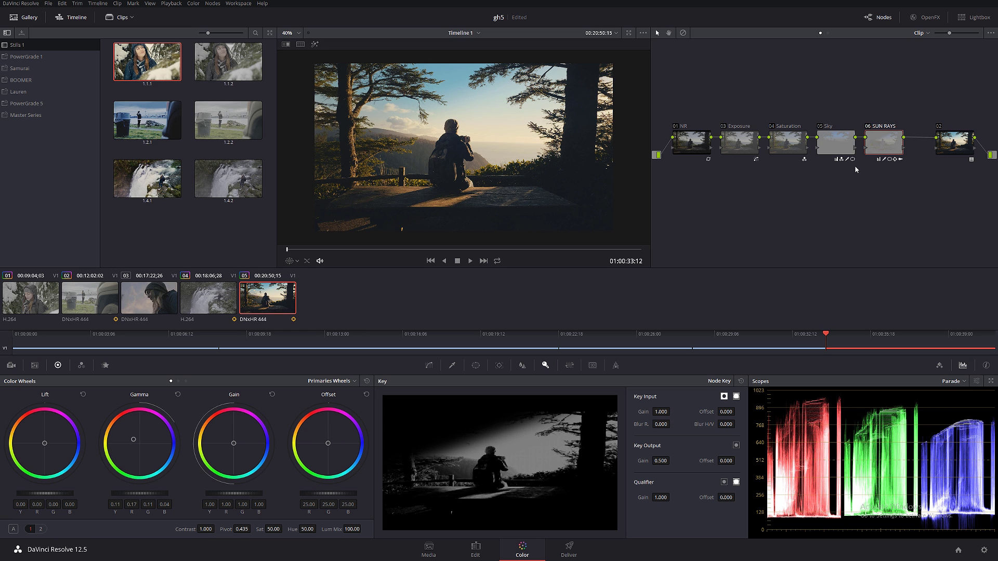
# Toggle the node off and on twice, then play and scrub through the clip to review
pyautogui.click(866, 127)
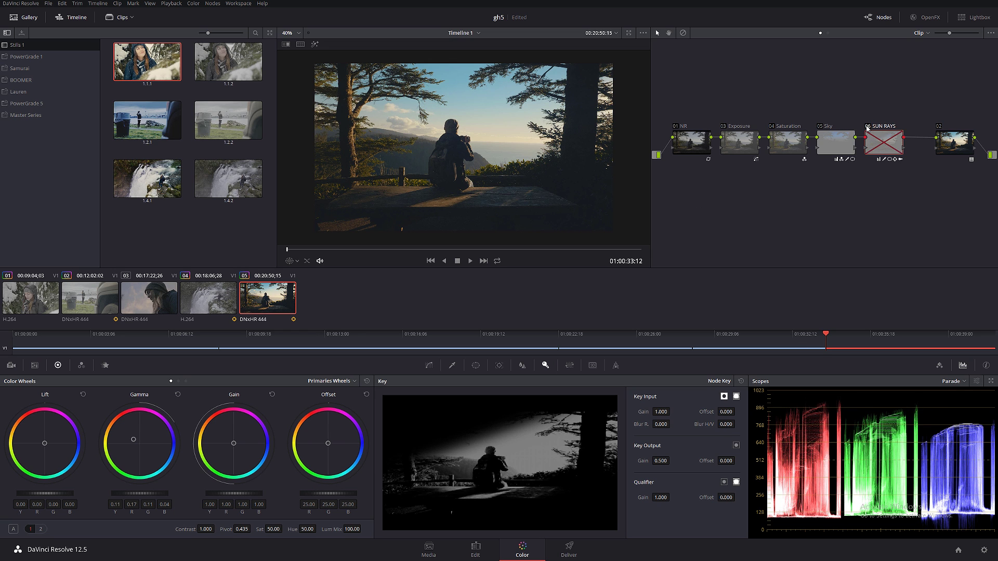
pyautogui.click(866, 127)
pyautogui.click(866, 127)
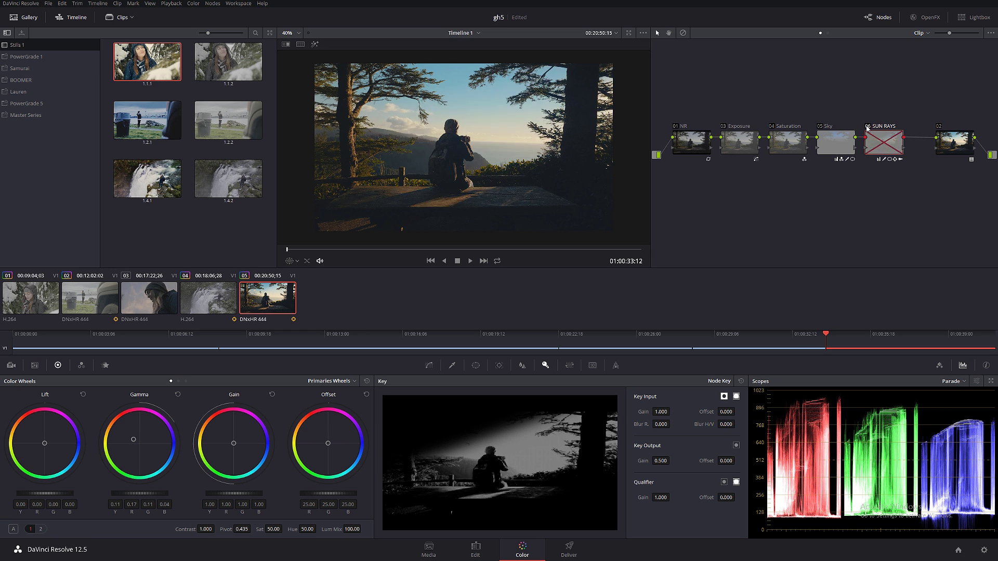
pyautogui.click(866, 127)
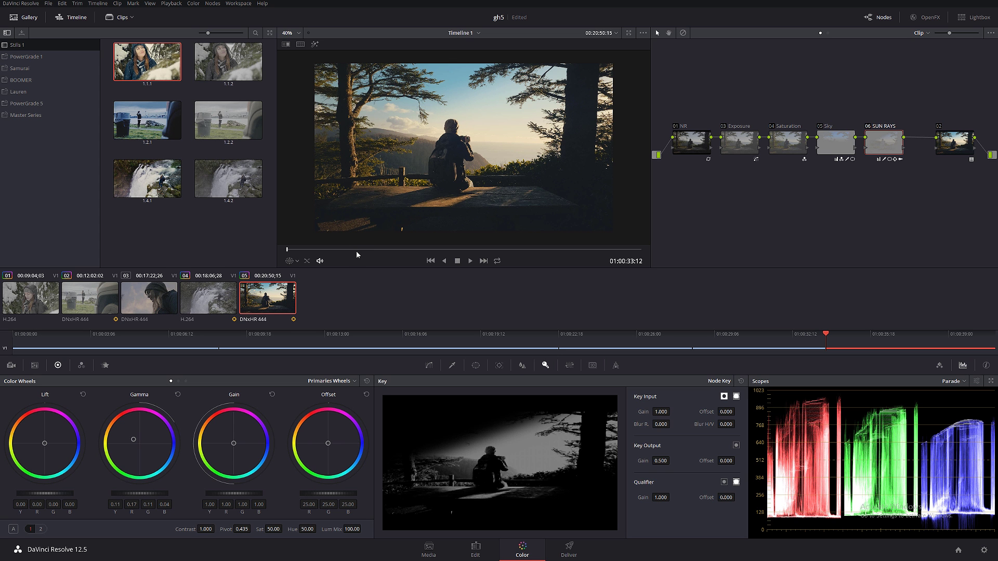
pyautogui.press('space')
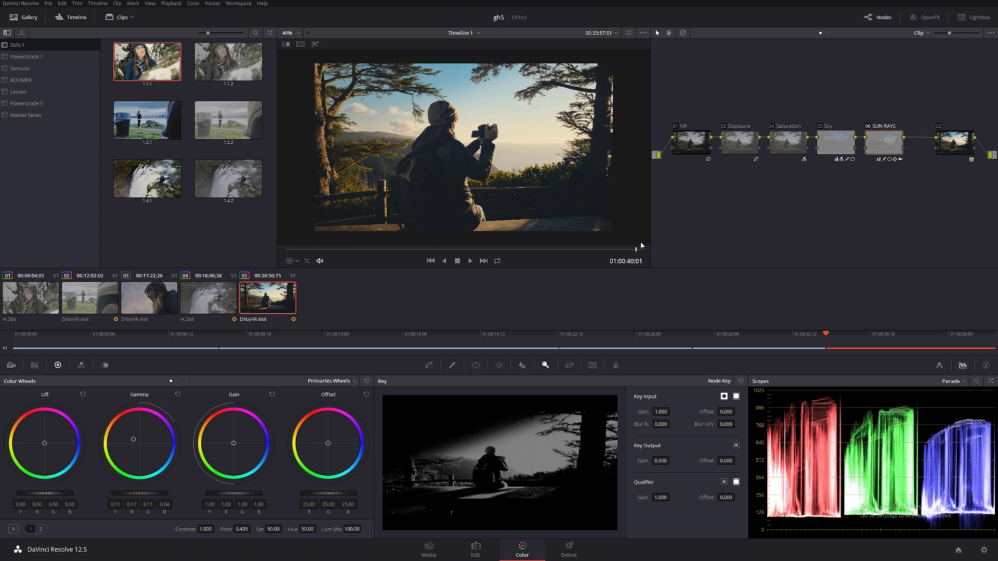
pyautogui.moveTo(406, 252); pyautogui.dragTo(290, 252)
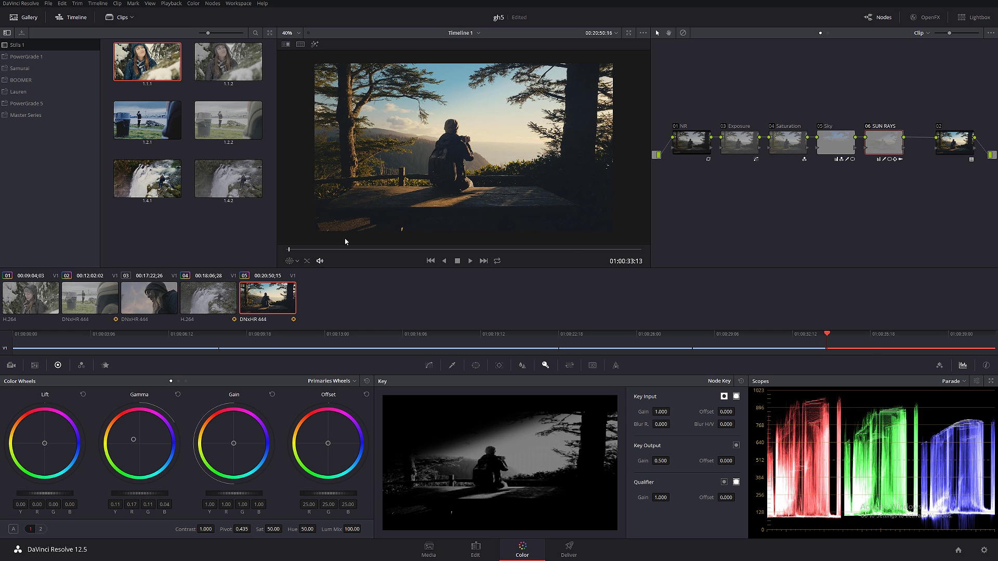
pyautogui.moveTo(319, 253); pyautogui.dragTo(278, 256)
pyautogui.moveTo(368, 255); pyautogui.dragTo(613, 250)
# Collapse nodes 03–06 into a compound node and add a serial node after it
pyautogui.press('Home')
pyautogui.moveTo(881, 207); pyautogui.dragTo(729, 138)
pyautogui.rightClick(736, 140)
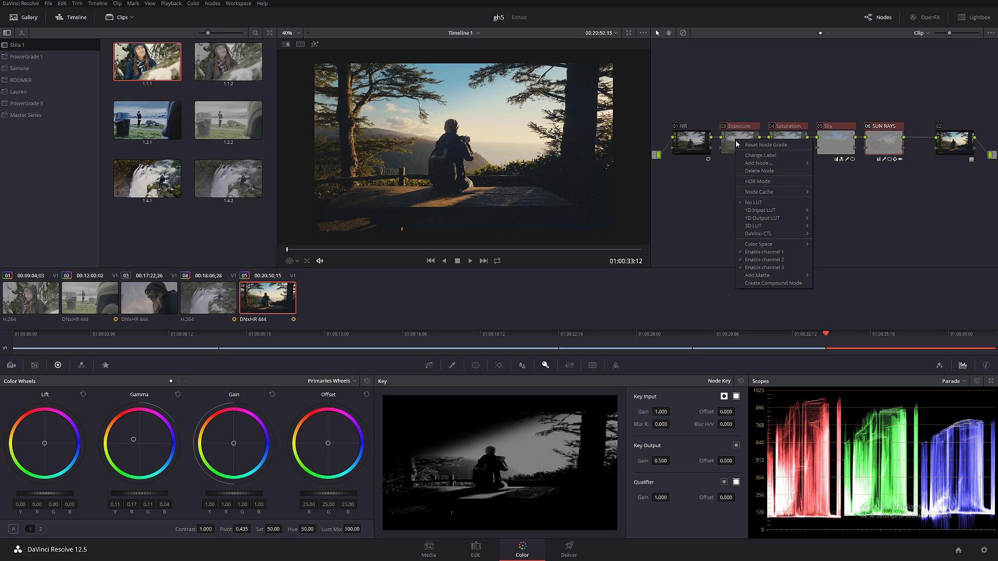
pyautogui.click(764, 283)
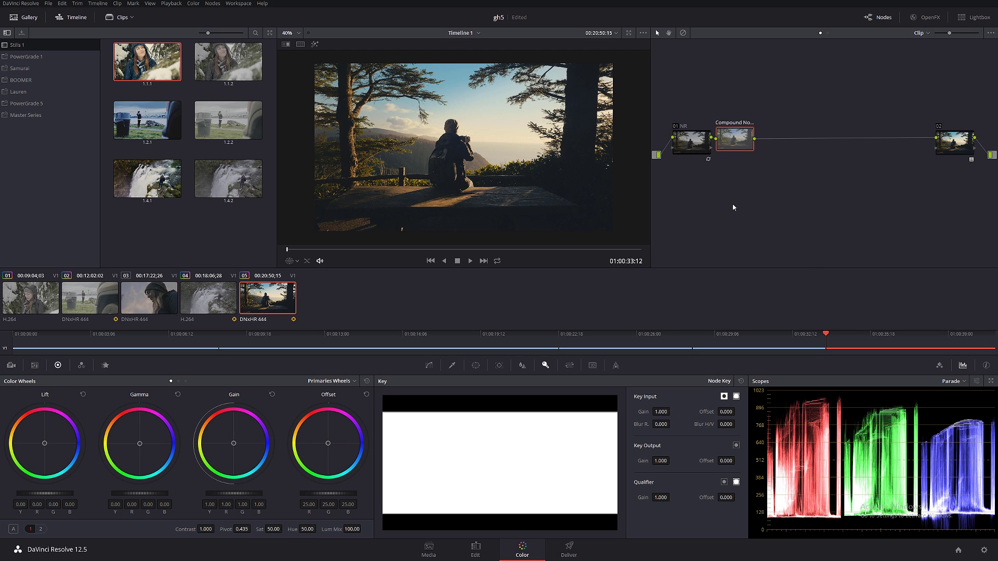
pyautogui.hotkey('alt', 's')
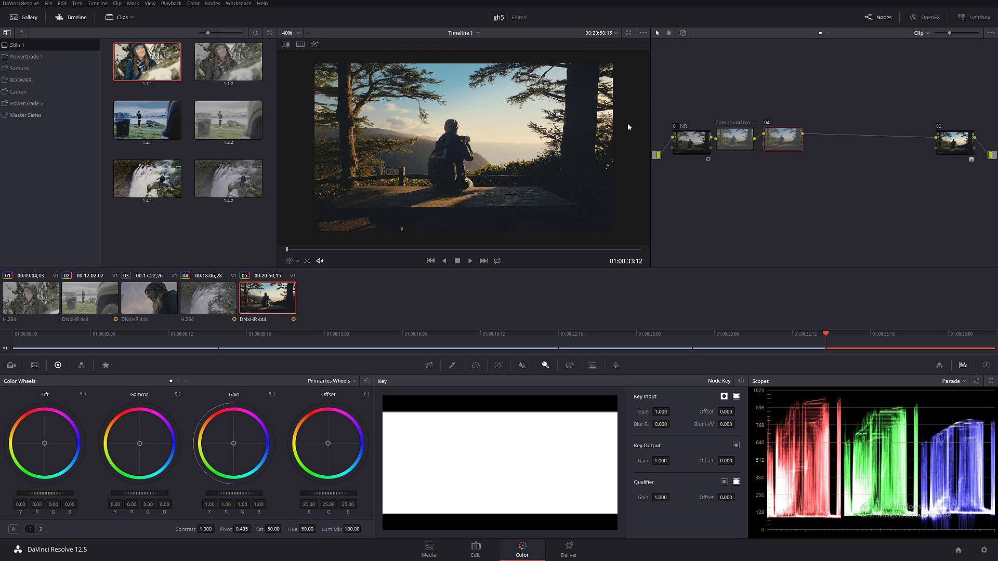
# Add a circle window to the new node and place it on the upper-right tree
pyautogui.click(475, 366)
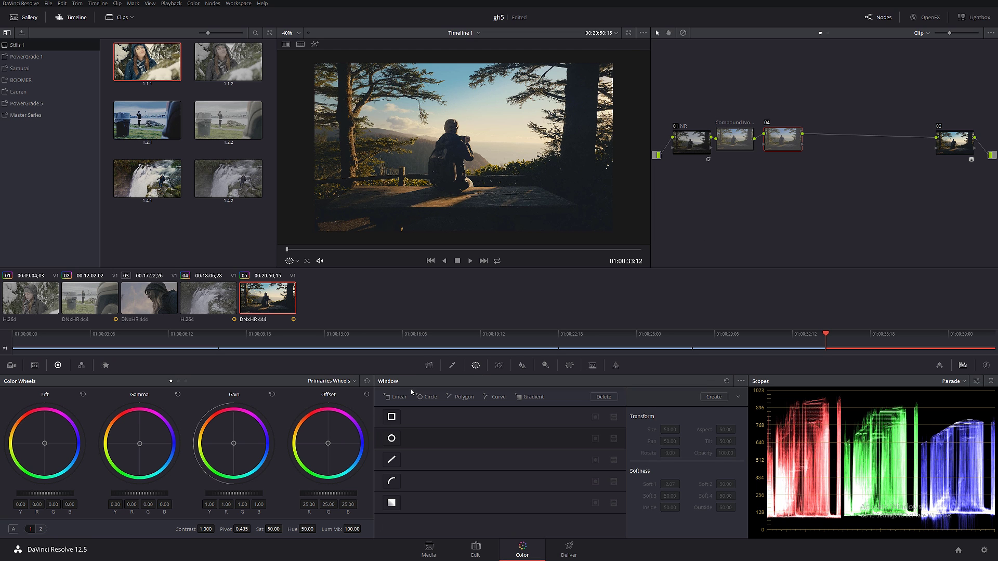
pyautogui.click(391, 439)
pyautogui.moveTo(466, 158); pyautogui.dragTo(566, 94)
# Track node 04's circle window forward through the clip, then jump back to the first frame
pyautogui.click(499, 366)
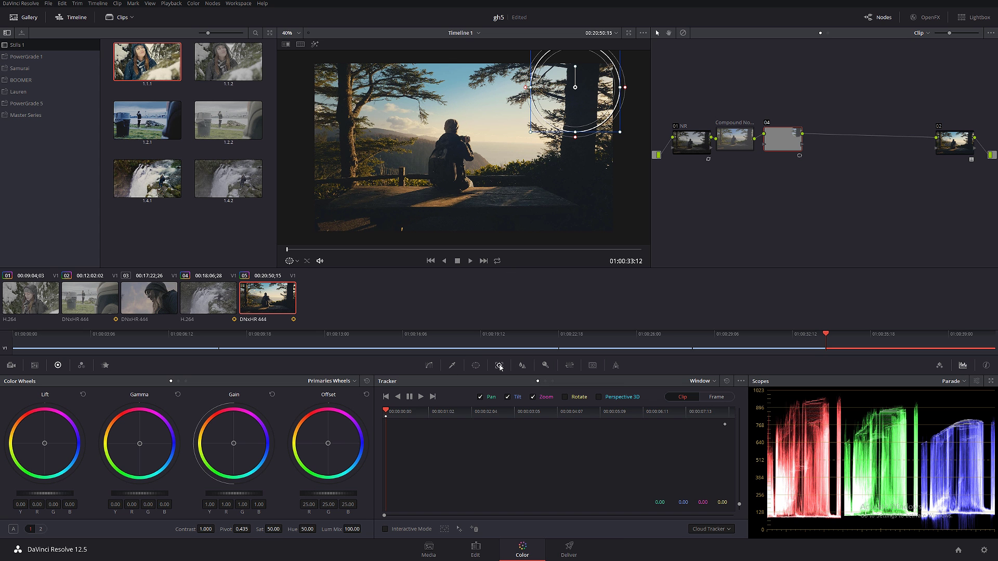
pyautogui.click(421, 397)
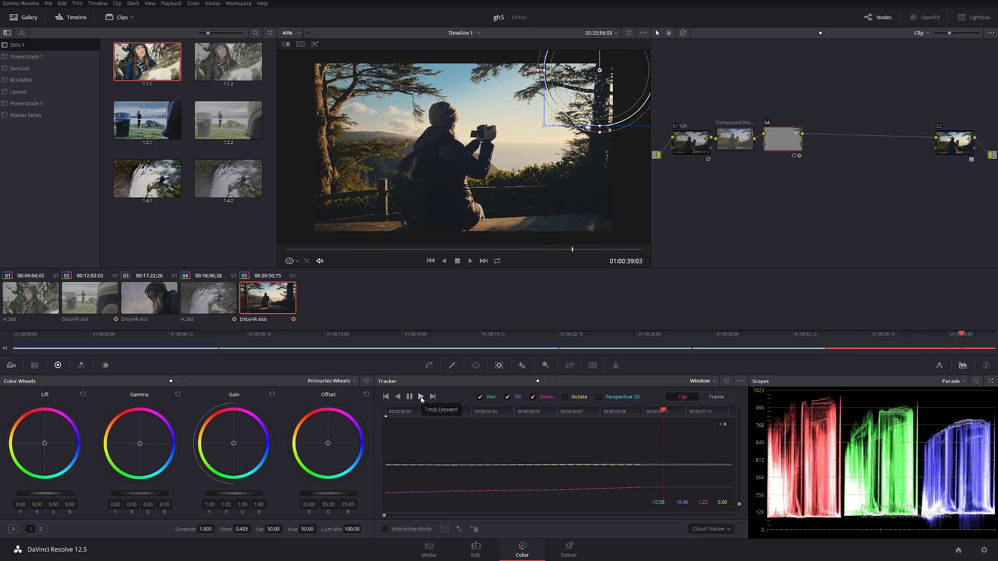
pyautogui.click(395, 417)
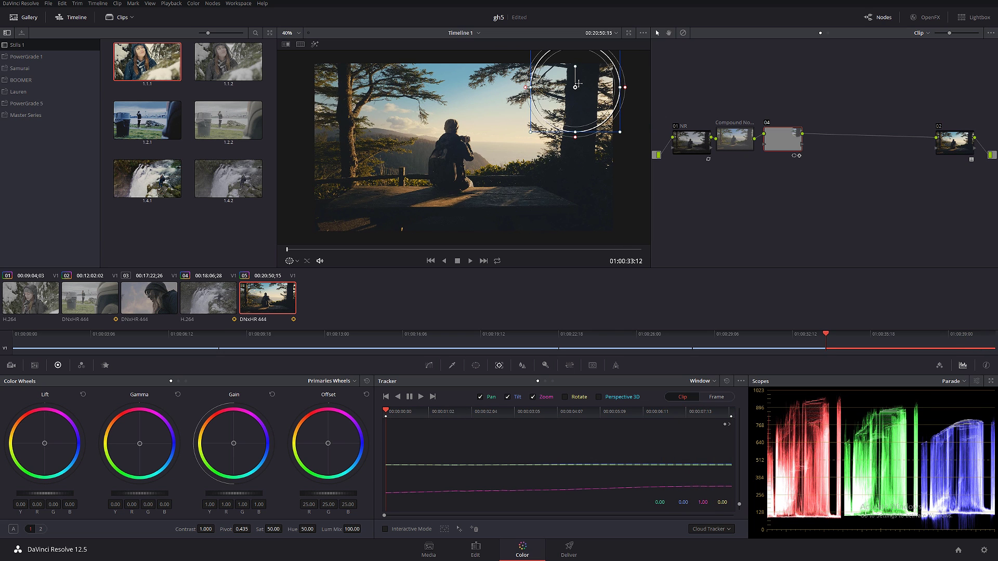
# Move the circle window right, feather and enlarge it, and lift its gamma slightly
pyautogui.moveTo(578, 83); pyautogui.dragTo(618, 81)
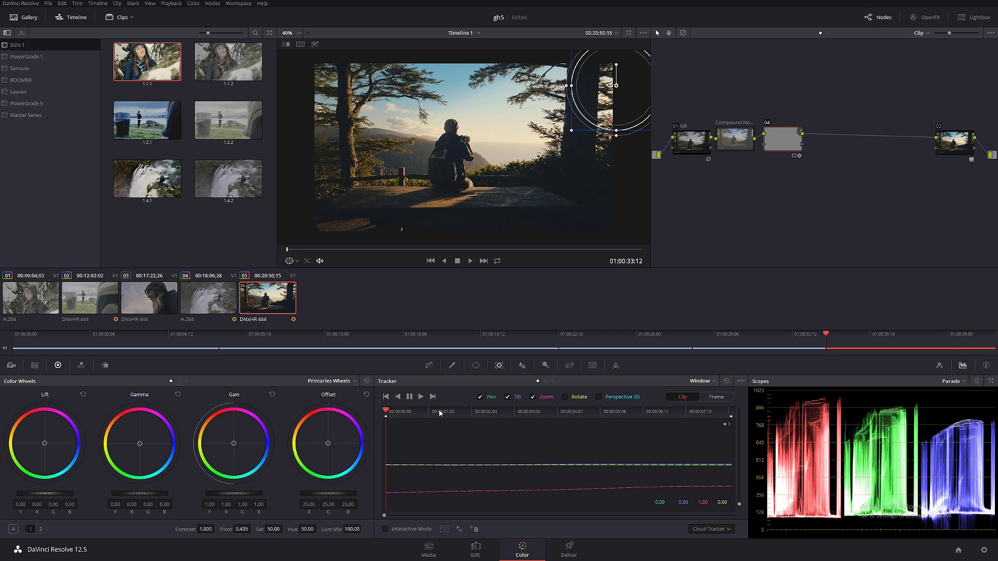
pyautogui.moveTo(458, 412); pyautogui.dragTo(385, 413)
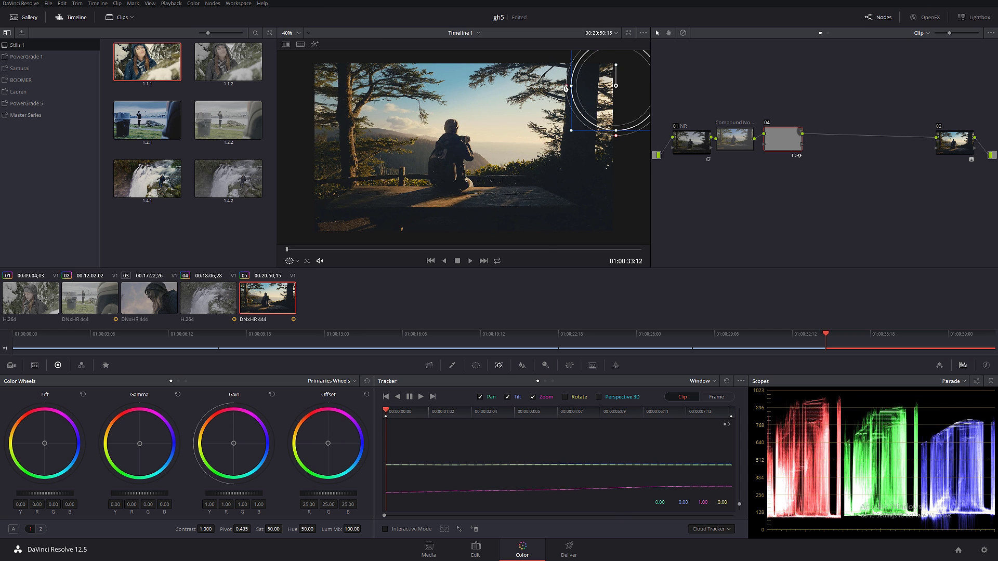
pyautogui.moveTo(566, 87); pyautogui.dragTo(555, 89)
pyautogui.moveTo(571, 130); pyautogui.dragTo(552, 149)
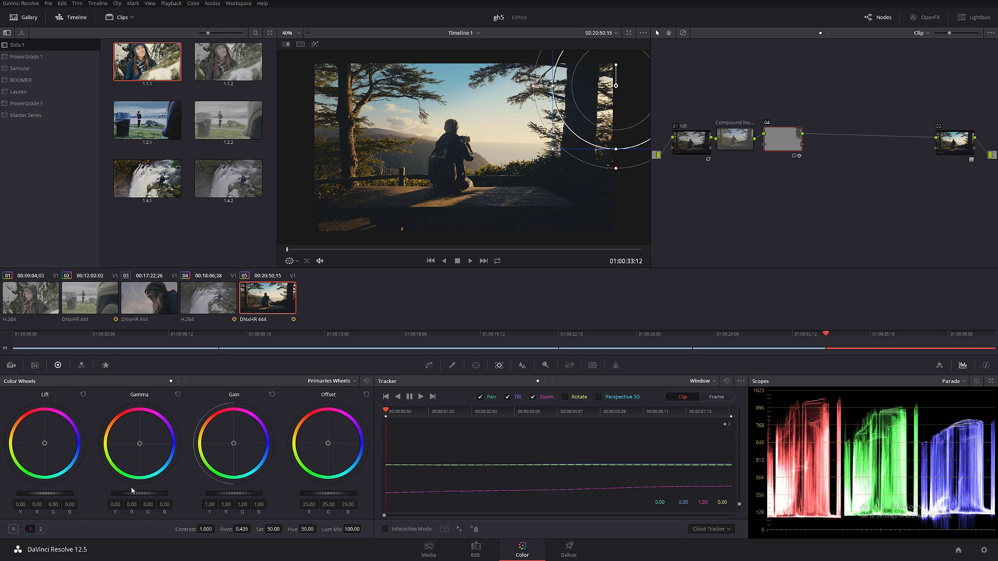
pyautogui.moveTo(133, 490); pyautogui.dragTo(150, 489)
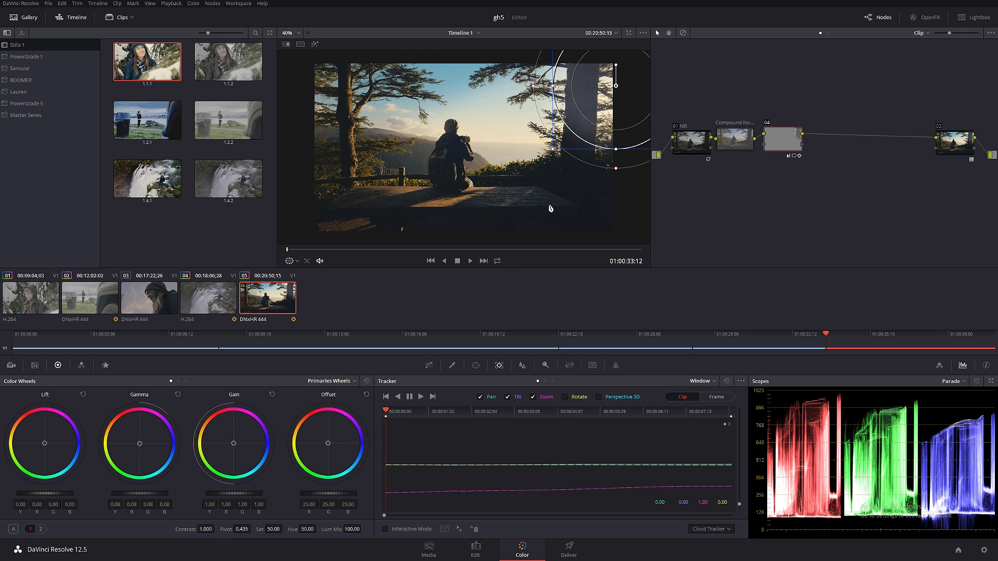
# Reshape and widen the window's soft falloff over the right side, and raise contrast to 1.202
pyautogui.moveTo(554, 151); pyautogui.dragTo(528, 181)
pyautogui.moveTo(504, 85); pyautogui.dragTo(451, 86)
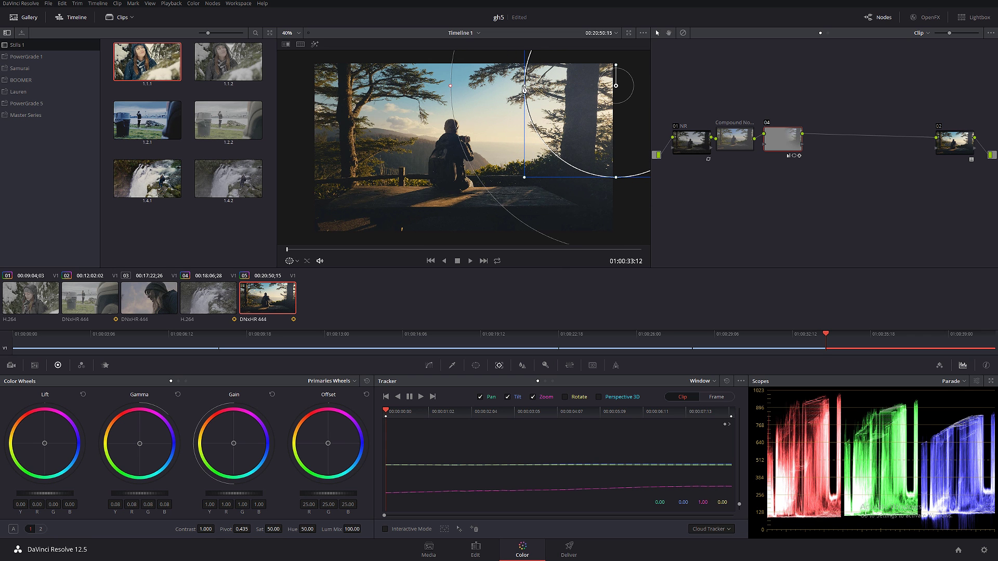
pyautogui.moveTo(524, 88); pyautogui.dragTo(486, 86)
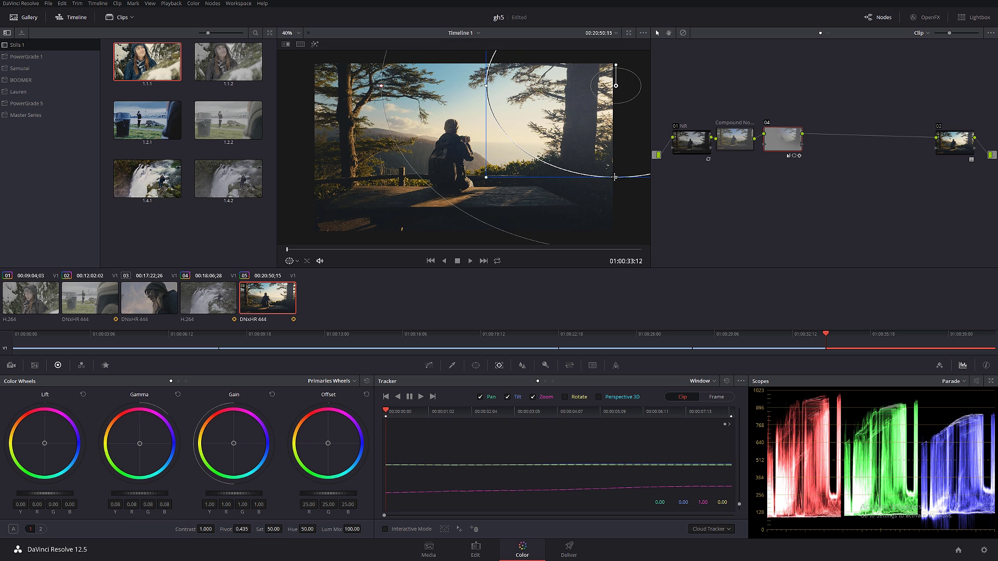
pyautogui.moveTo(615, 177); pyautogui.dragTo(616, 171)
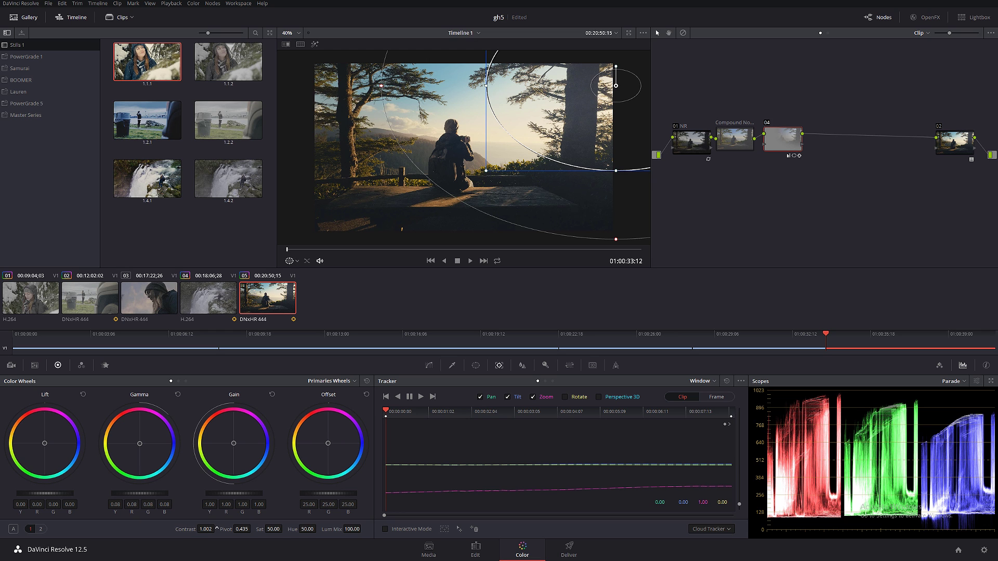
pyautogui.moveTo(216, 528); pyautogui.dragTo(223, 528)
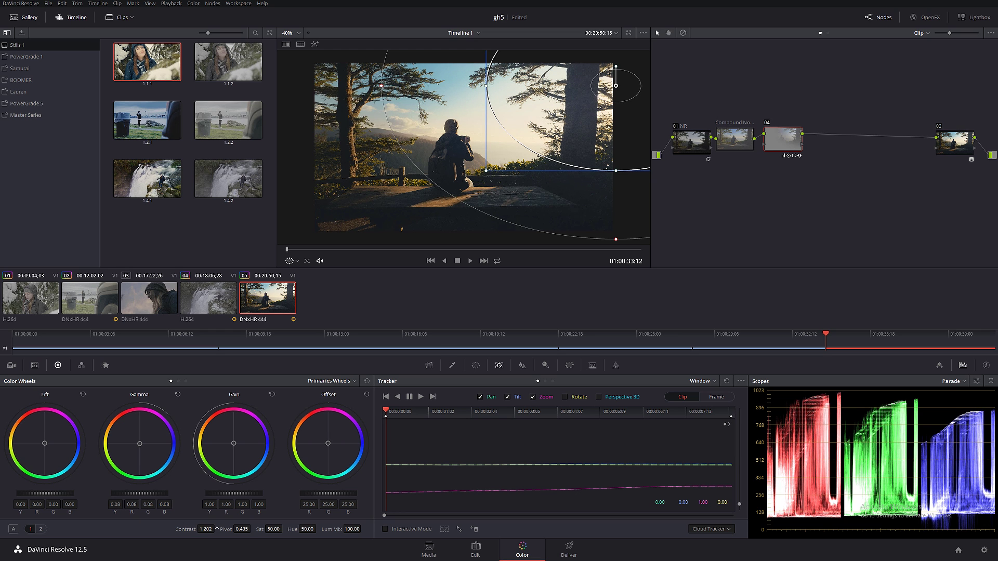
# Compare the grade with all nodes off and on, then with node 04 toggled
pyautogui.click(950, 148)
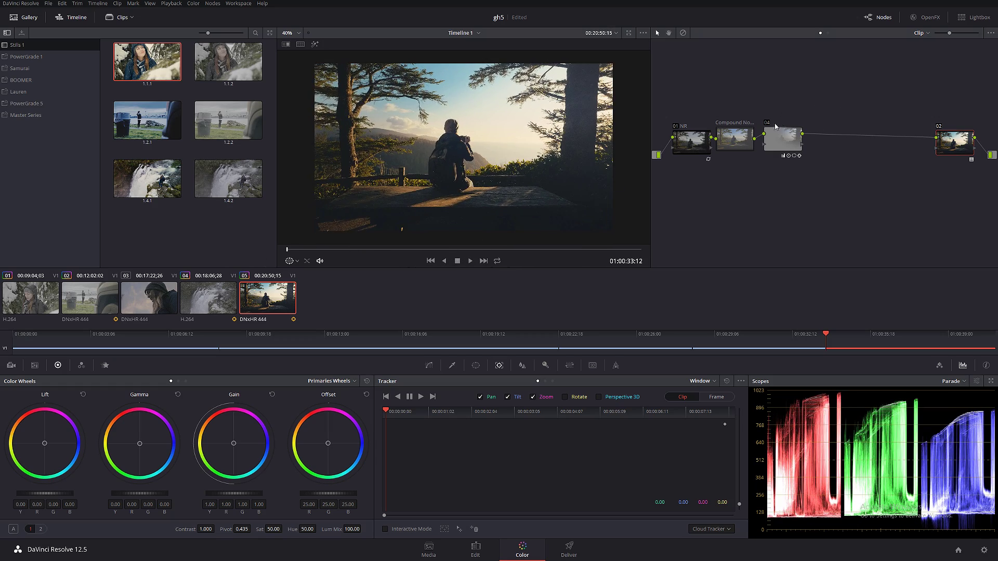
pyautogui.hotkey('alt', 'd')
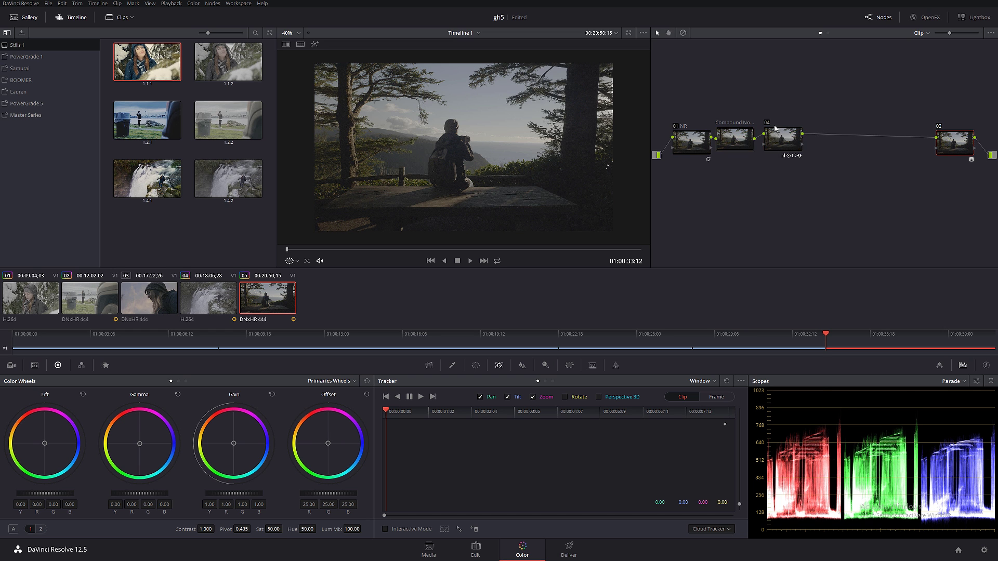
pyautogui.hotkey('alt', 'd')
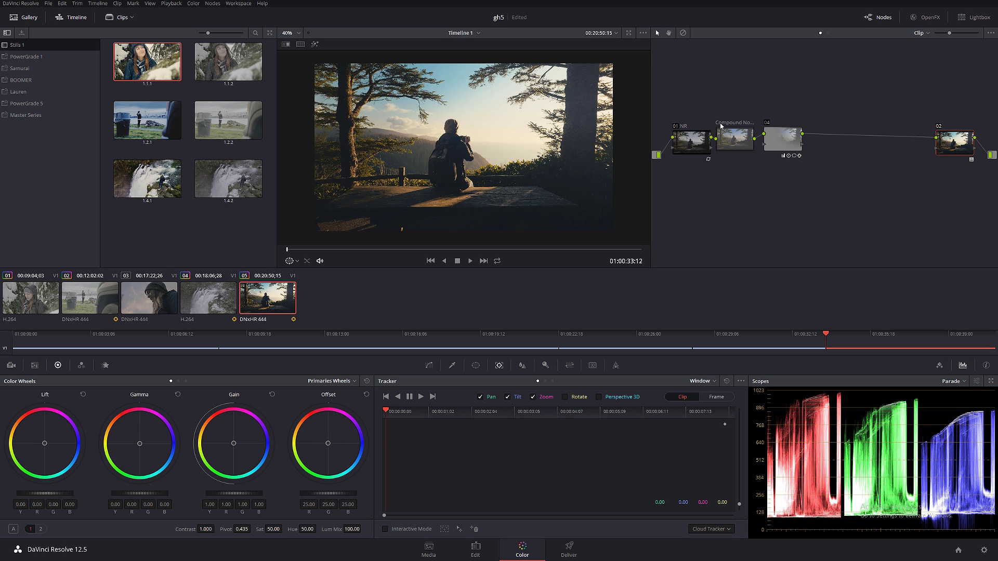
pyautogui.click(769, 124)
pyautogui.click(769, 124)
pyautogui.click(768, 125)
pyautogui.click(768, 125)
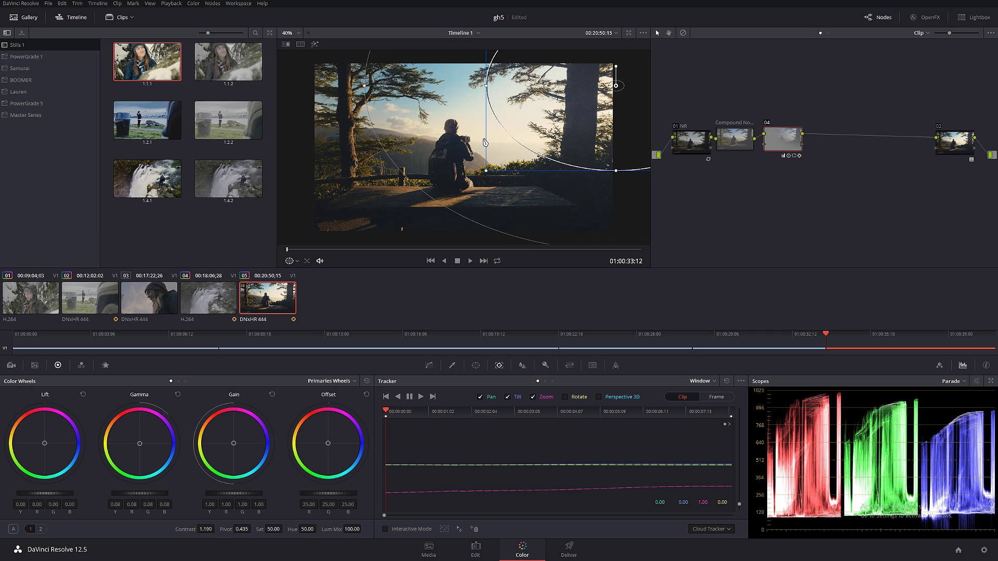
# Label node 04 'halo'
pyautogui.rightClick(780, 136)
pyautogui.click(803, 155)
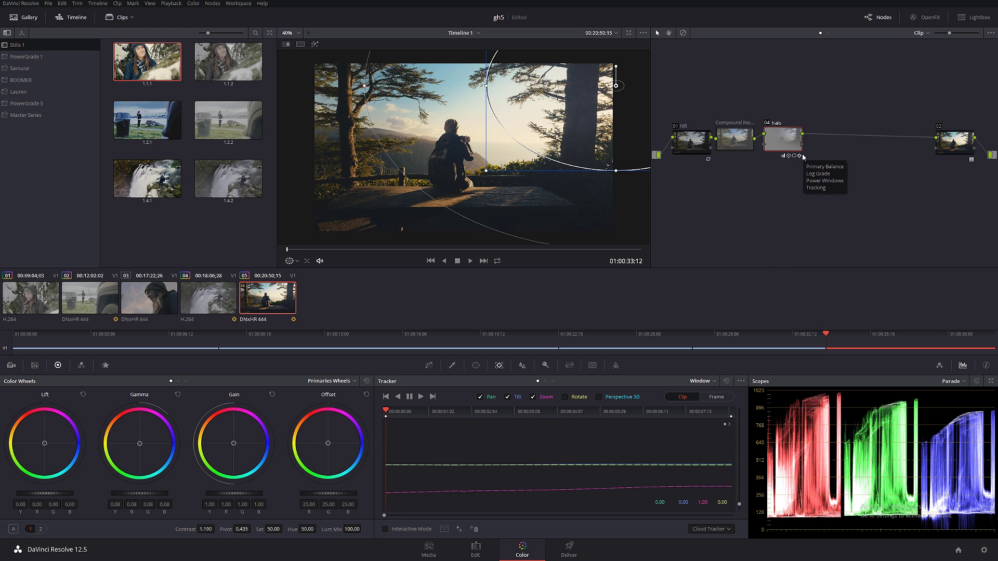
pyautogui.press('Return')
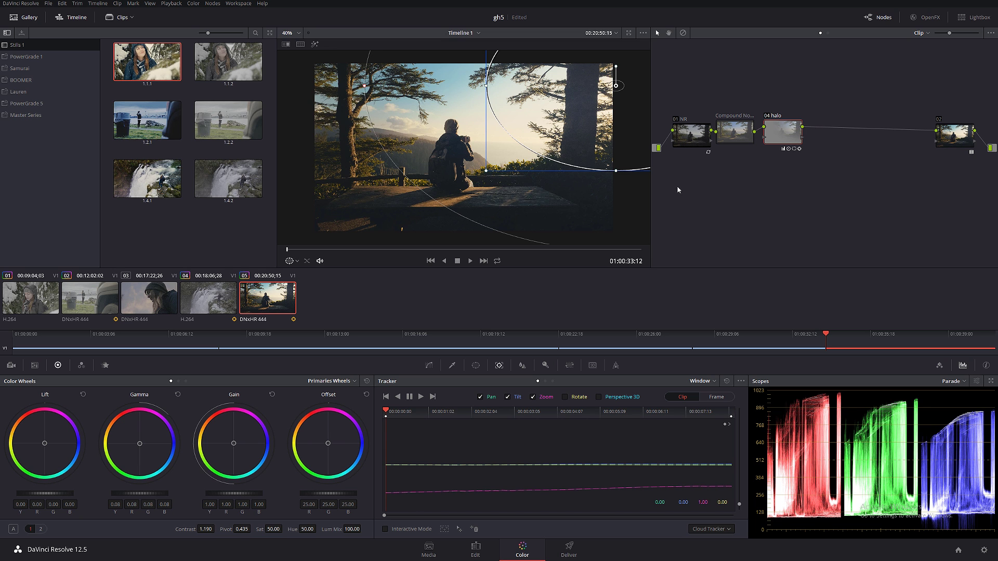
# Flatten the halo window vertically and add a new serial node 05 after it
pyautogui.scroll(-2, 621, 184)
pyautogui.moveTo(582, 164); pyautogui.dragTo(584, 154)
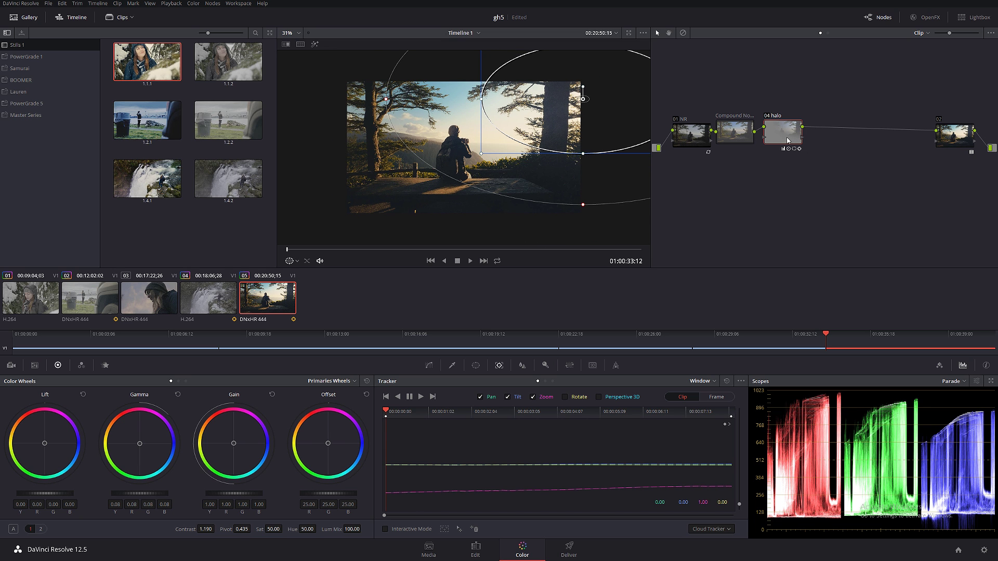
pyautogui.hotkey('alt', 's')
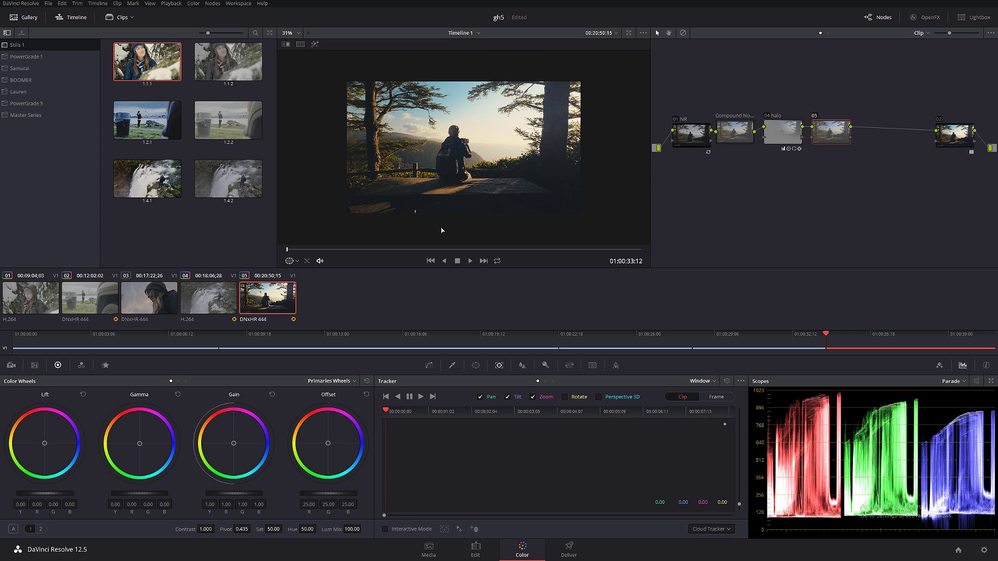
# Compare the graded picture against the original in the full-screen enhanced viewer
pyautogui.scroll(2, 458, 207)
pyautogui.hotkey('alt', 'f')
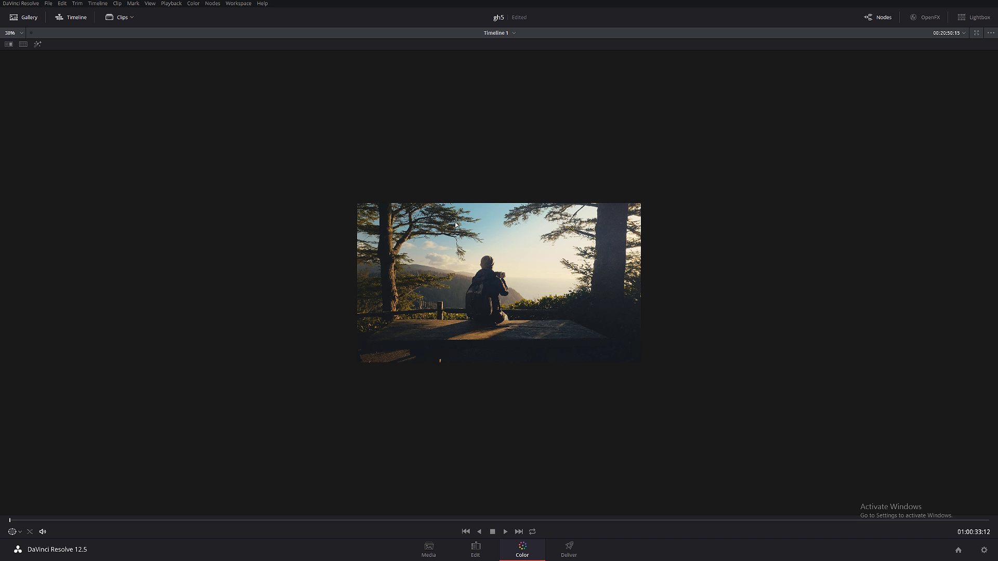
pyautogui.scroll(4, 475, 257)
pyautogui.scroll(4, 480, 268)
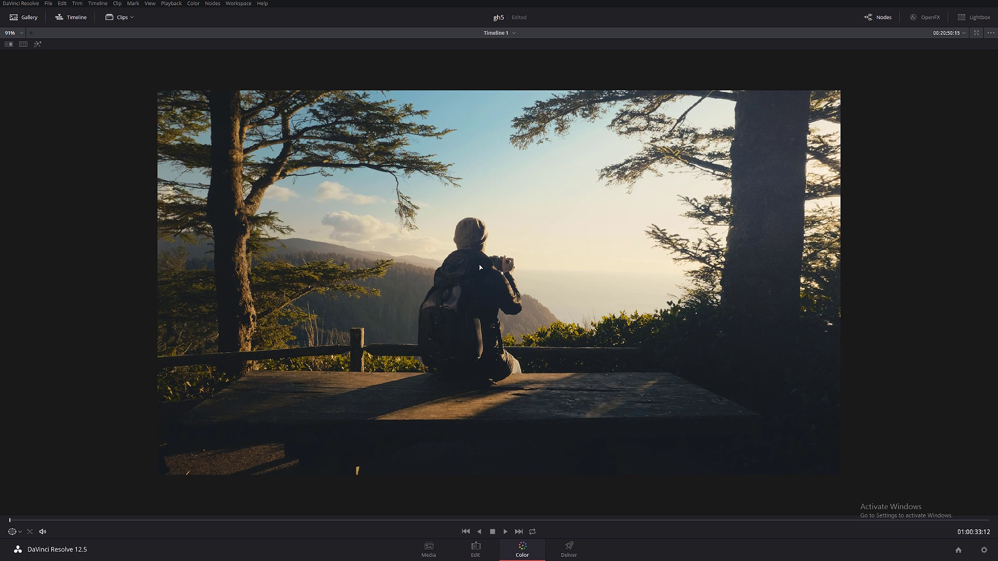
pyautogui.scroll(1, 480, 268)
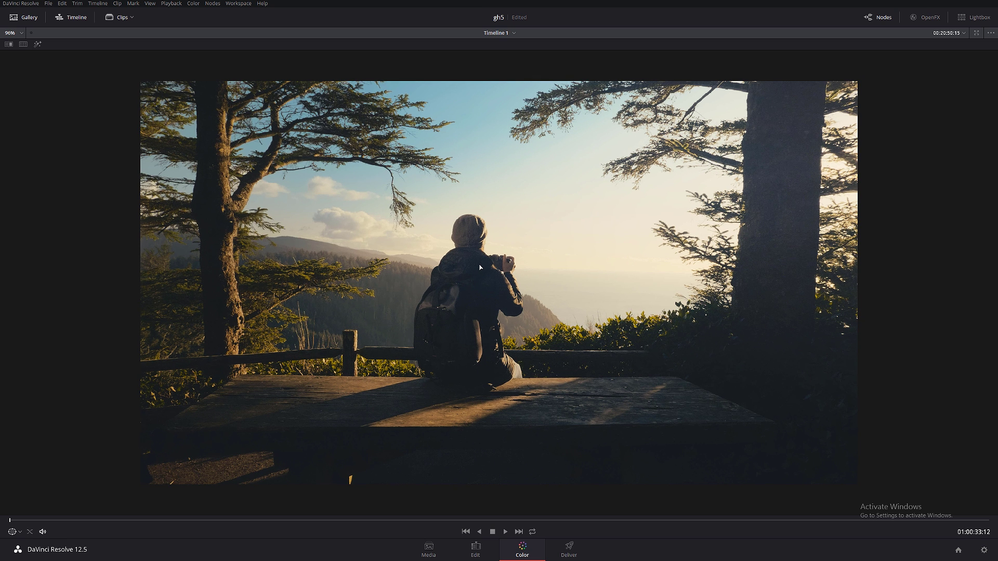
pyautogui.hotkey('shift', 'd')
pyautogui.hotkey('shift', 'd')
pyautogui.hotkey('shift', 'd')
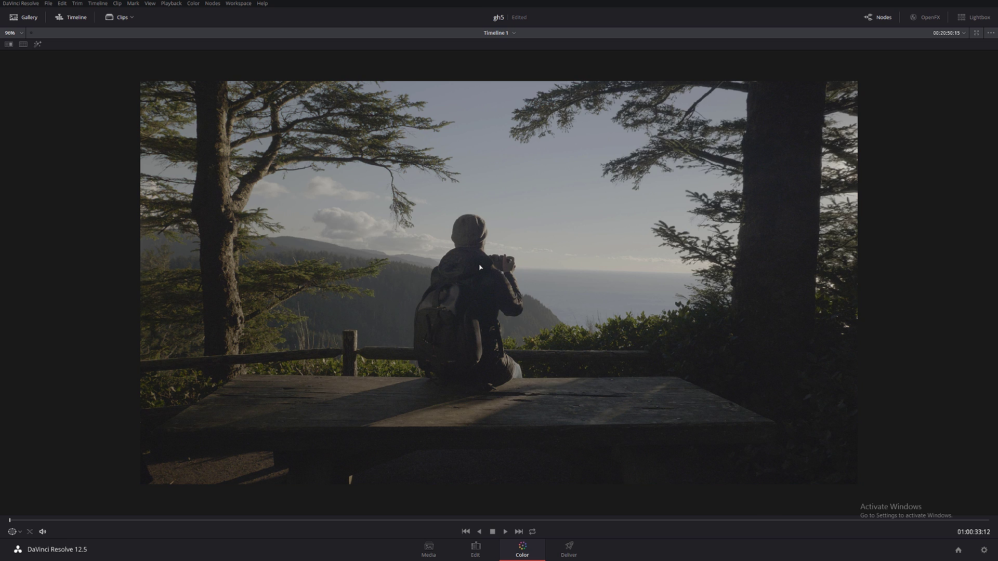
pyautogui.hotkey('shift', 'd')
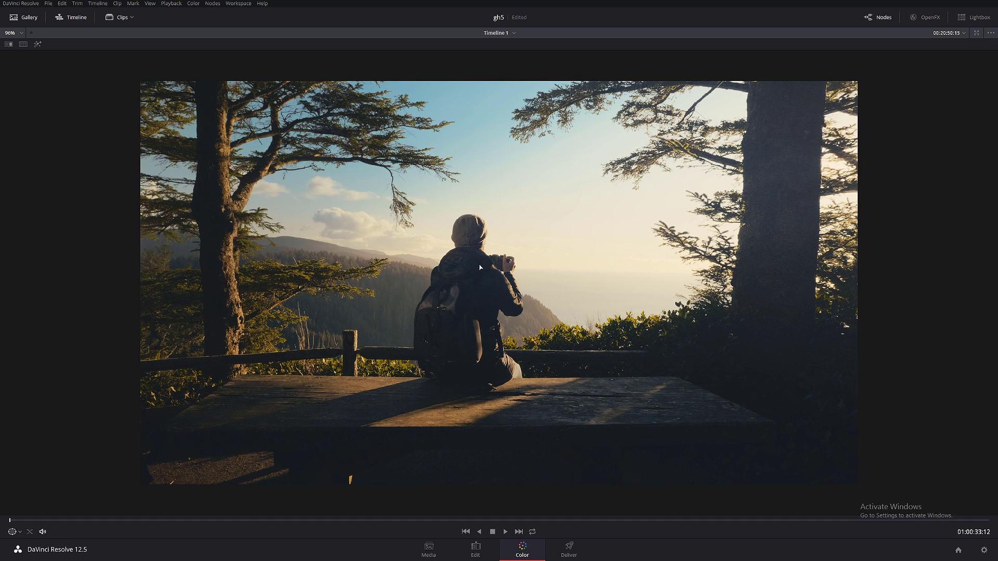
pyautogui.hotkey('shift', 'f')
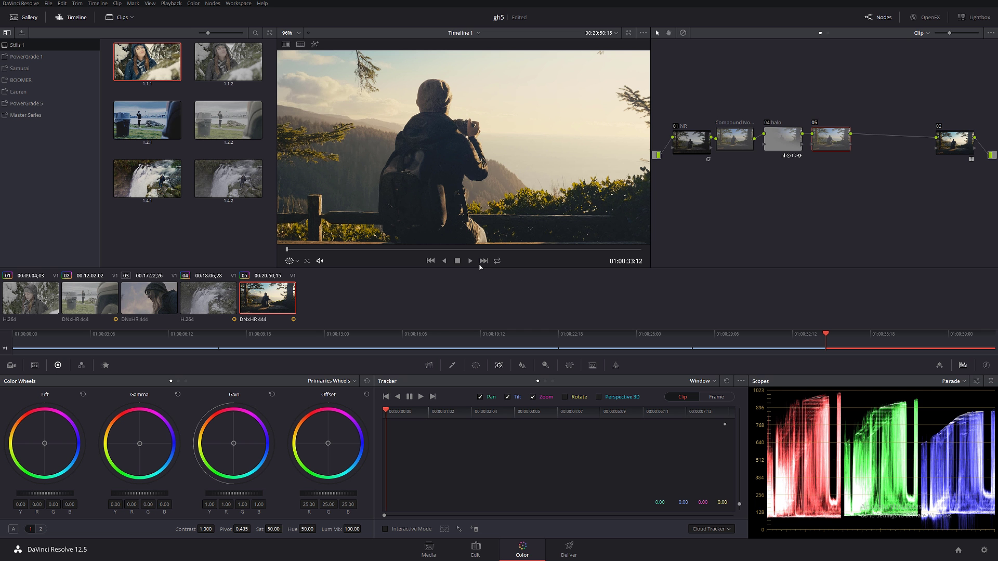
# Label node 05 'Greens'
pyautogui.rightClick(817, 143)
pyautogui.click(867, 155)
pyautogui.write('Greens')
pyautogui.press('Return')
pyautogui.scroll(-4, 422, 170)
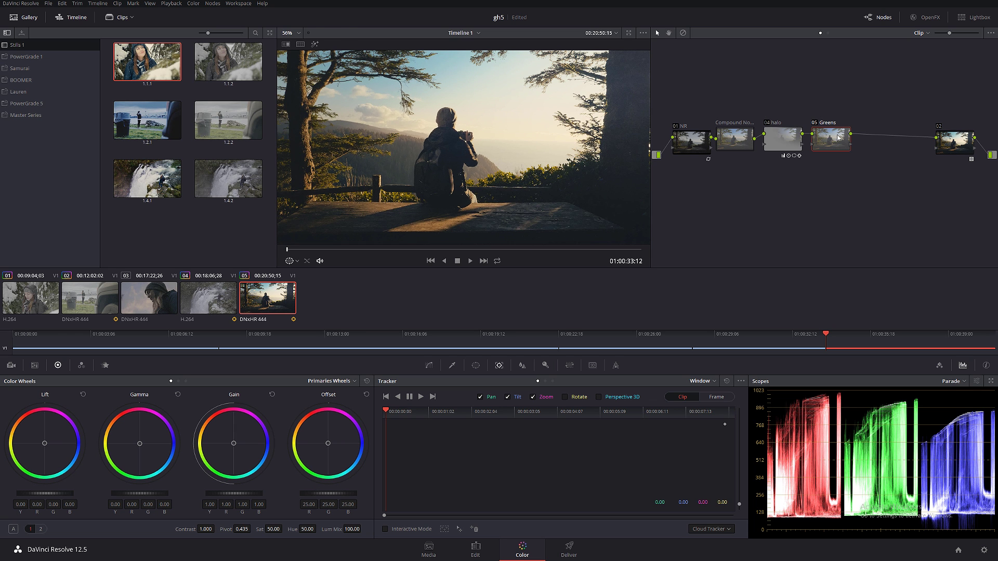
# On the Hue vs Hue curve, sample the tree foliage, rotate its hue and widen the range
pyautogui.scroll(-2, 538, 181)
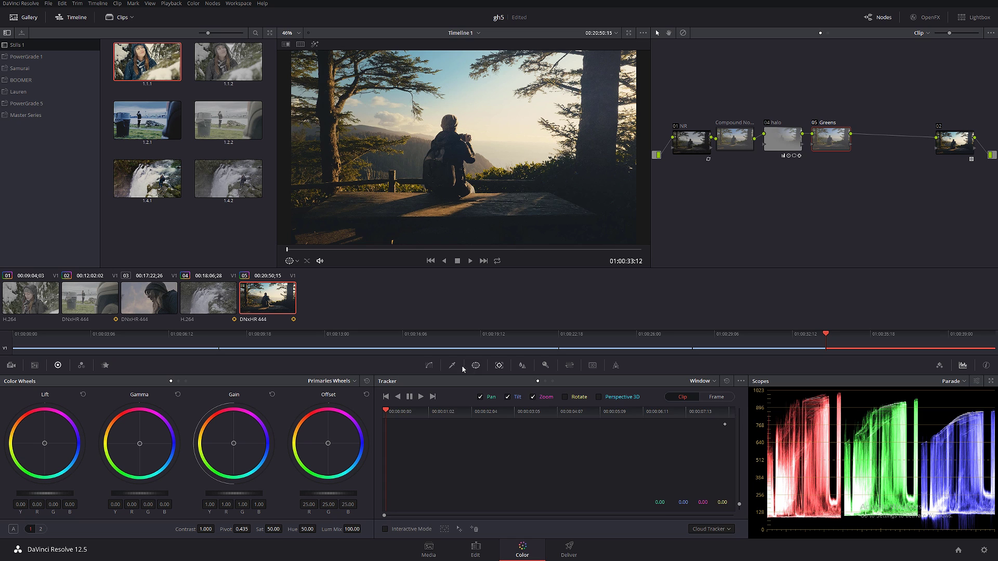
pyautogui.click(428, 365)
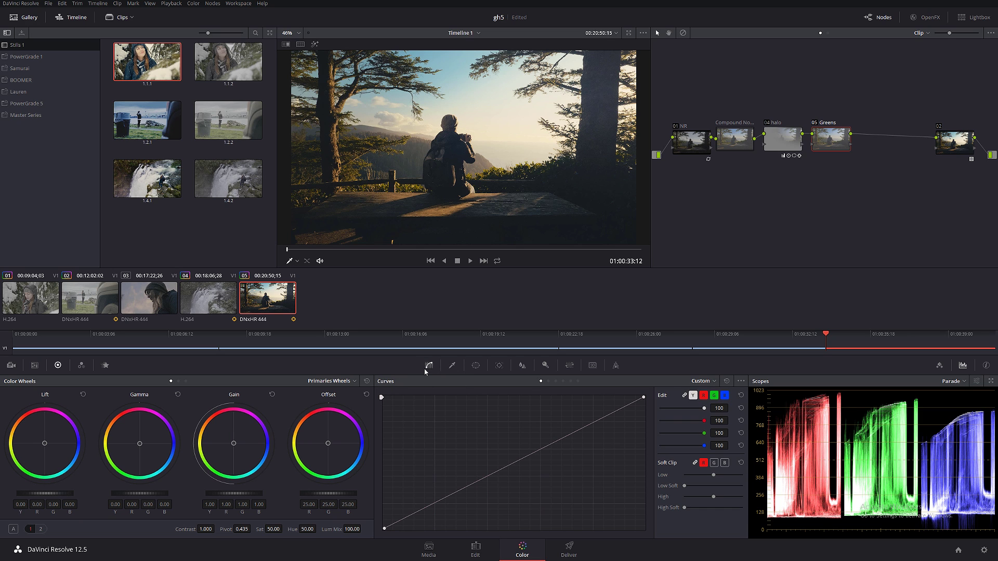
pyautogui.click(708, 382)
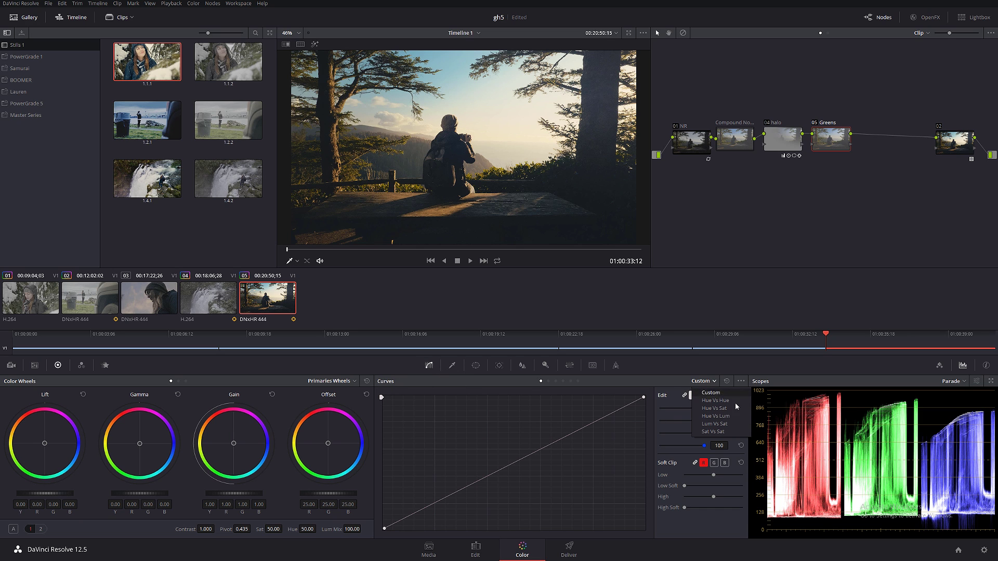
pyautogui.click(717, 400)
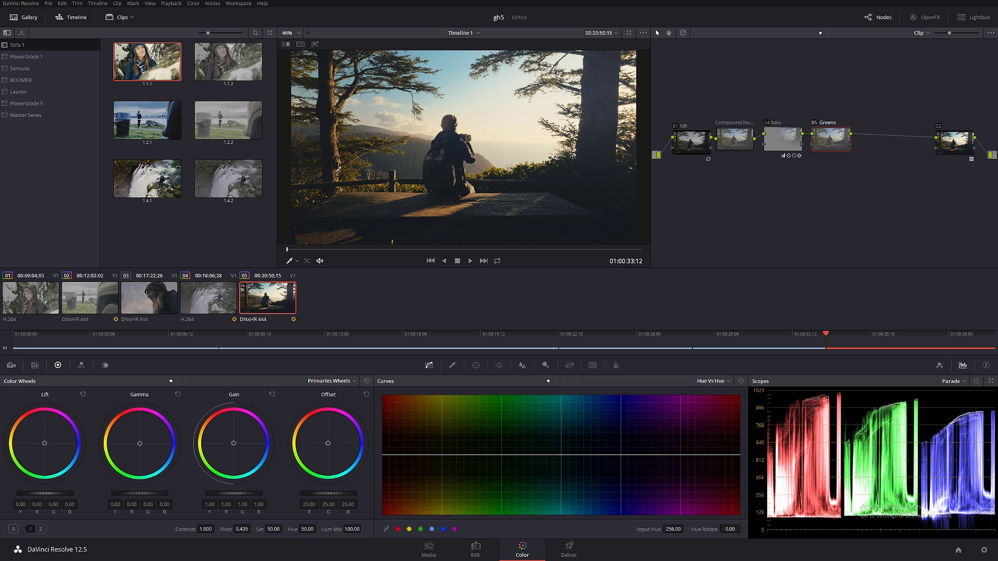
pyautogui.scroll(5, 477, 207)
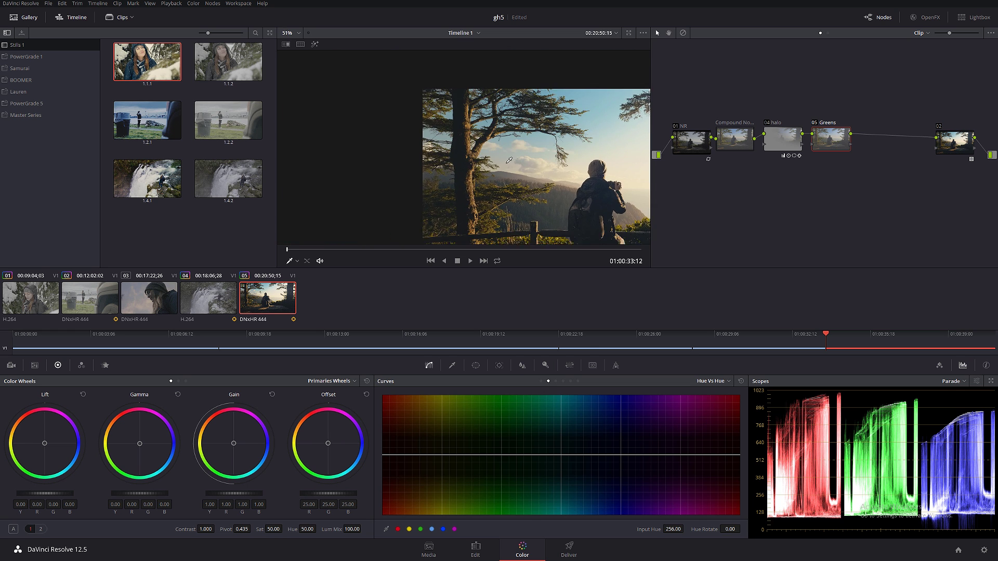
pyautogui.scroll(6, 477, 206)
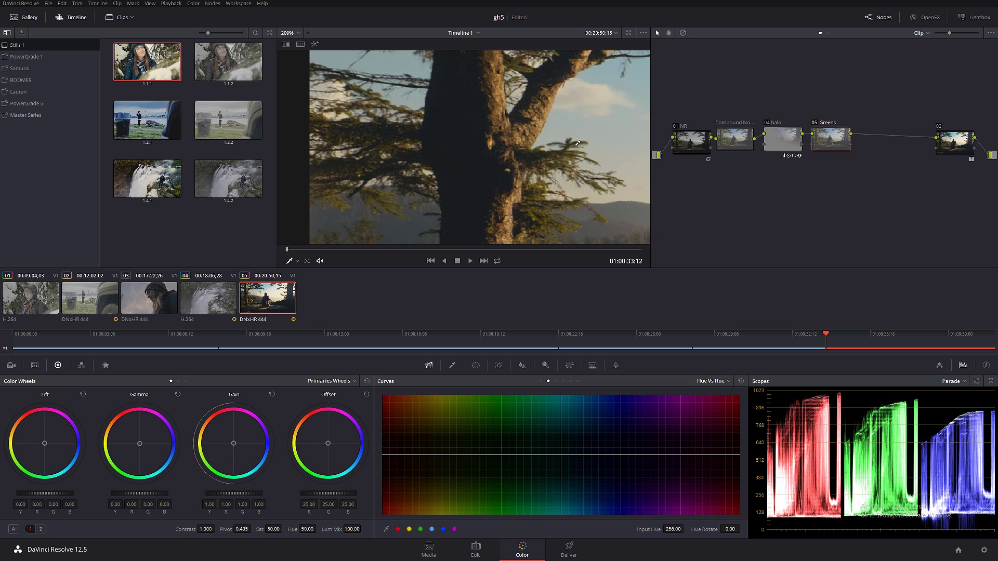
pyautogui.click(583, 139)
pyautogui.moveTo(444, 455); pyautogui.dragTo(448, 435)
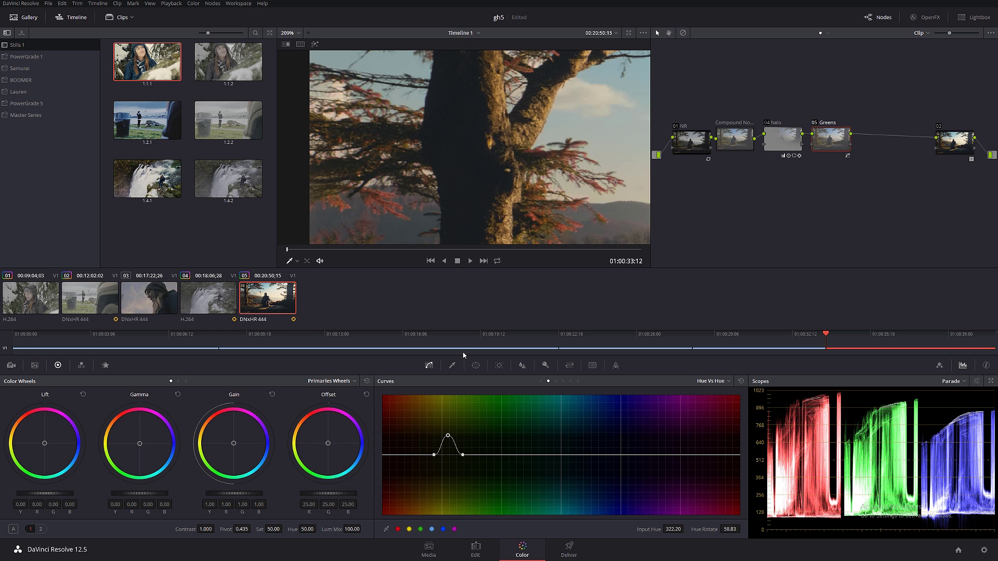
pyautogui.hotkey('shift', 'z')
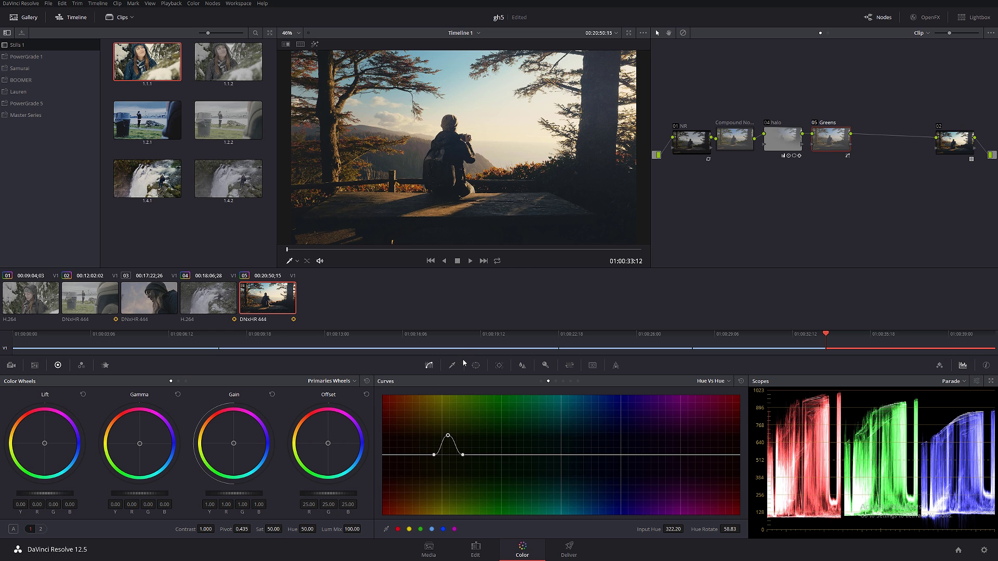
pyautogui.moveTo(463, 454); pyautogui.dragTo(505, 456)
pyautogui.moveTo(434, 456); pyautogui.dragTo(458, 468)
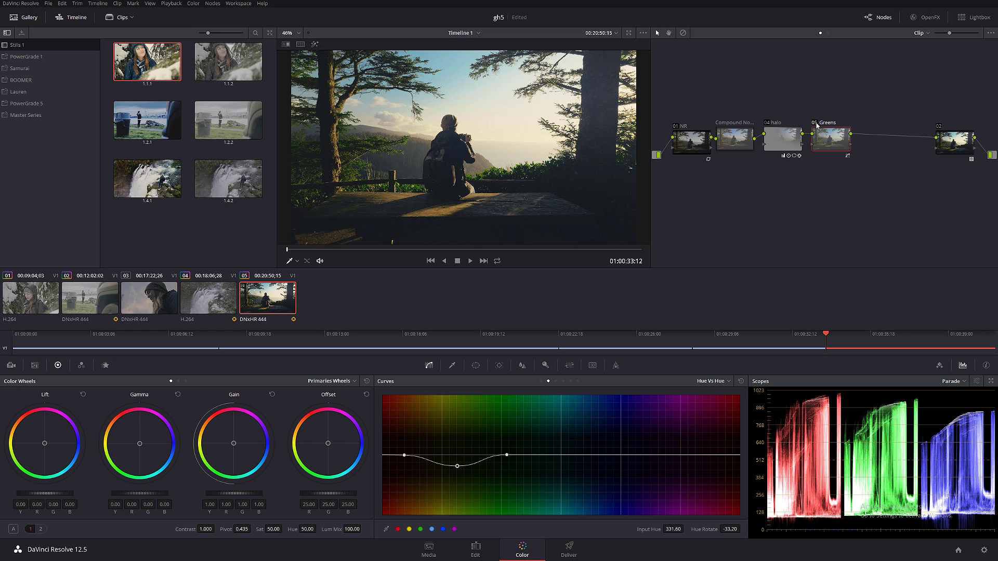
# Soften the foliage hue dip to -11.07 at hue 321.42, then place node 02 after Greens
pyautogui.click(817, 125)
pyautogui.click(815, 123)
pyautogui.click(815, 123)
pyautogui.click(815, 123)
pyautogui.moveTo(458, 466); pyautogui.dragTo(451, 468)
pyautogui.moveTo(448, 465); pyautogui.dragTo(448, 461)
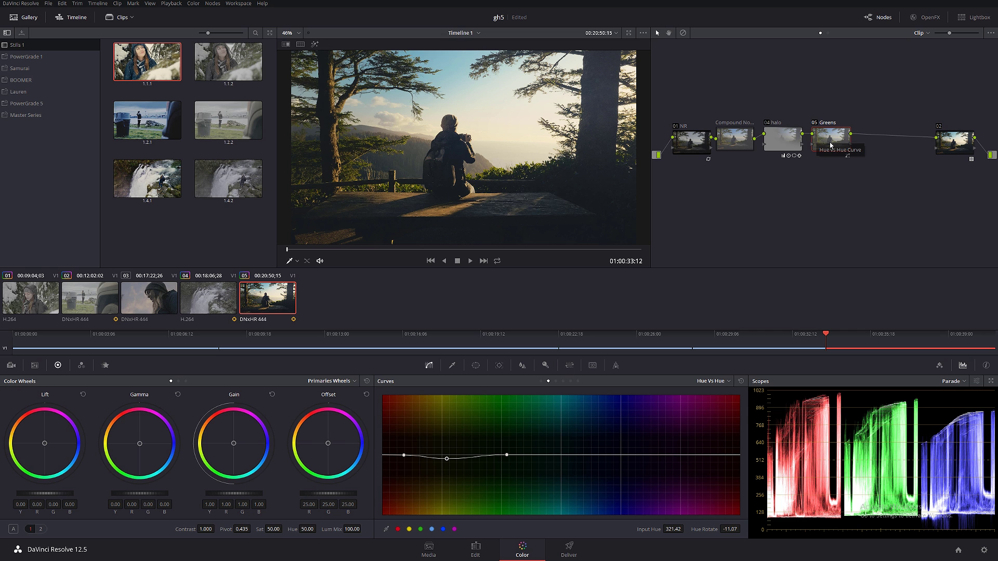
pyautogui.moveTo(948, 145); pyautogui.dragTo(881, 143)
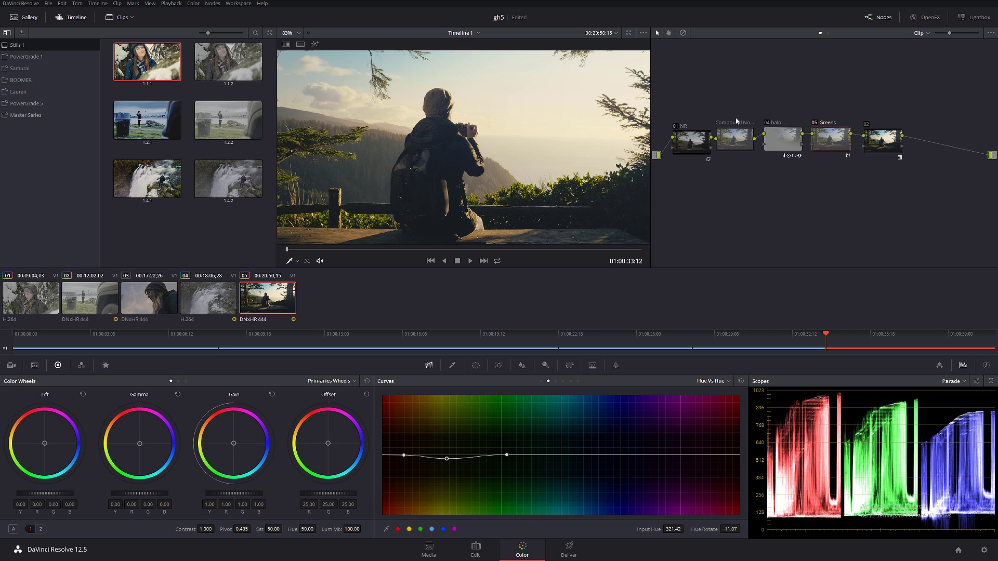
# Add a serial node after node 02 and label it 'Aditional'
pyautogui.click(883, 144)
pyautogui.hotkey('alt', 's')
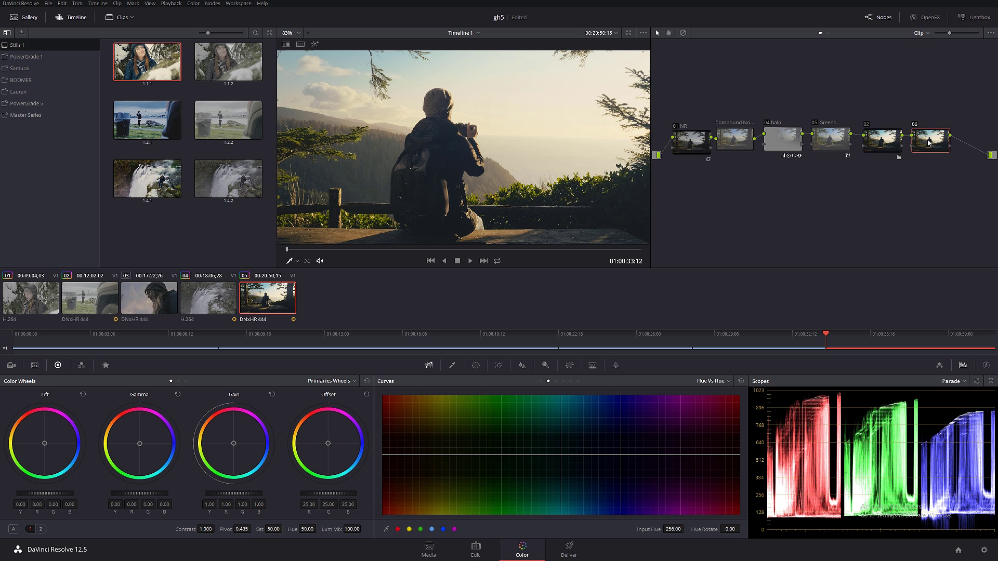
pyautogui.rightClick(928, 140)
pyautogui.click(955, 155)
# On the Custom curve, pin the midpoint and lower the white point for pastel highlights
pyautogui.scroll(6, 575, 136)
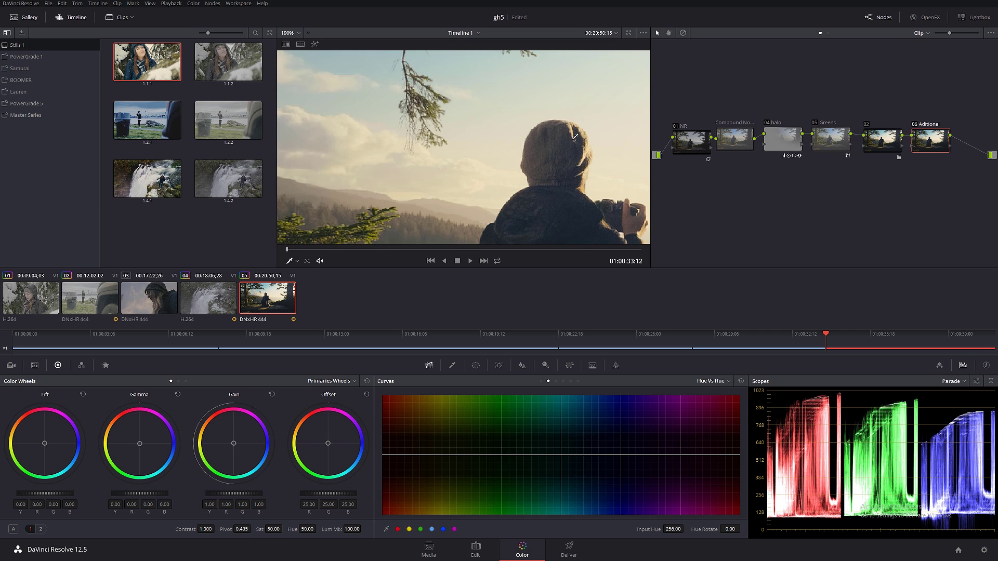
pyautogui.scroll(5, 575, 137)
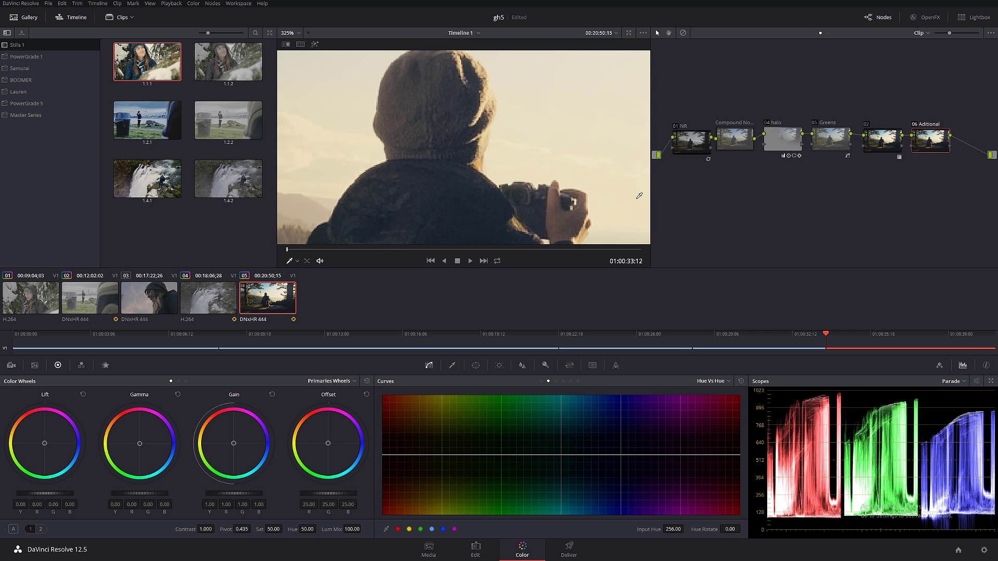
pyautogui.click(710, 381)
pyautogui.click(709, 393)
pyautogui.click(540, 450)
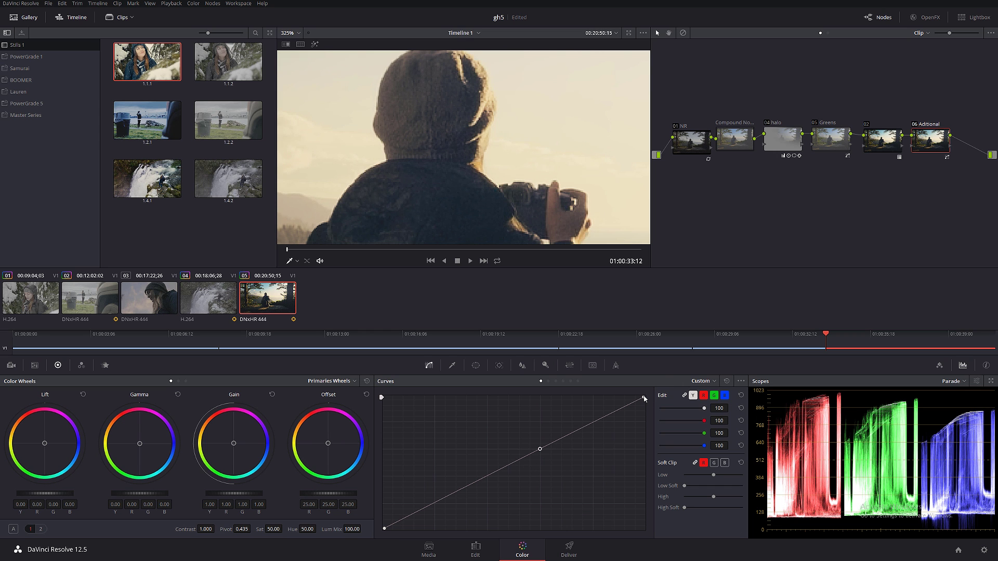
pyautogui.moveTo(648, 399); pyautogui.dragTo(648, 420)
pyautogui.scroll(-8, 462, 147)
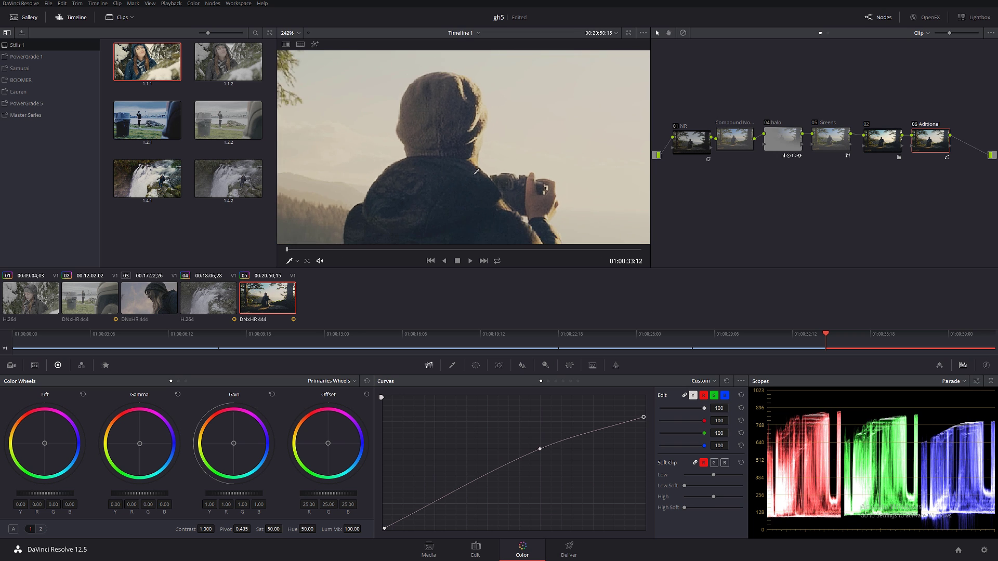
# Apply the FilmConvert Pro 2.0 OpenFX effect to node 06 Aditional
pyautogui.click(927, 17)
pyautogui.scroll(-5, 865, 200)
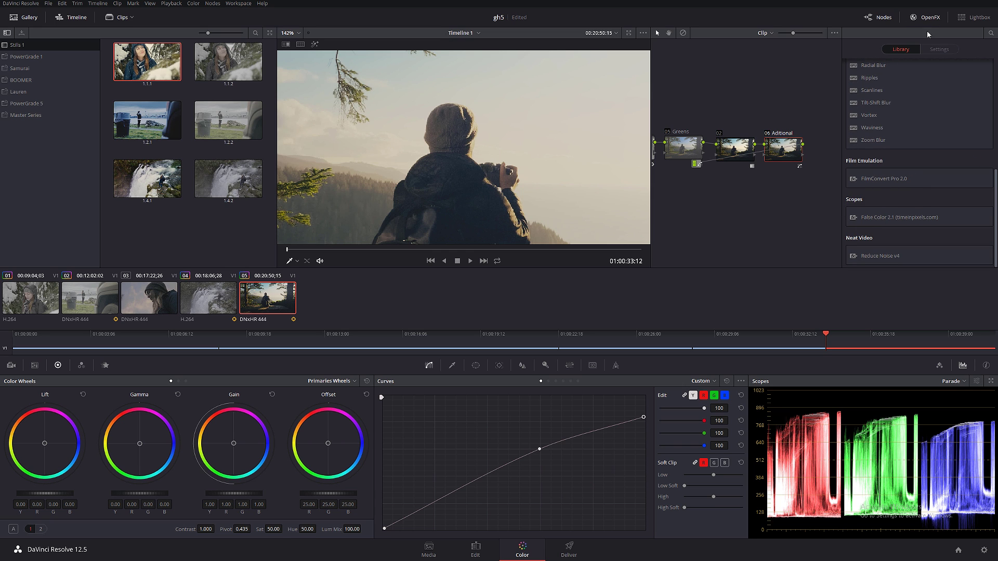
pyautogui.scroll(4, 910, 164)
pyautogui.scroll(2, 910, 165)
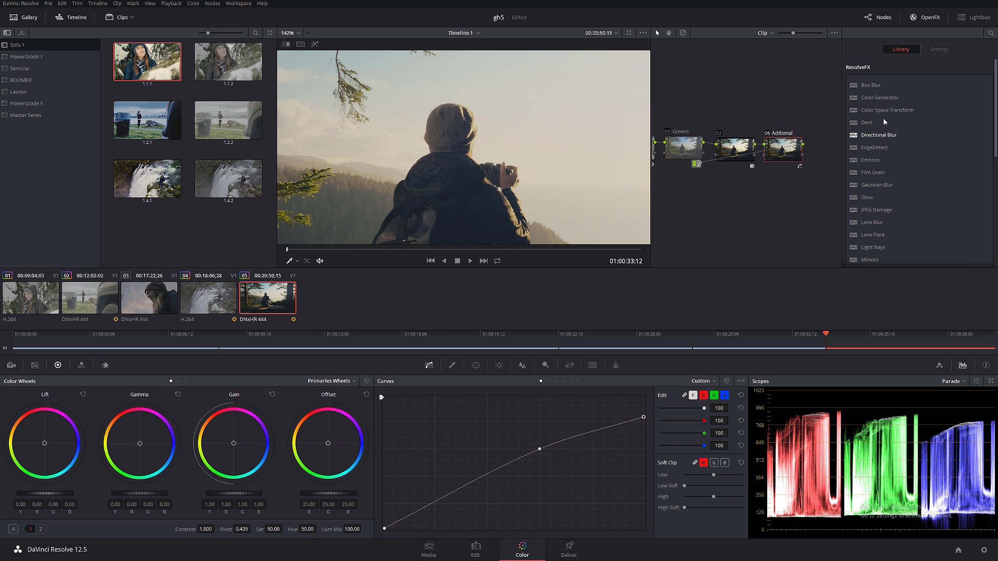
pyautogui.scroll(-6, 910, 164)
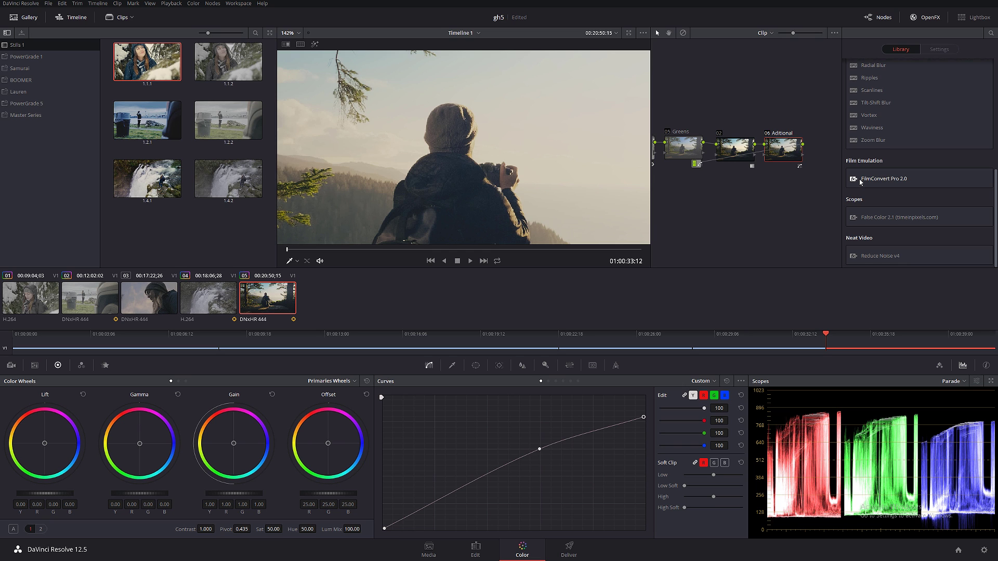
pyautogui.moveTo(859, 179); pyautogui.dragTo(794, 158)
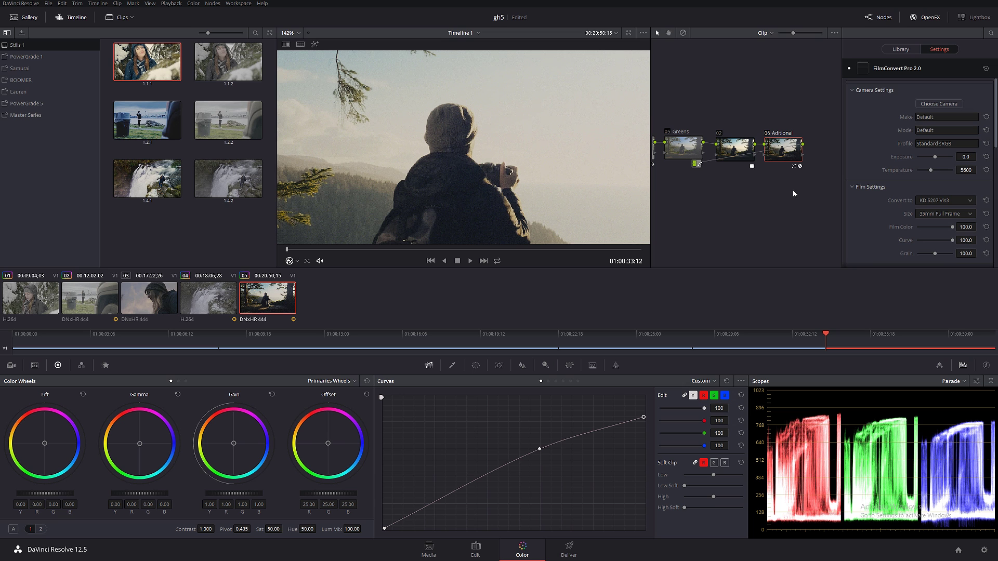
# Set FilmConvert to Film Color 0, GPU (OpenCL), KD 5207 Vis3 stock and Super 16 size
pyautogui.click(920, 227)
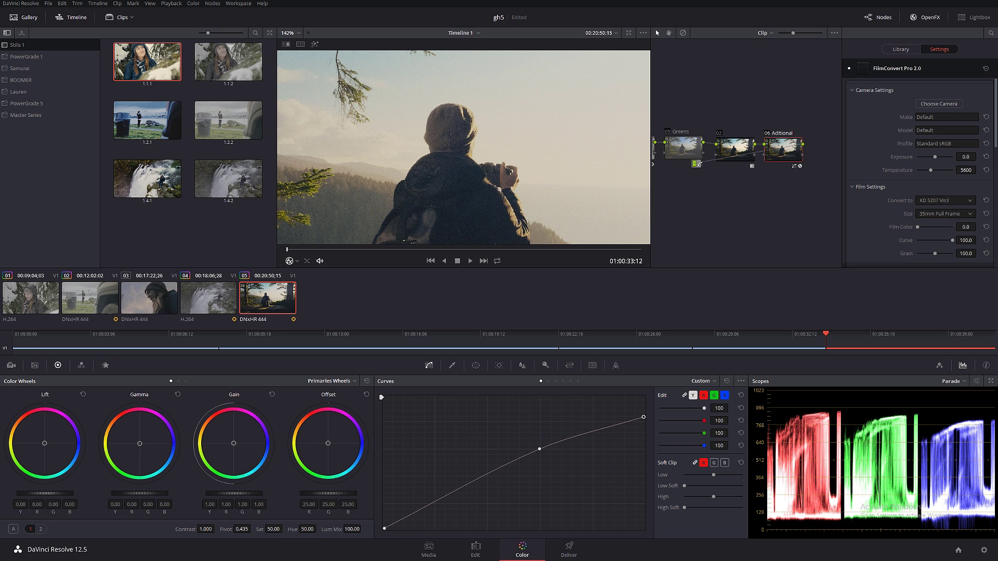
pyautogui.moveTo(995, 115)
pyautogui.mouseDown()
pyautogui.moveTo(995, 234)
pyautogui.moveTo(995, 122)
pyautogui.mouseUp()
pyautogui.click(945, 253)
pyautogui.click(935, 274)
pyautogui.click(945, 164)
pyautogui.click(935, 175)
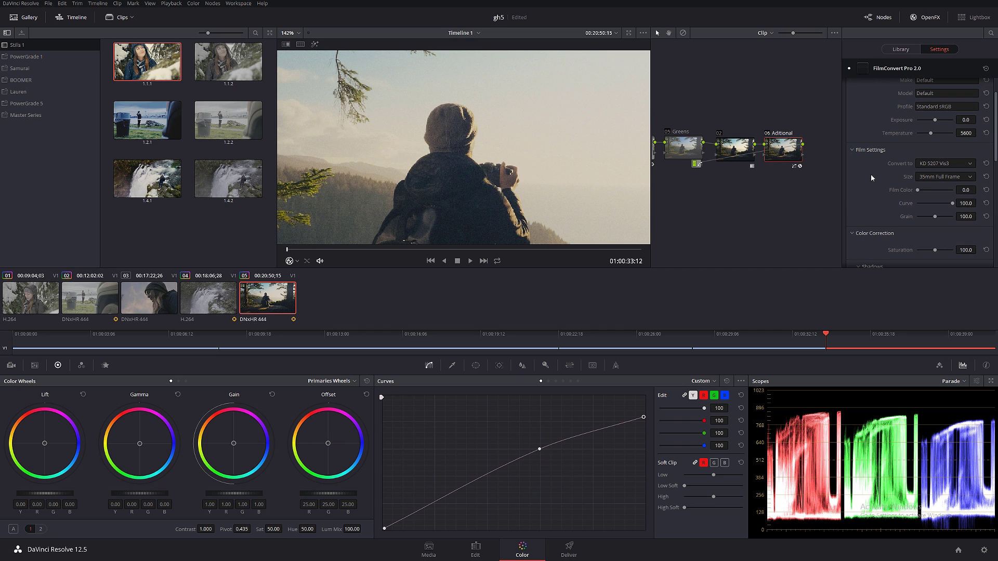
pyautogui.click(943, 177)
pyautogui.click(938, 218)
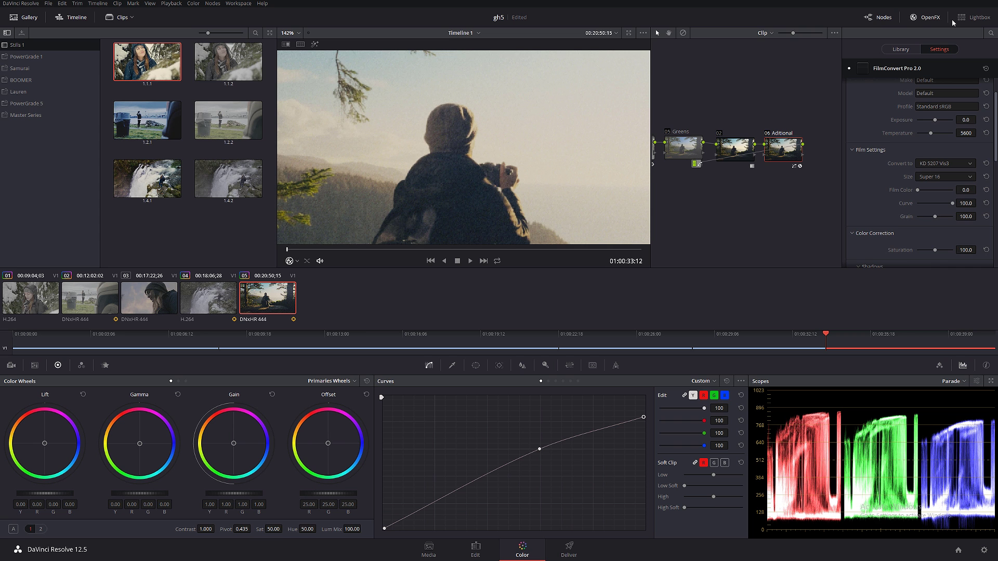
pyautogui.click(927, 17)
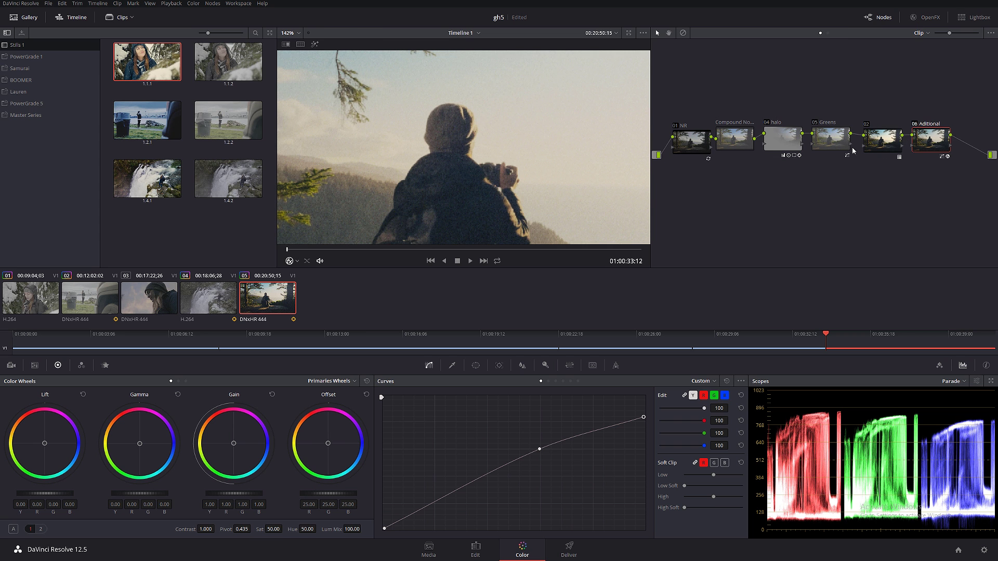
# Grab graded still 1.5.1 and ungraded still 1.5.2 of a frame near 01:00:34:22
pyautogui.hotkey('shift', 'z')
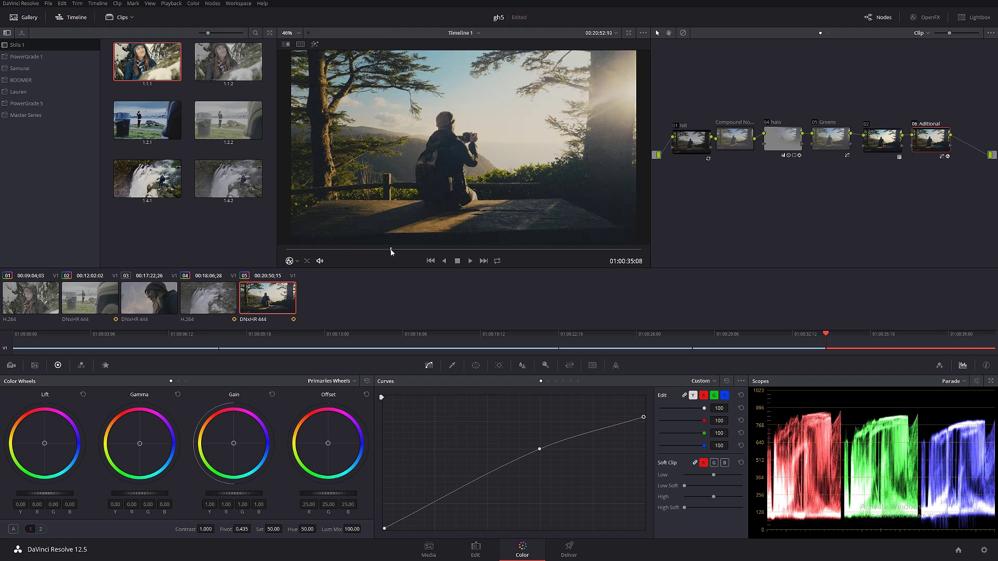
pyautogui.click(380, 250)
pyautogui.moveTo(380, 251); pyautogui.dragTo(313, 252)
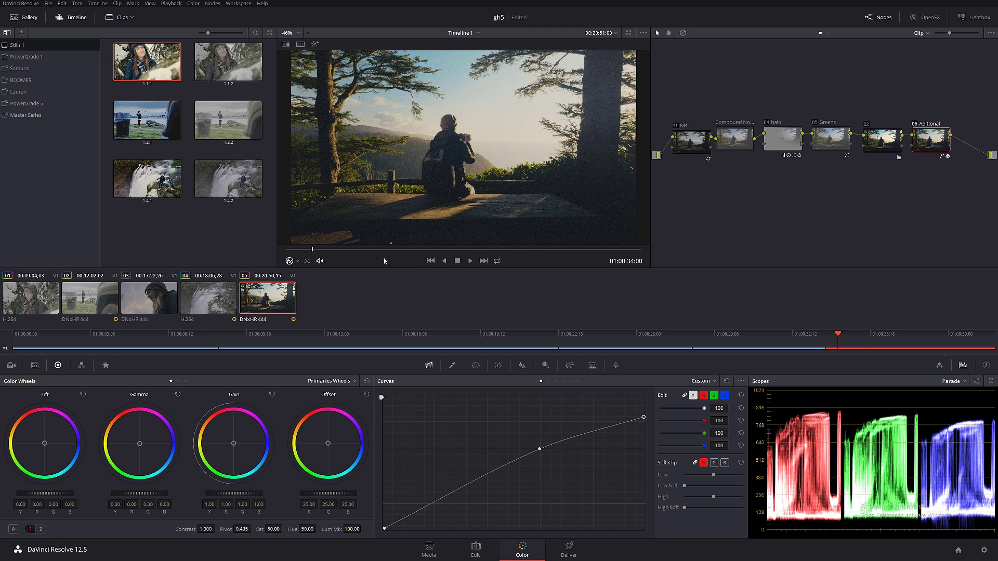
pyautogui.moveTo(332, 252); pyautogui.dragTo(358, 251)
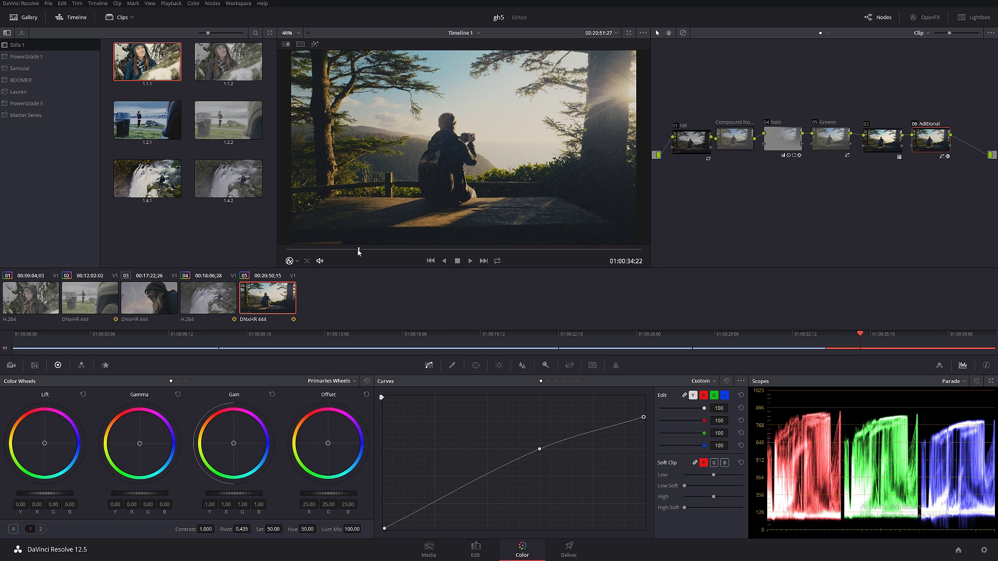
pyautogui.rightClick(551, 133)
pyautogui.click(575, 137)
pyautogui.hotkey('shift', 'd')
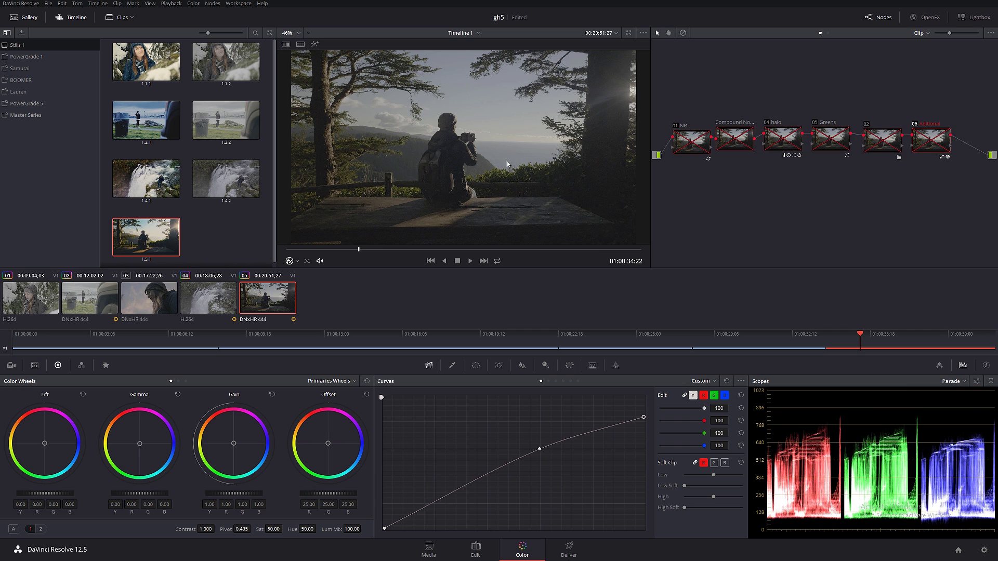
pyautogui.rightClick(506, 160)
pyautogui.click(512, 160)
pyautogui.hotkey('shift', 'd')
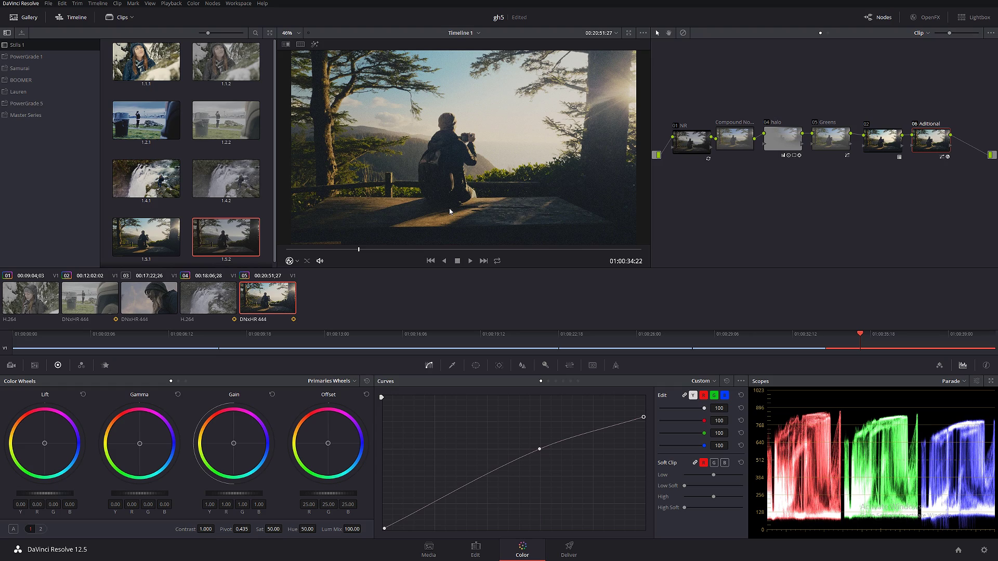
# Compare the graded frame against the original in the enhanced viewer
pyautogui.hotkey('alt', 'f')
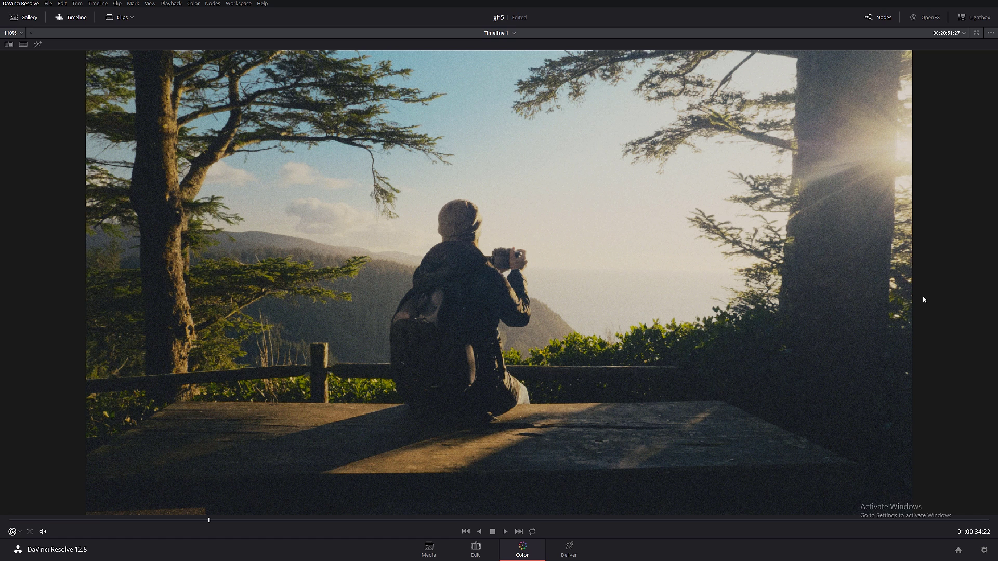
pyautogui.hotkey('shift', 'd')
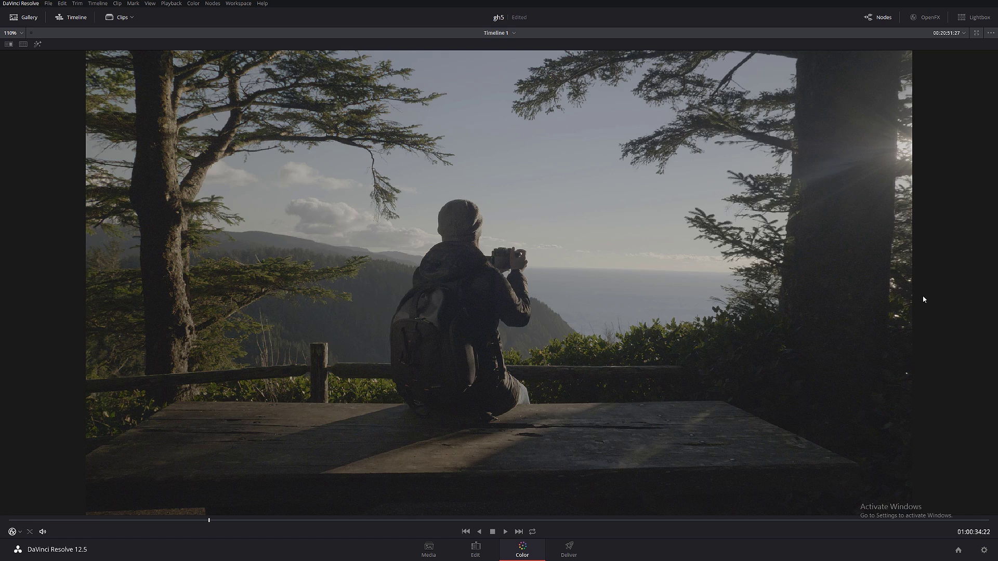
pyautogui.hotkey('shift', 'd')
pyautogui.hotkey('shift', 'd')
pyautogui.hotkey('shift', 'd')
pyautogui.hotkey('alt', 'f')
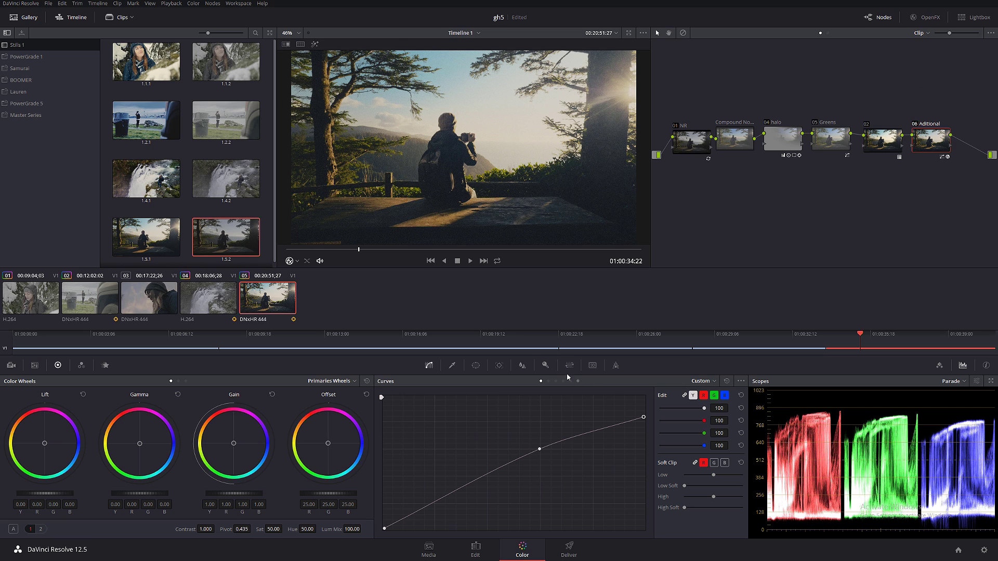
# Set the Aditional node's Key Output Gain to 0.500
pyautogui.click(545, 365)
pyautogui.doubleClick(660, 460)
pyautogui.write('0.5')
pyautogui.press('Return')
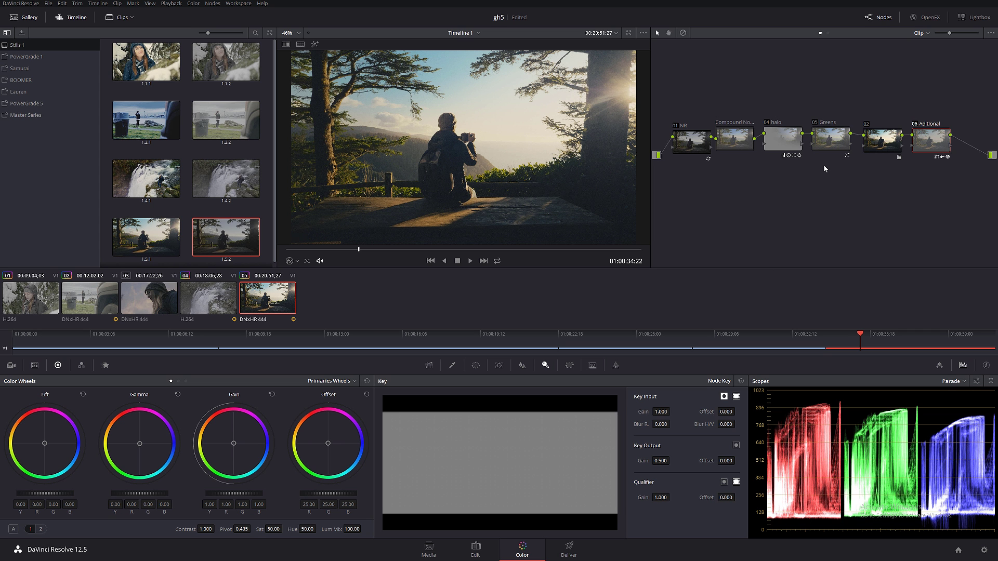
# Compare the graded frame against the original in the enlarged viewer
pyautogui.hotkey('alt', 'f')
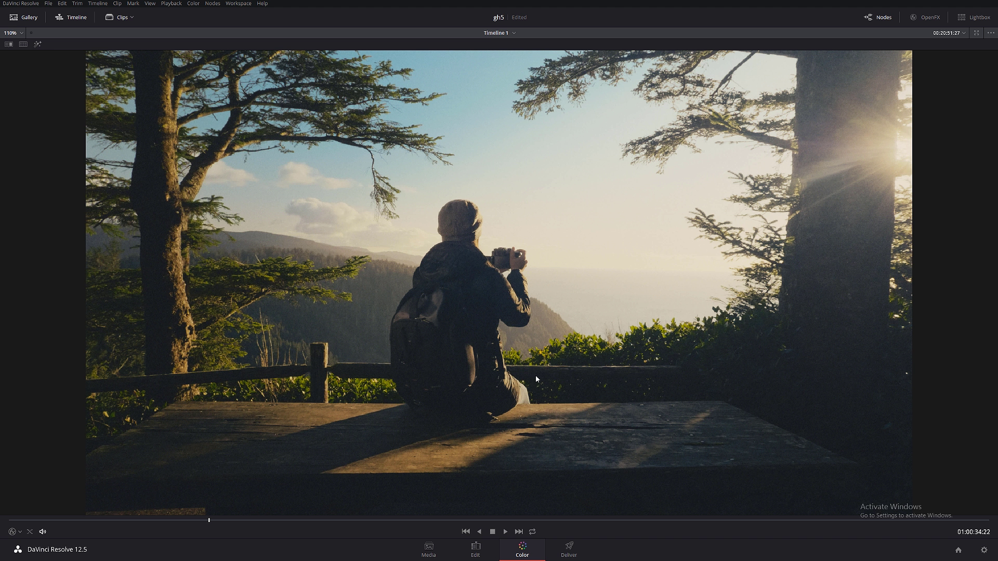
pyautogui.hotkey('shift', 'd')
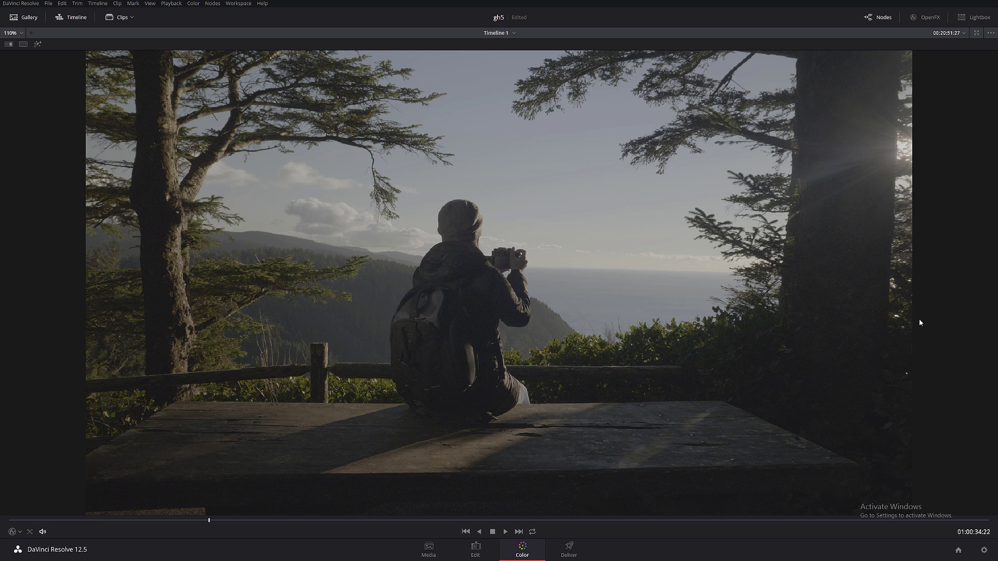
pyautogui.hotkey('shift', 'd')
pyautogui.hotkey('shift', 'd')
pyautogui.hotkey('shift', 'd')
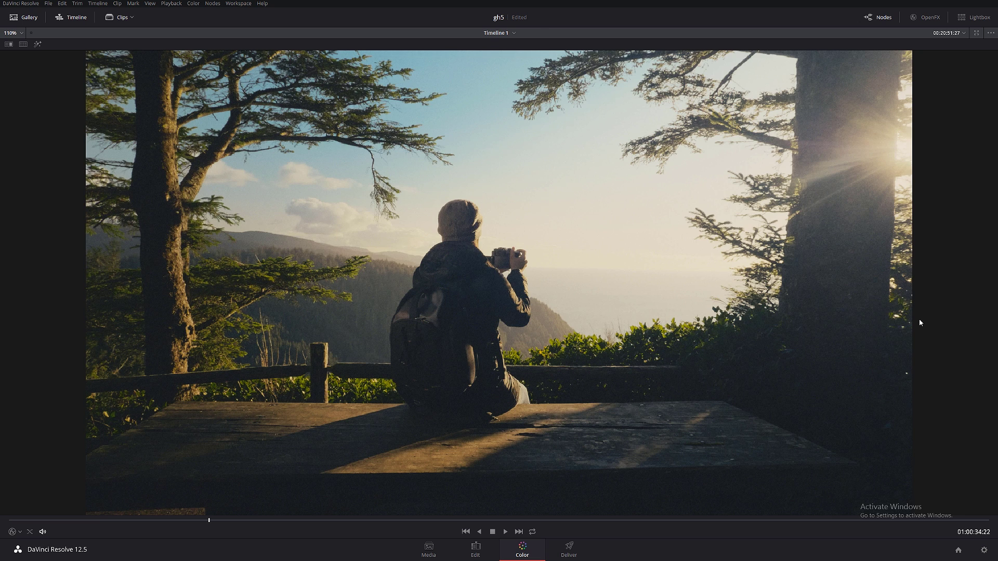